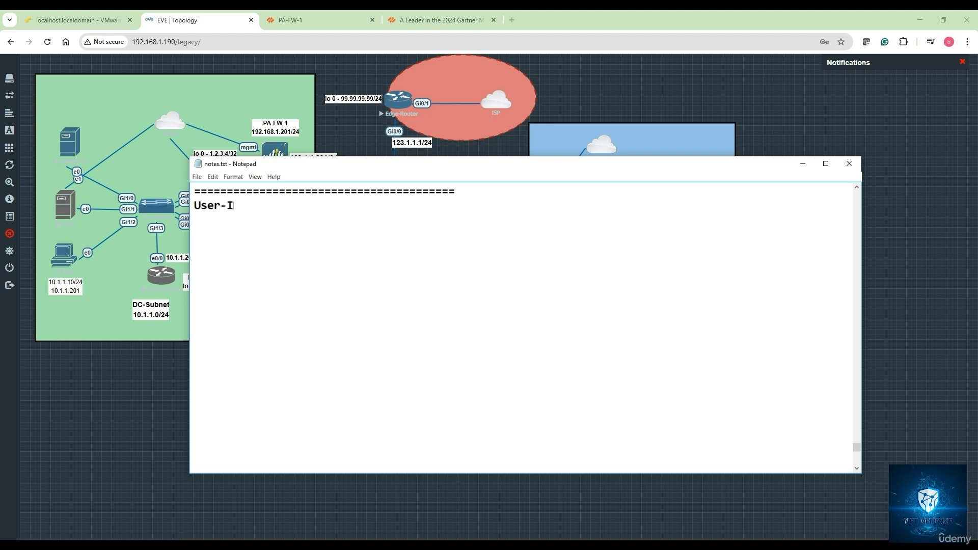
Step: Complete the note title as "User-ID in Palo Alto Firewall" and add a "Key Features:" heading below a blank line
type("Palo Alto Firewall")
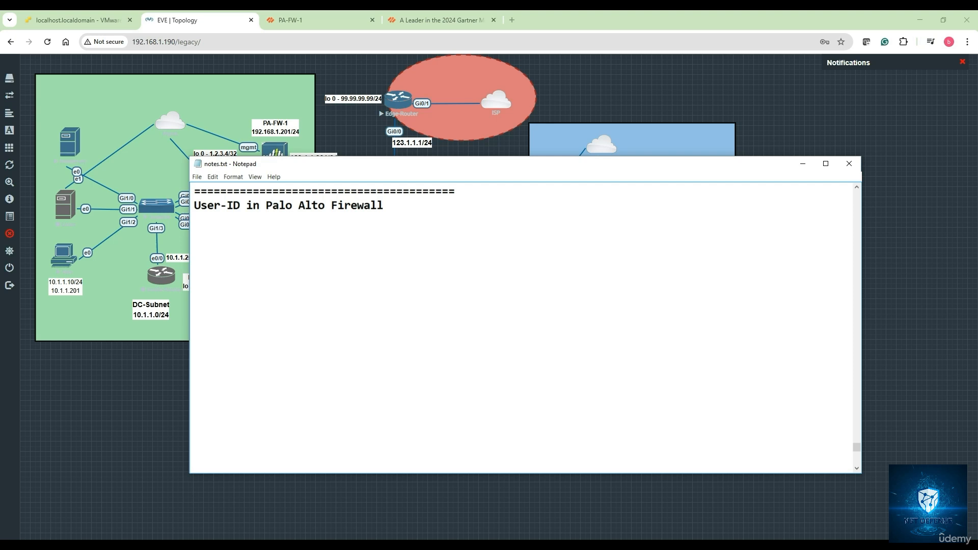
key("Return")
key("Return")
type("Key Feat")
type("ures: ")
type("1.")
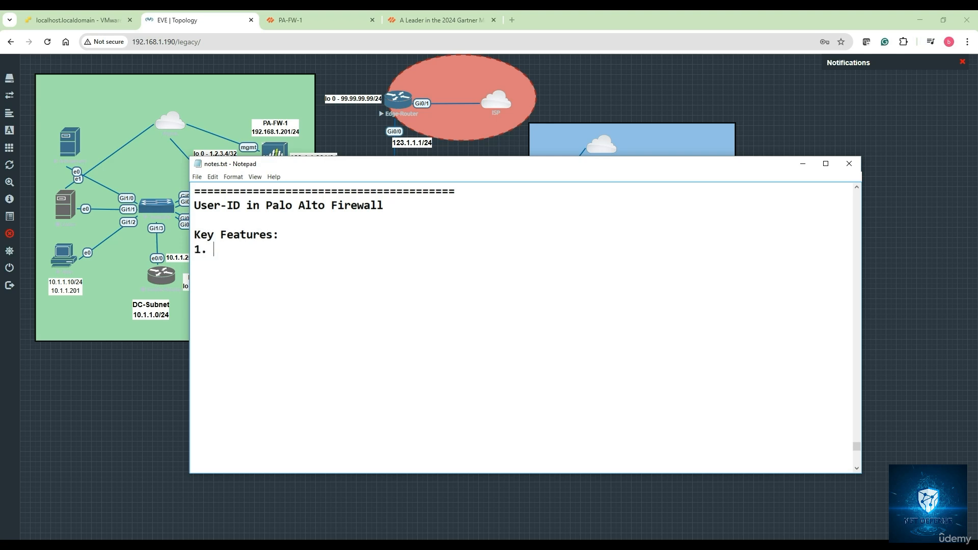
type(" User Identification")
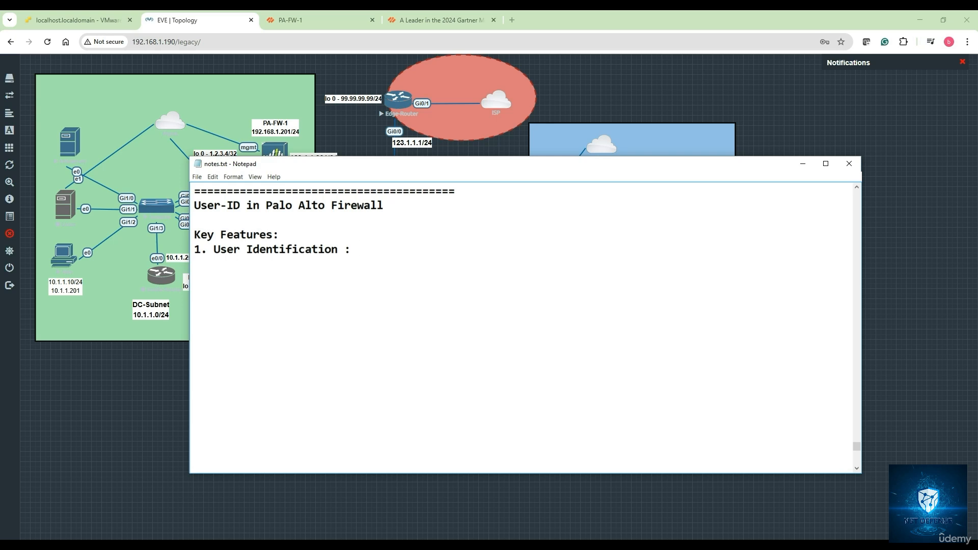
Step: Begin the feature list with "1. User Identification : Map the network traffic to specific users"
type(": Map the network ")
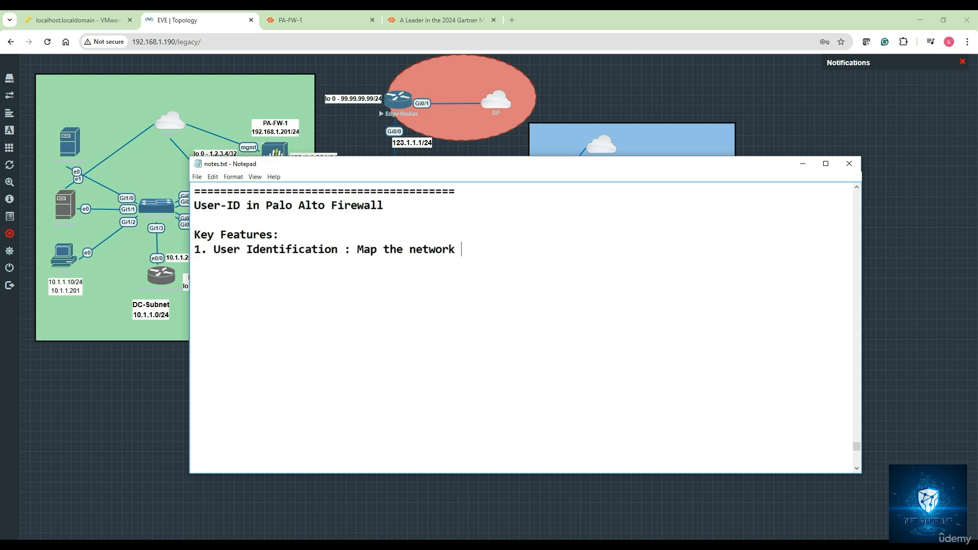
type("traffic to specific")
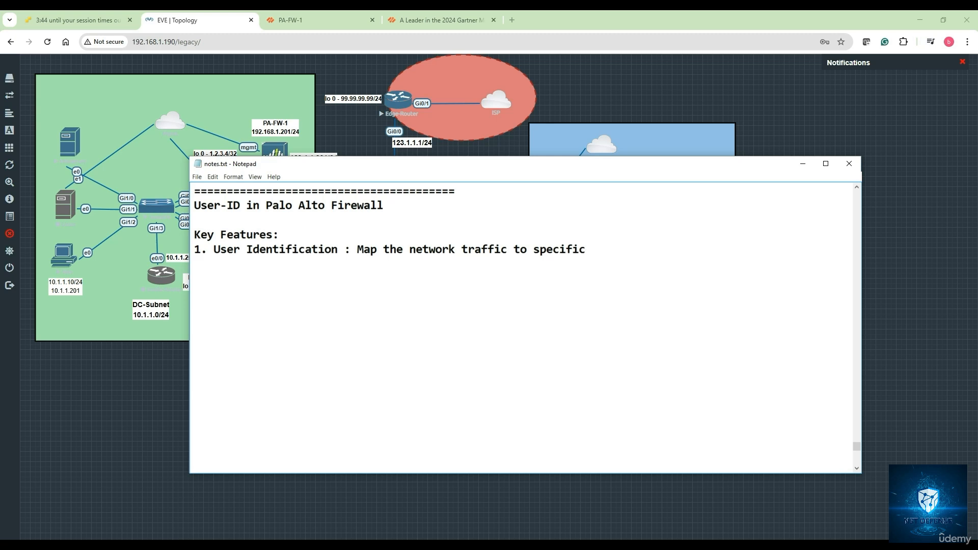
type(" users by integrating")
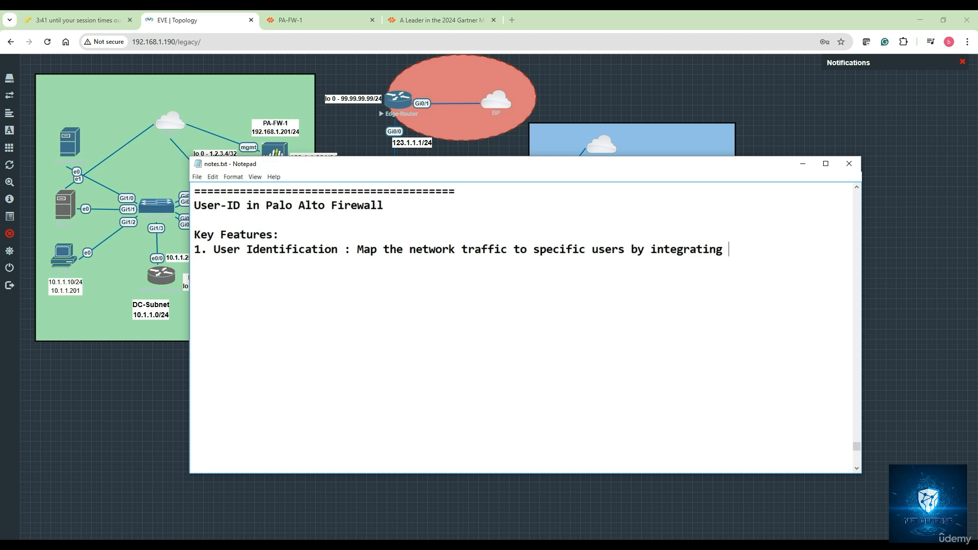
type(" with directory ser")
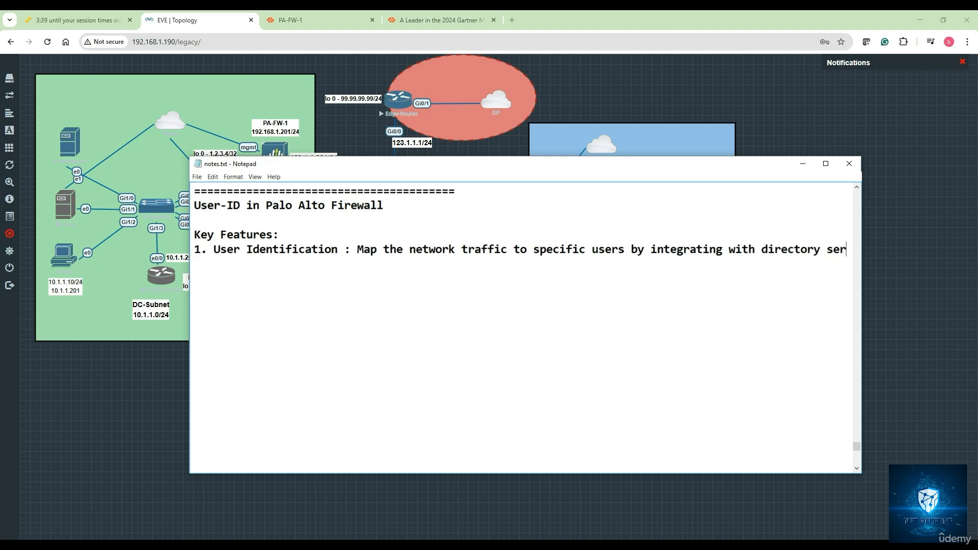
type("viceskije")
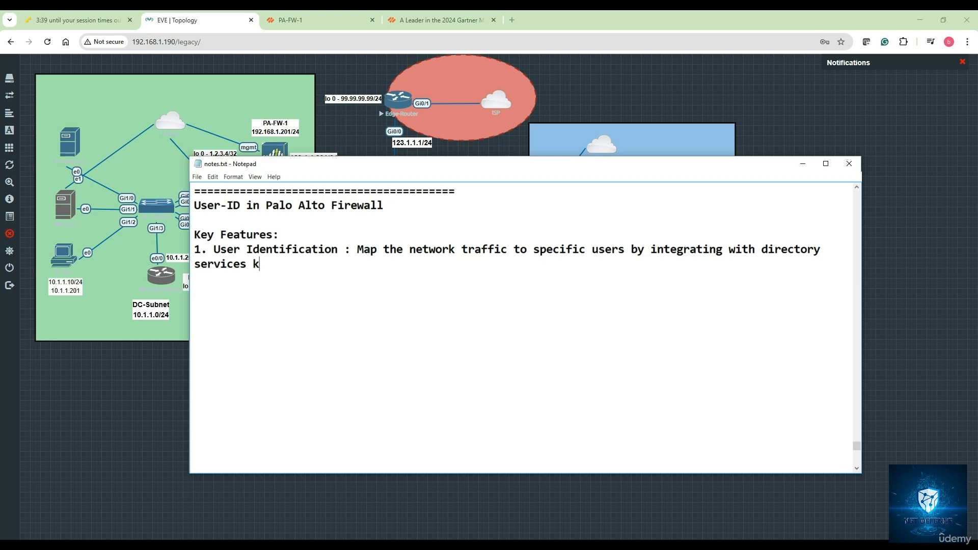
Step: Extend the directory services text in item 1 with "like Active Directory (AD)"
key("BackSpace")
key("BackSpace")
key("BackSpace")
key("BackSpace")
type("like Active D")
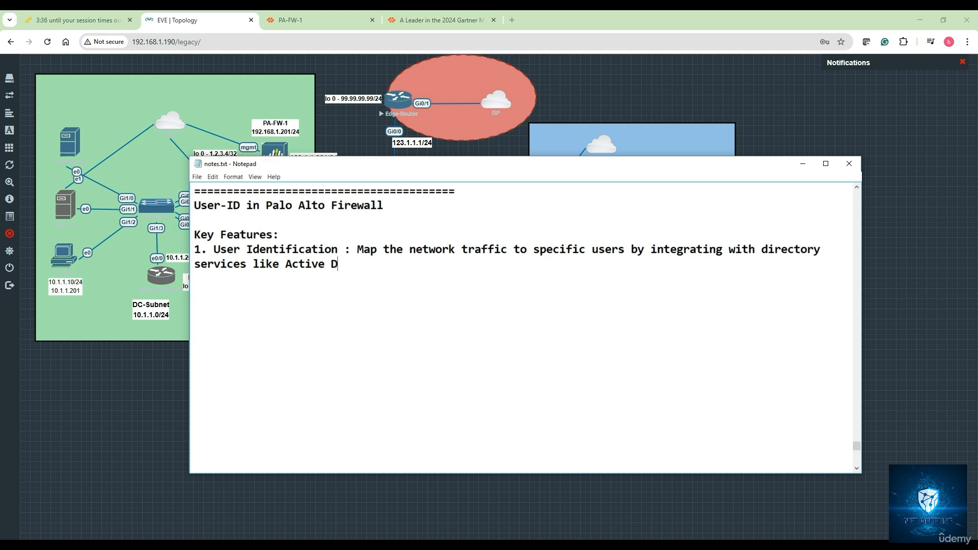
type("irectory (AD)")
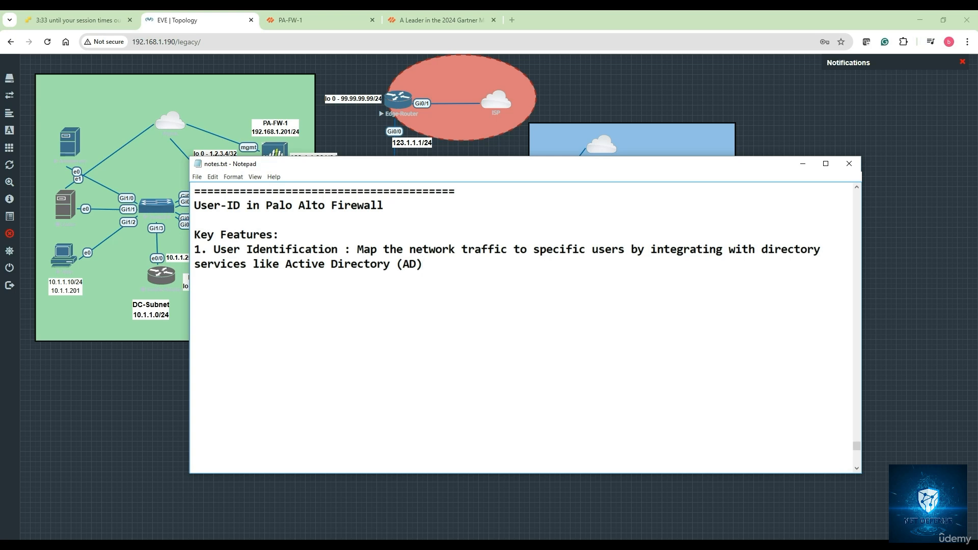
type(", LDAP")
Step: Finish item 1 by adding ", LDAP, RADIUS, Local Database" after Active Directory (AD)
key("BackSpace")
type(", RADIUS")
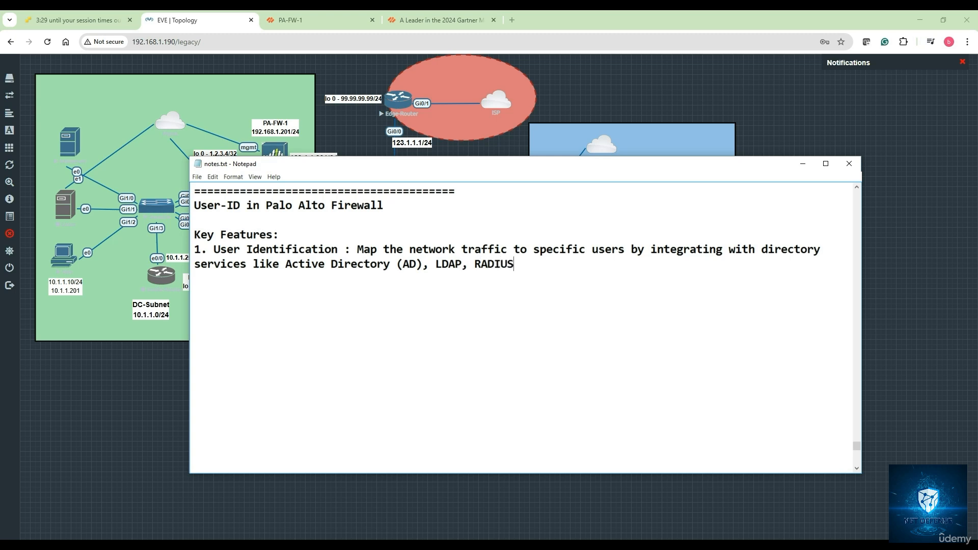
type(", Local Database")
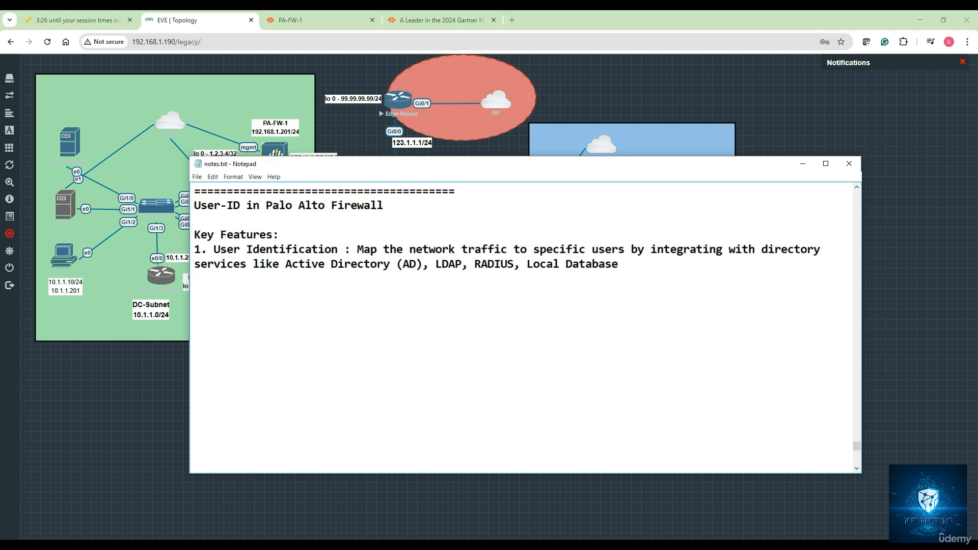
Step: Below a blank line, begin the second feature with "2. Policy Enforcement: Allow security policies"
key("Return")
type("2. Policy Enfor")
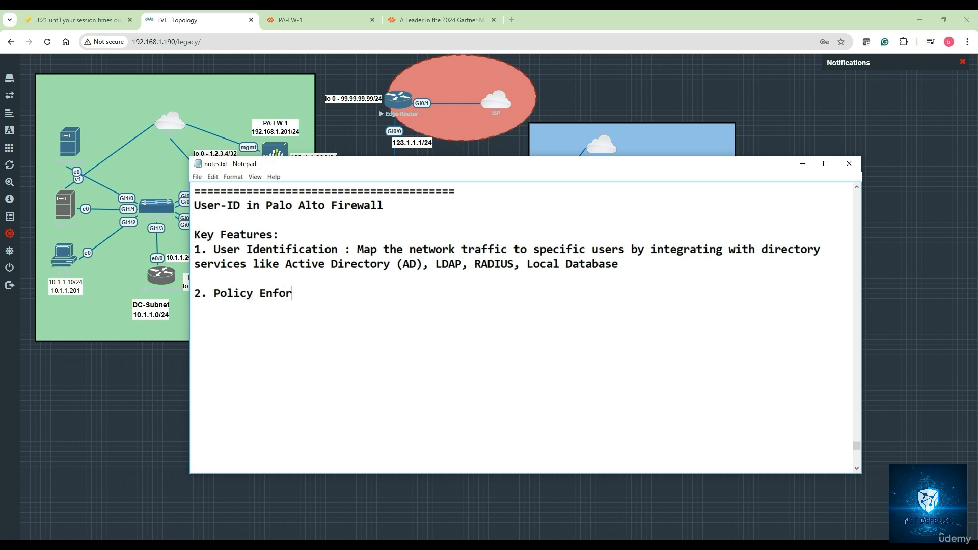
type("cement: Allow")
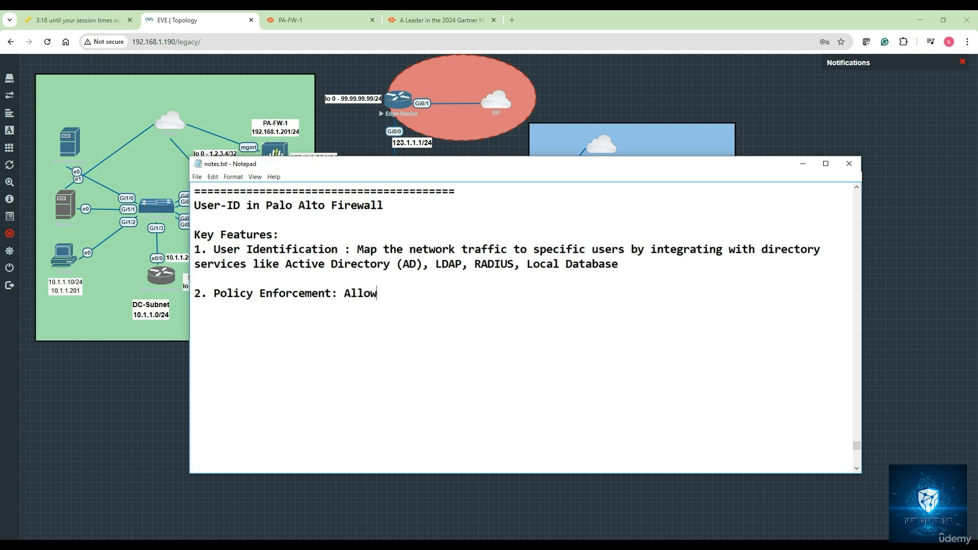
type(" securo")
key("BackSpace")
type("ity policies ")
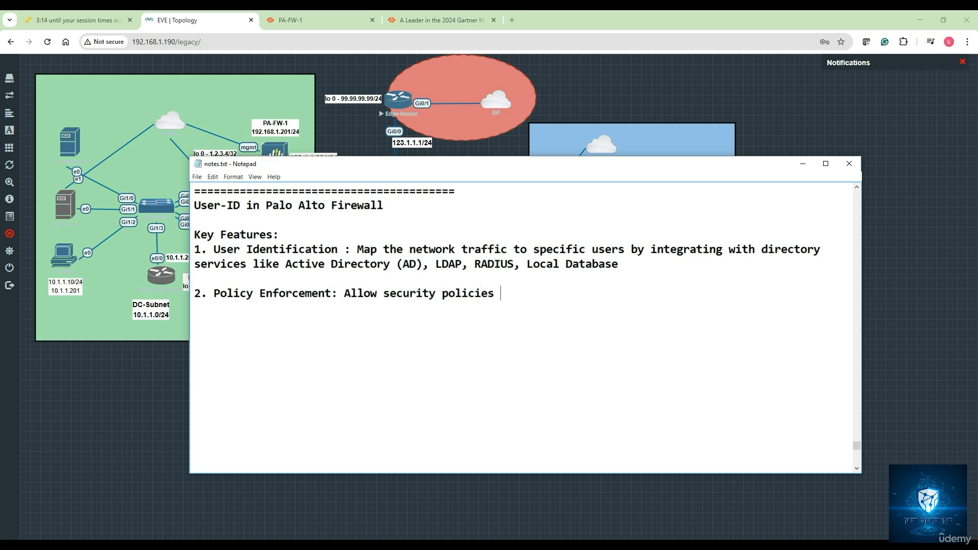
type("to be applied based on")
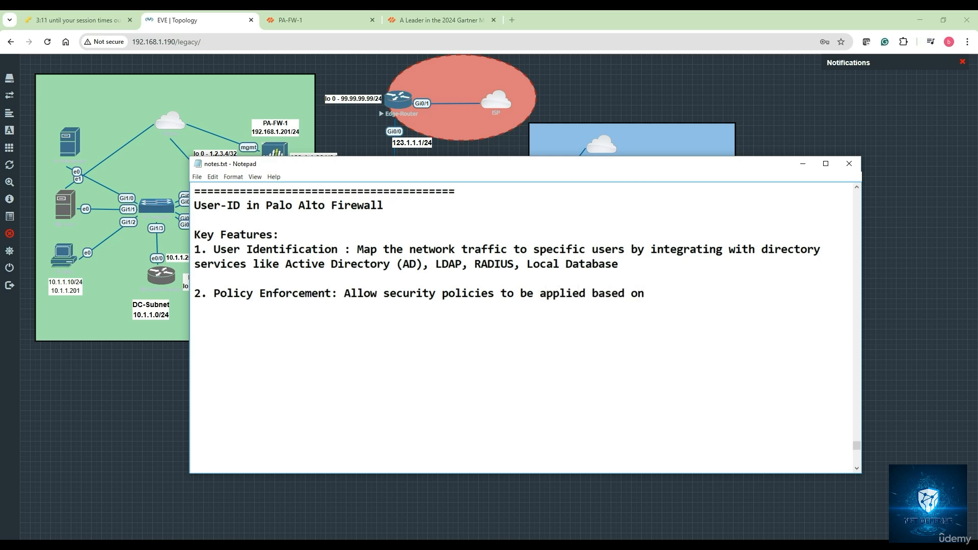
type(" user groups rather ")
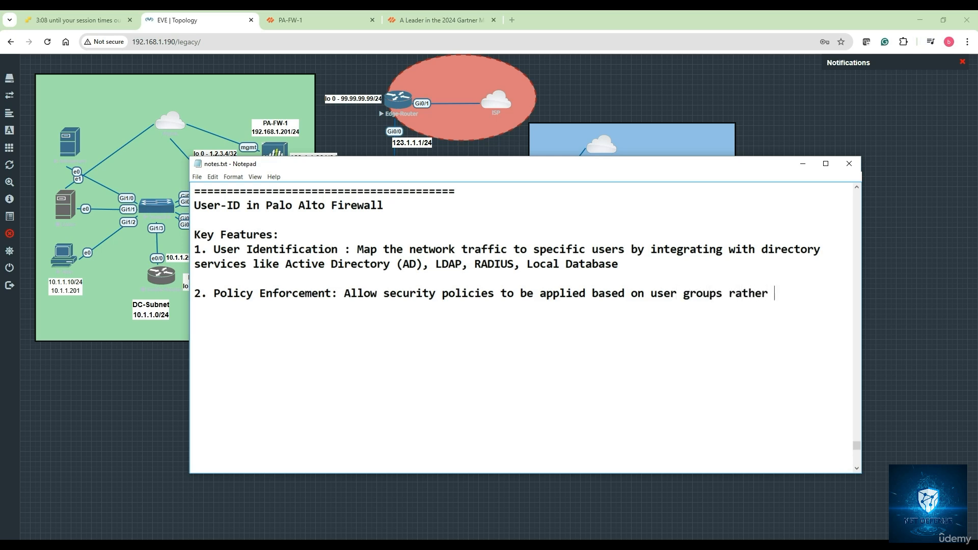
type("than just IP address")
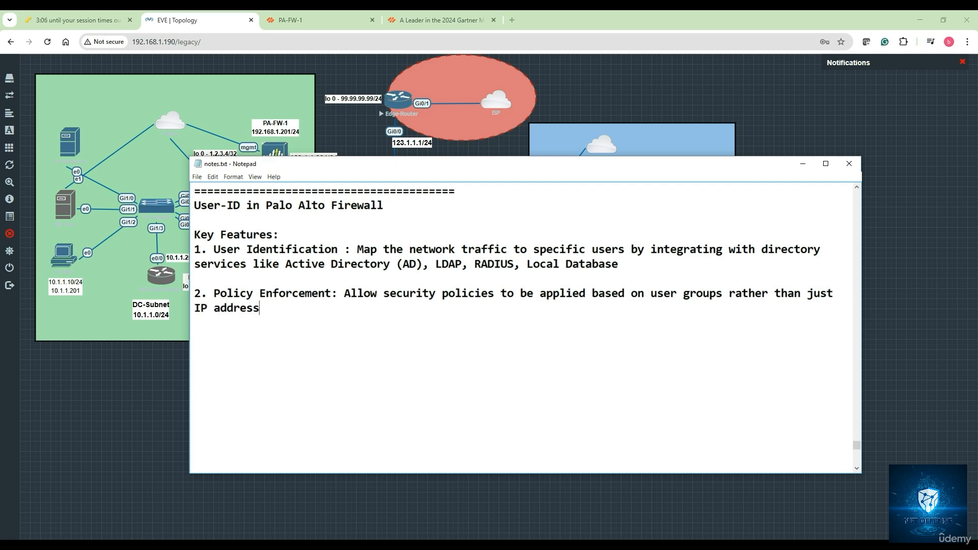
type("es")
Step: Below a blank line, begin the third feature with "3. User-Based Logging and reporting: Provide detailed logs and reports"
type("3. User")
type("-Bas")
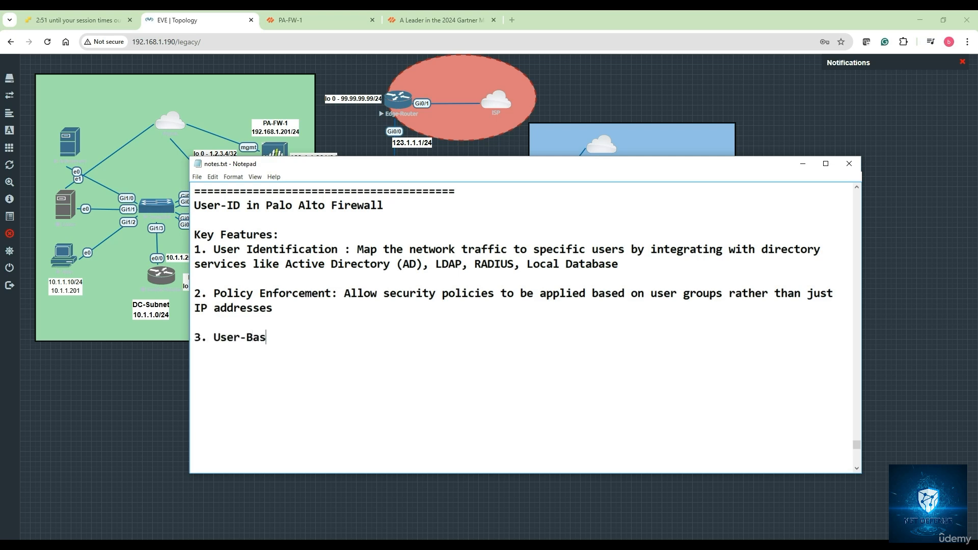
type("ed Logging and re")
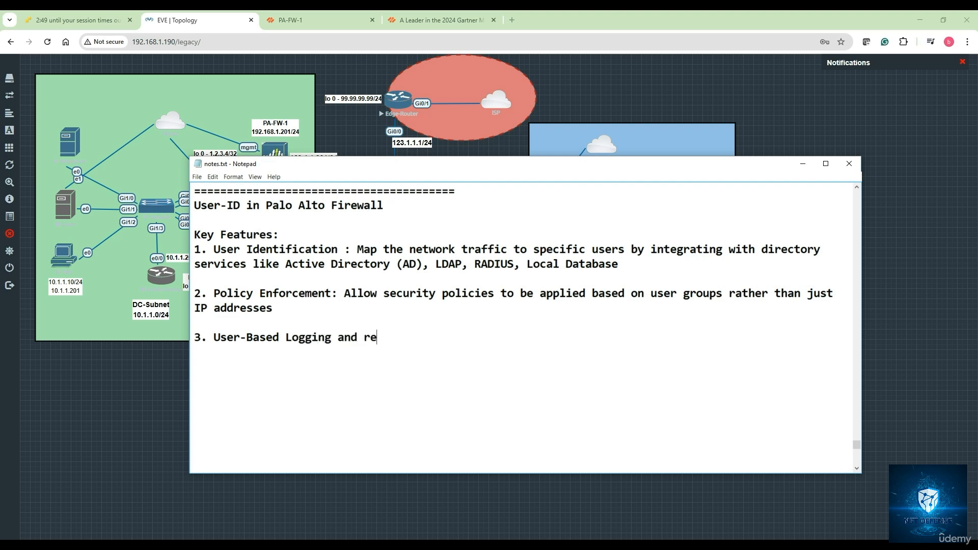
type("porting: Provide de")
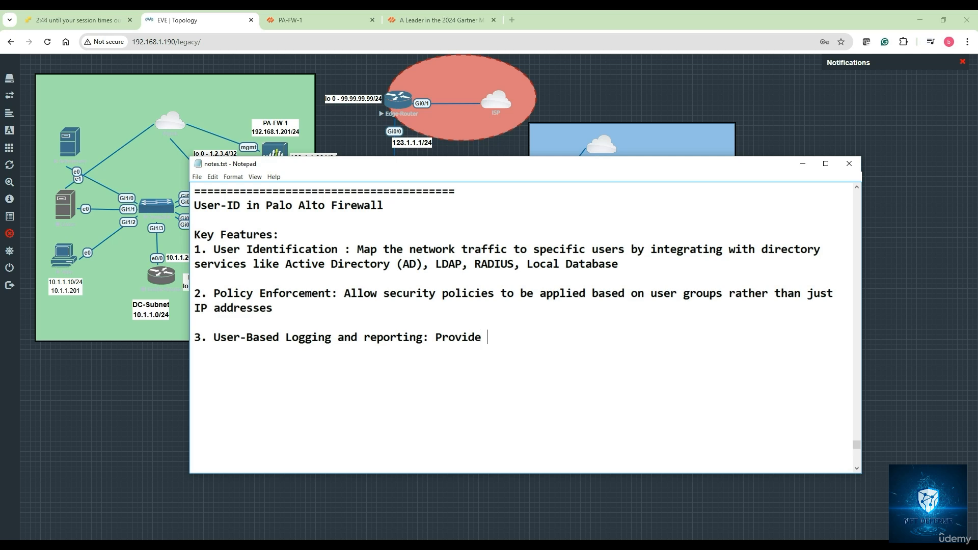
type("detailed logs and reports ")
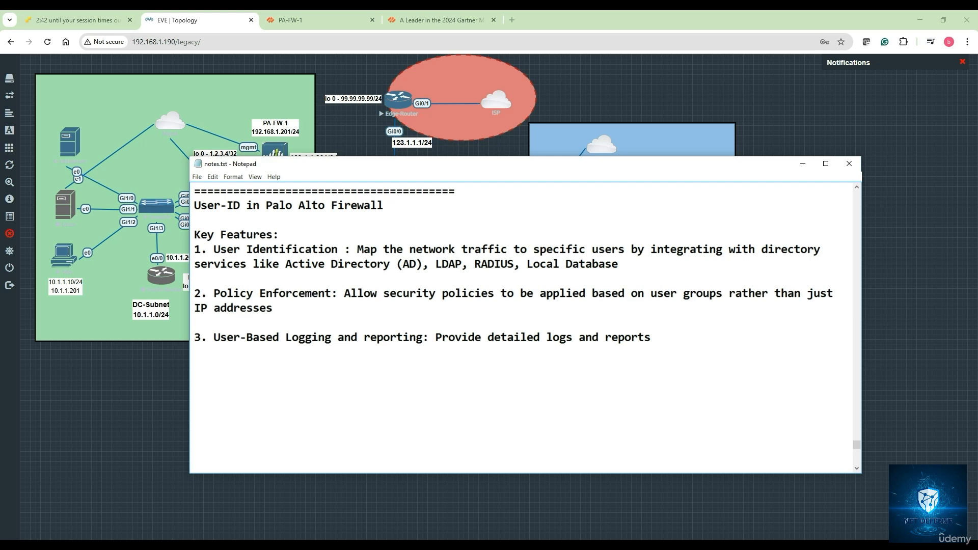
type("of the user activities ")
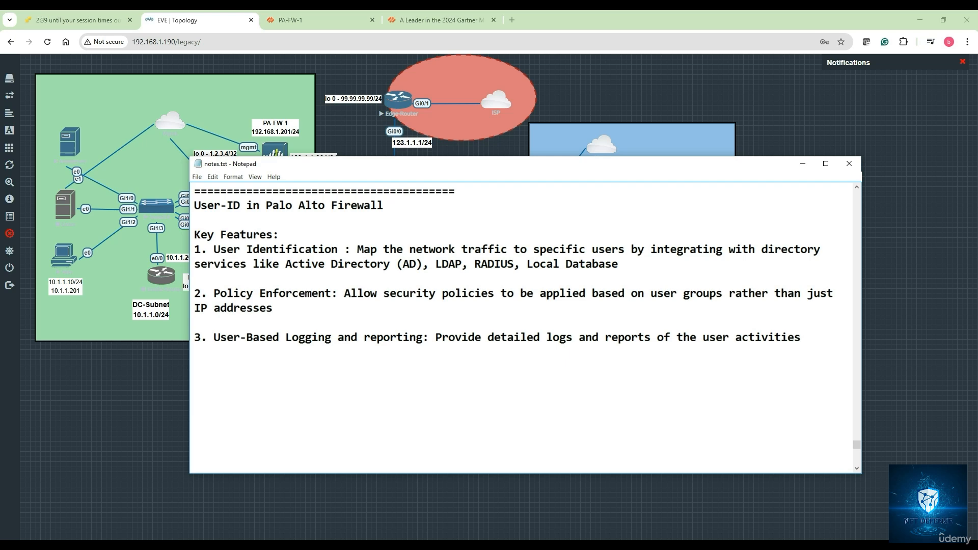
type("for better visibil")
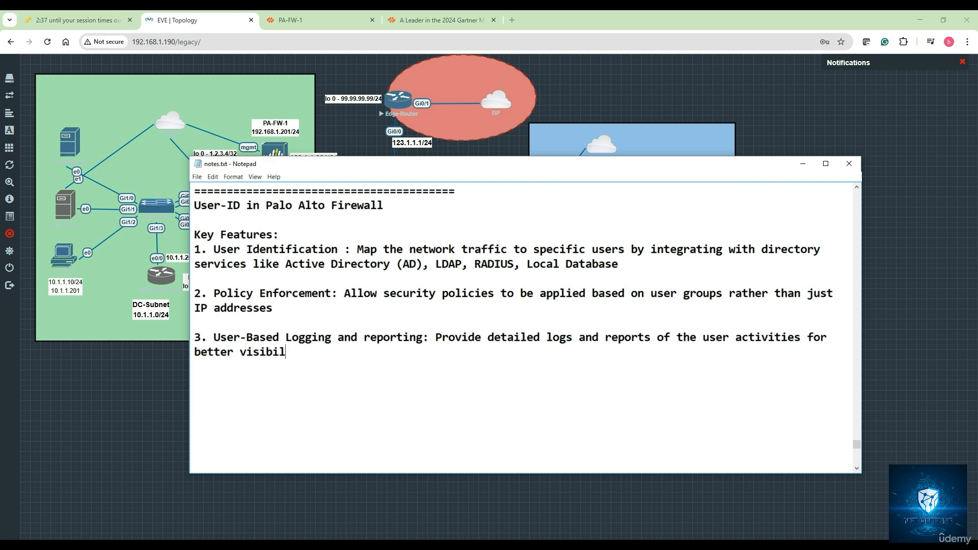
type("ity and compliance")
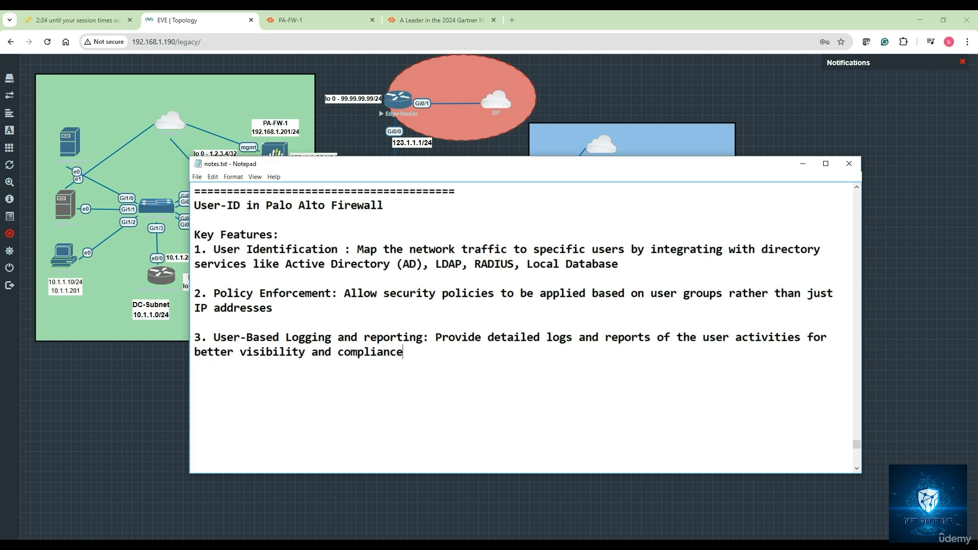
Step: Below a blank line, add the fourth feature heading "4. Integration with Authentication mechanisms:"
key("Return")
key("Return")
type("4. Integration with")
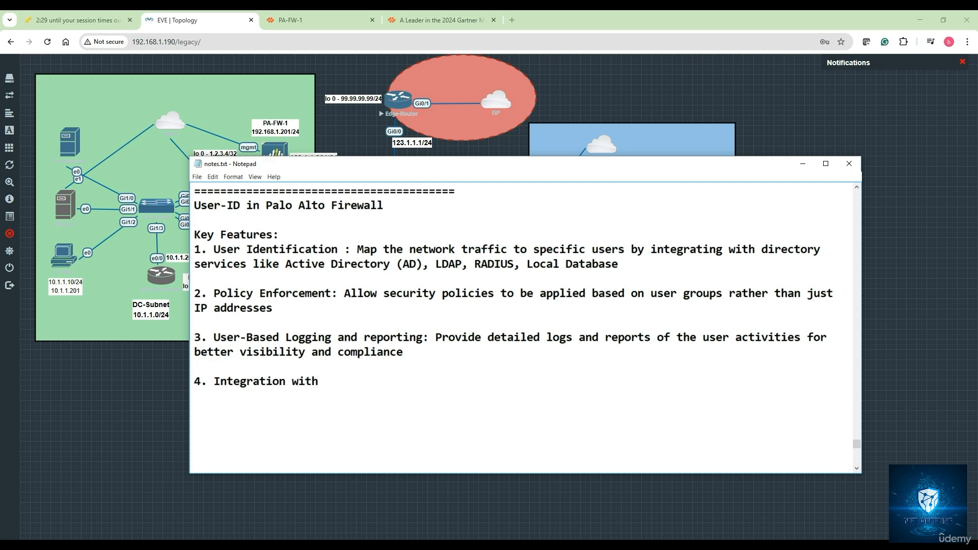
type(" Authenticatio")
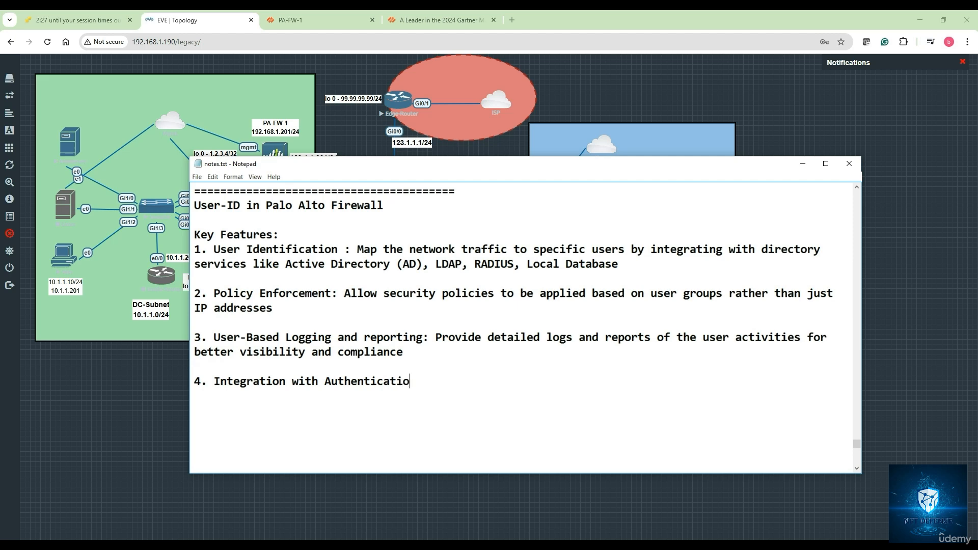
type("n mechanisms: Supports")
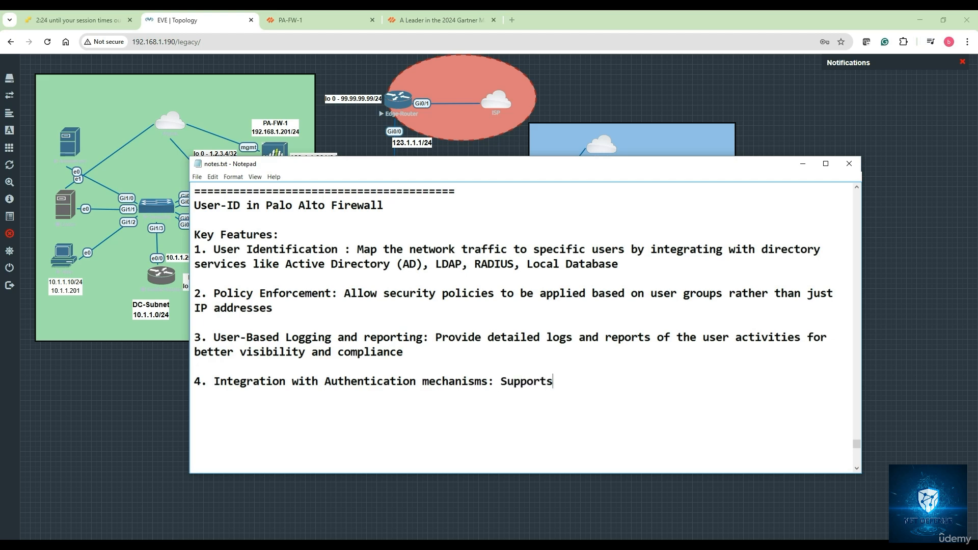
type(" authentication meto")
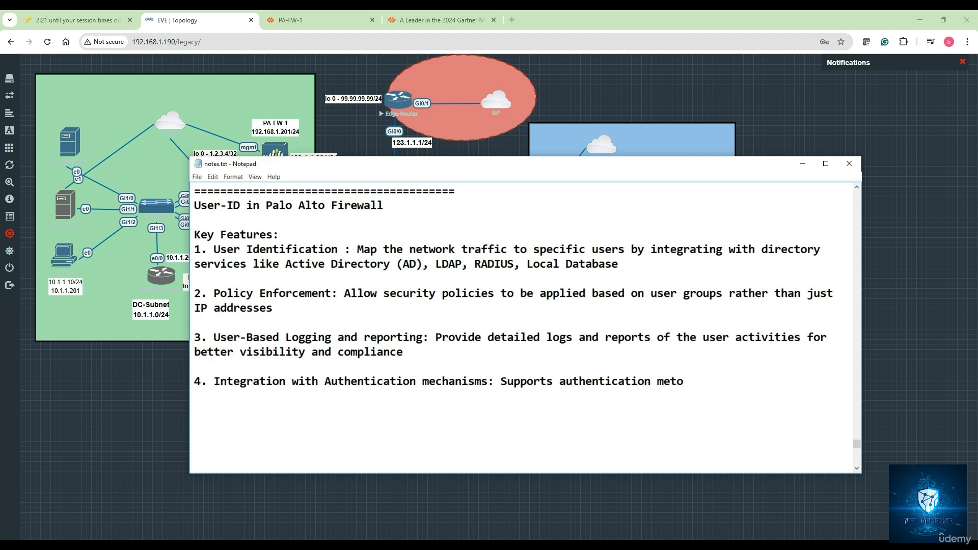
Step: Begin the description of item 4 with "Supports authentication methods such as kerberos"
key("BackSpace")
type("hods such as ker")
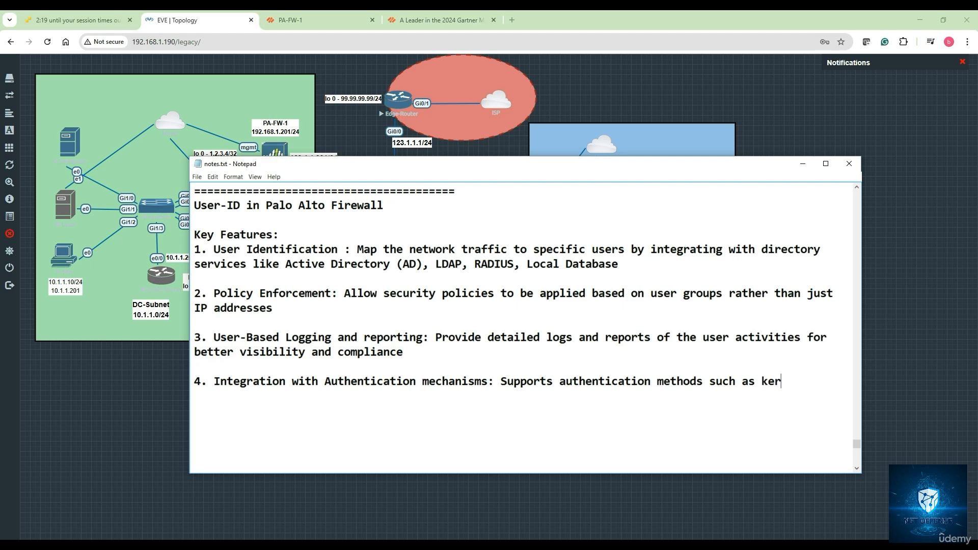
type("beros, NTLM, capti")
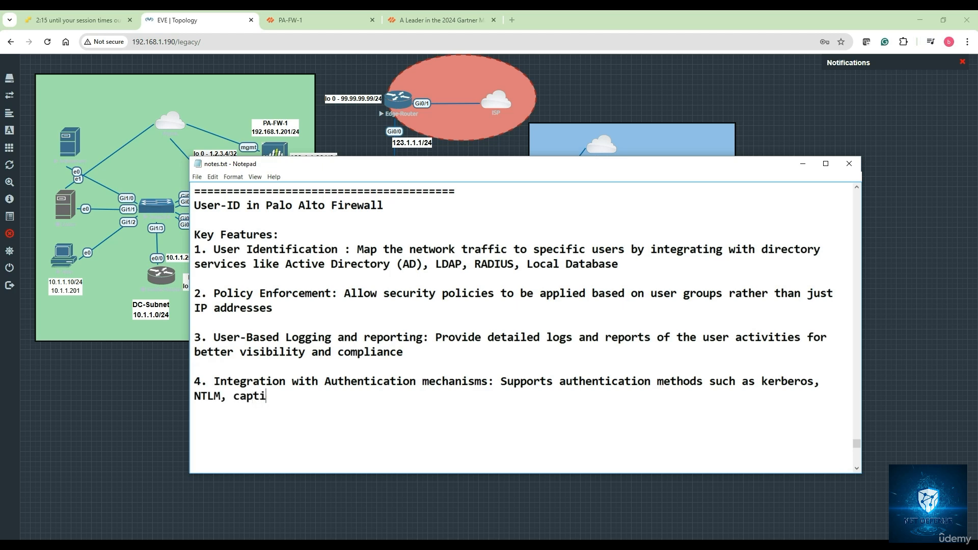
type("ve portal for user ")
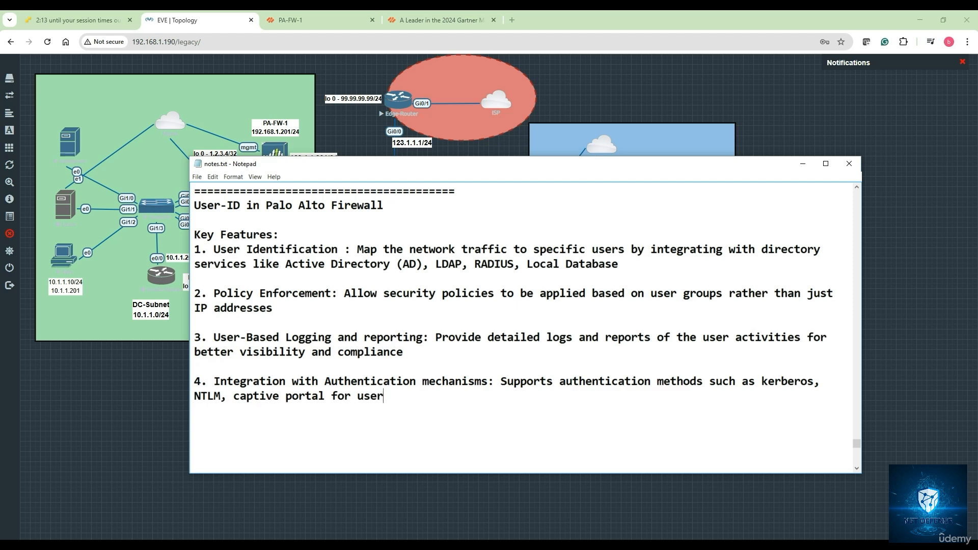
type("verification")
Step: Below a blank line, add the fifth feature heading "5. Mapping Methods:"
key("Return")
key("Return")
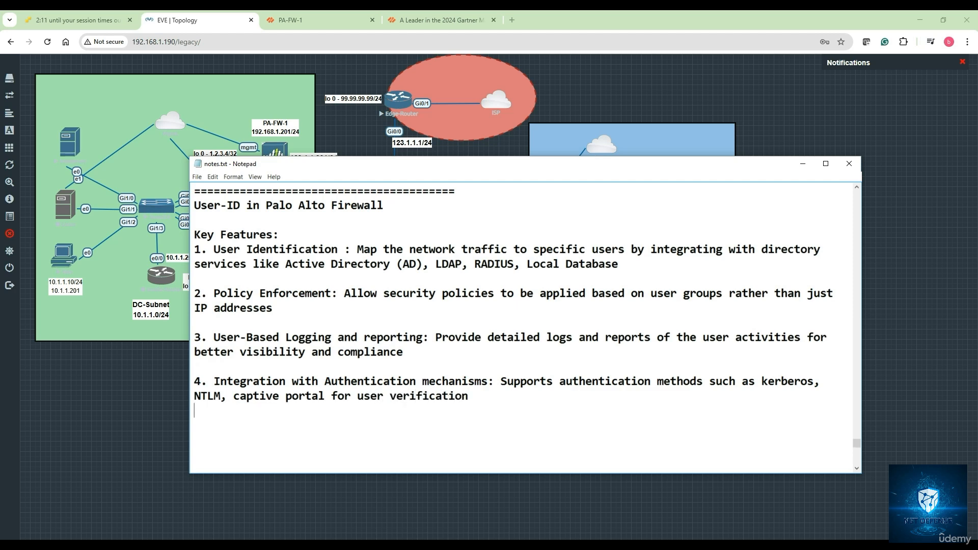
type("5. Mapping Method")
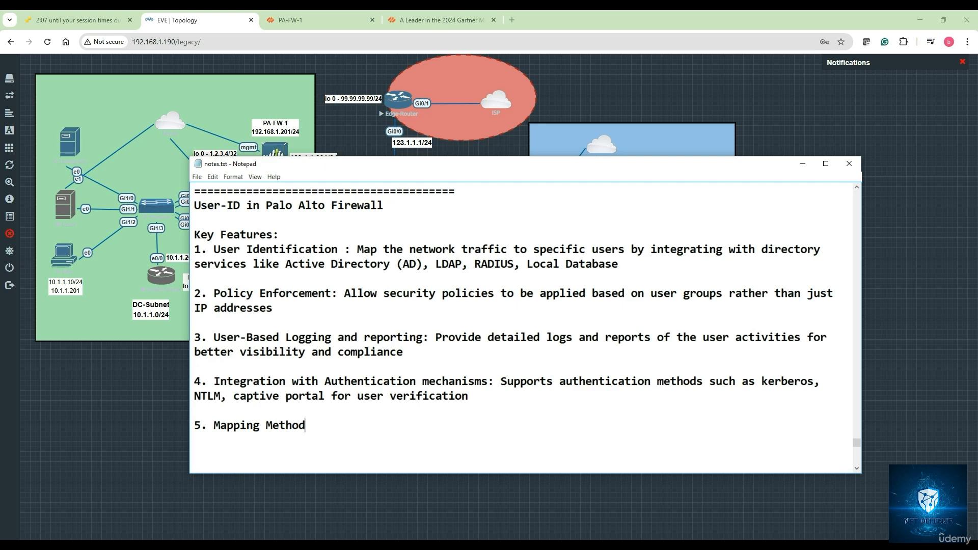
type("s: use")
Step: Begin the description of item 5 with "uses multiple methods like Active Directory monitoring"
key("BackSpace")
type("s multip")
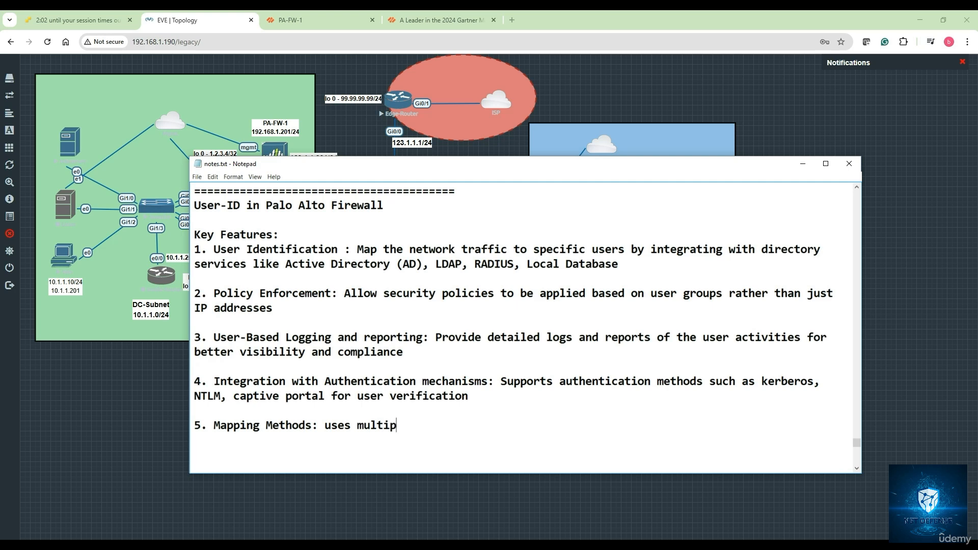
type("le")
type(" mr")
type("thods like ")
type("A")
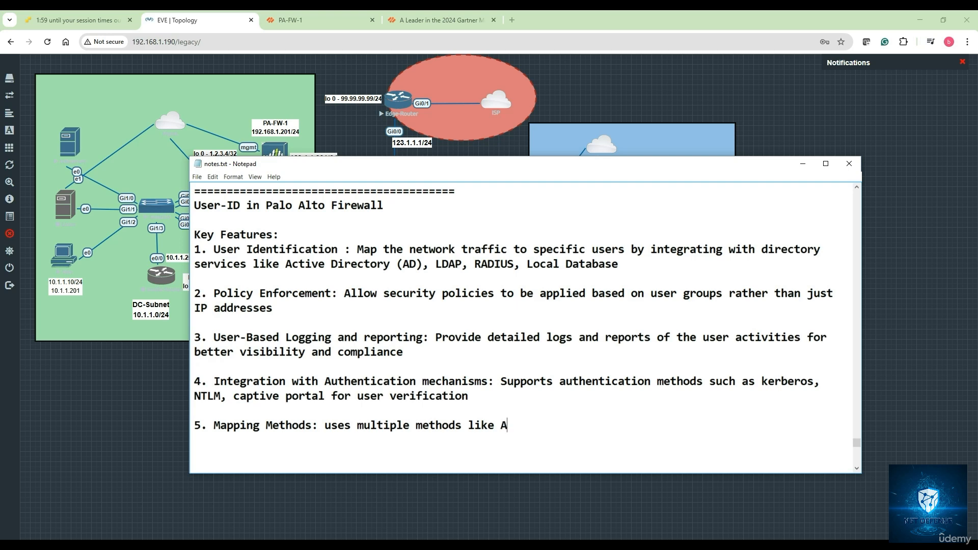
type("ctive Directory ")
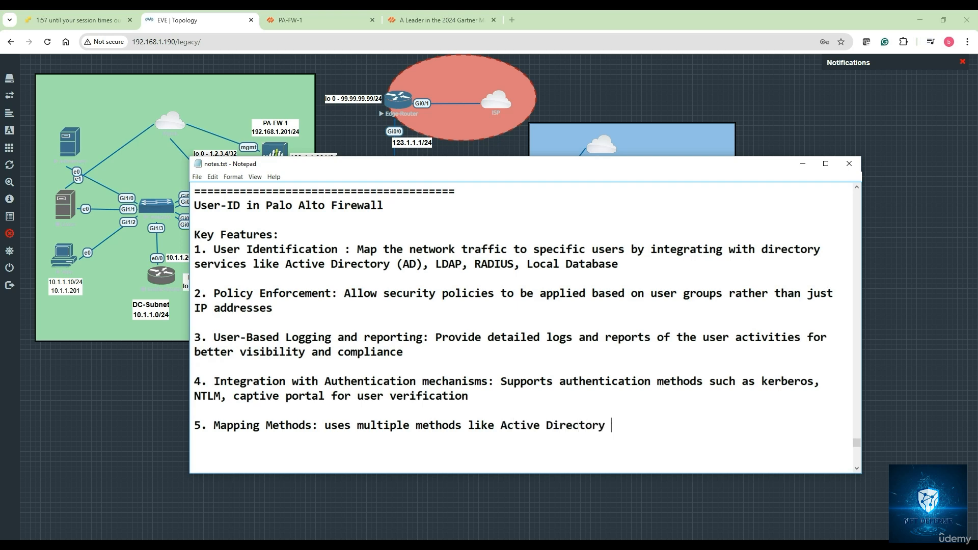
type("monitoring, su")
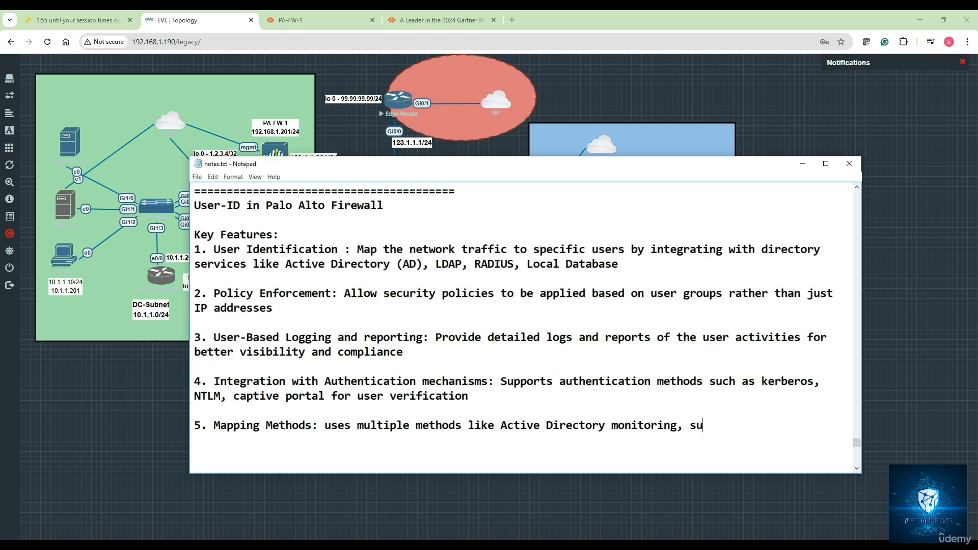
Step: Finish item 5 with ", syslog parsing and agent based identification to track the users"
key("BackSpace")
type("yslog parsing and ")
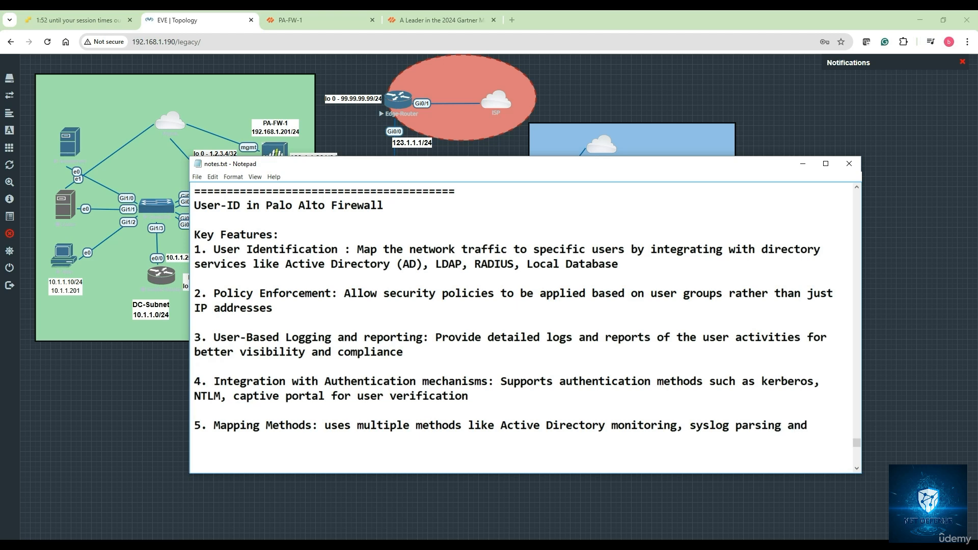
type("agent based identifica")
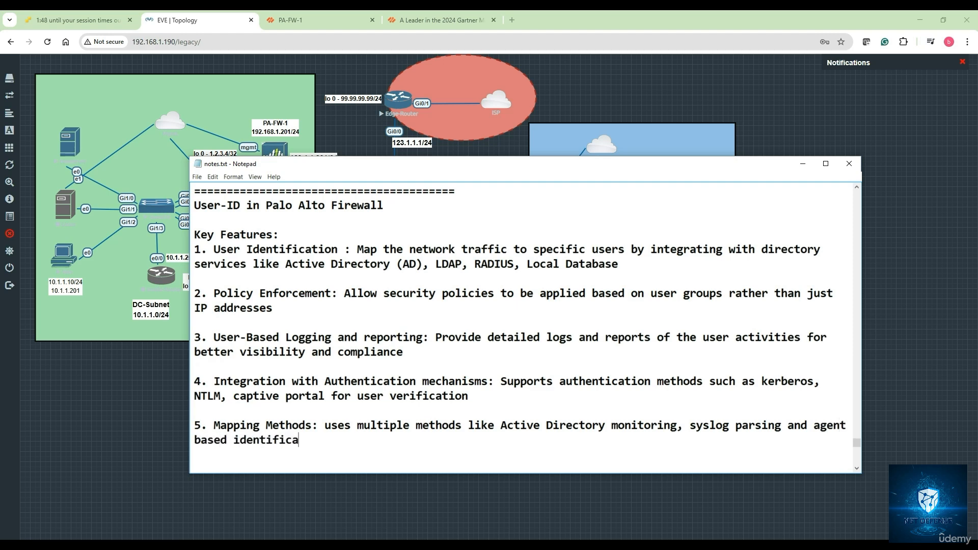
type("tion to track the users")
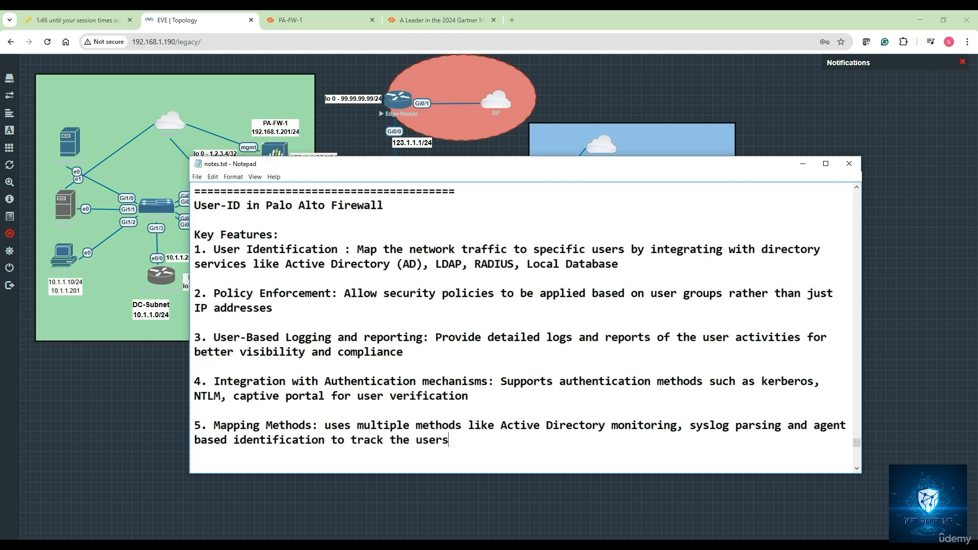
Step: Below item 5, after a blank line, add a long separator line of equals signs
key("Return")
key("Return")
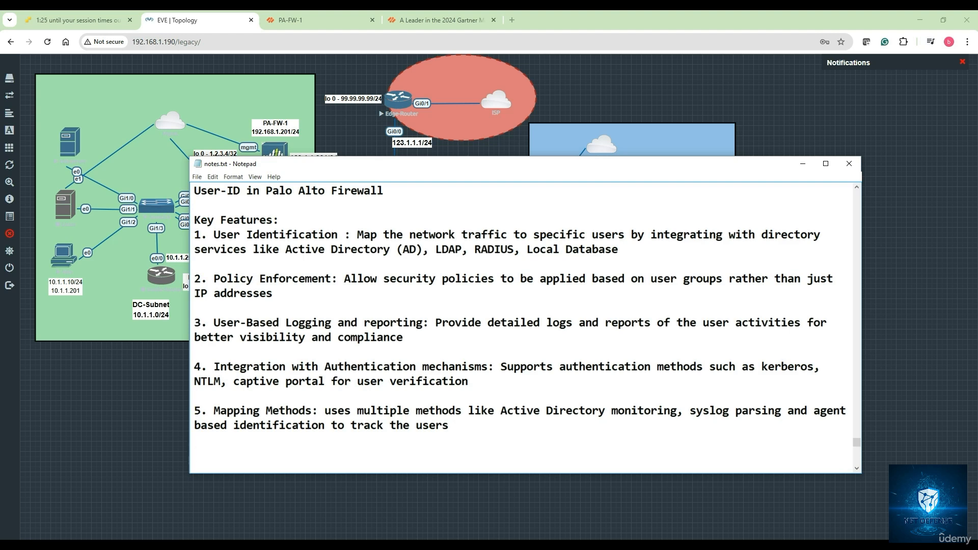
type("=====================")
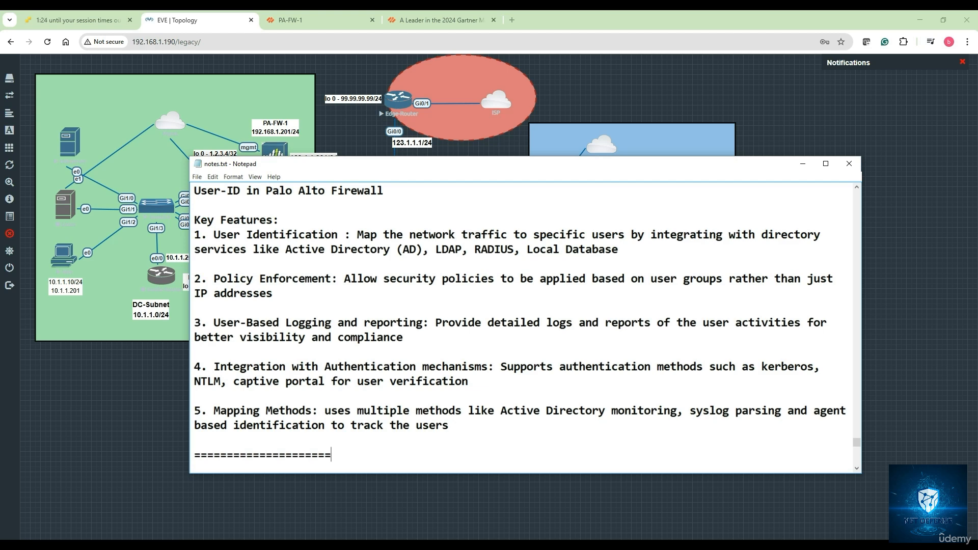
type("=======================================")
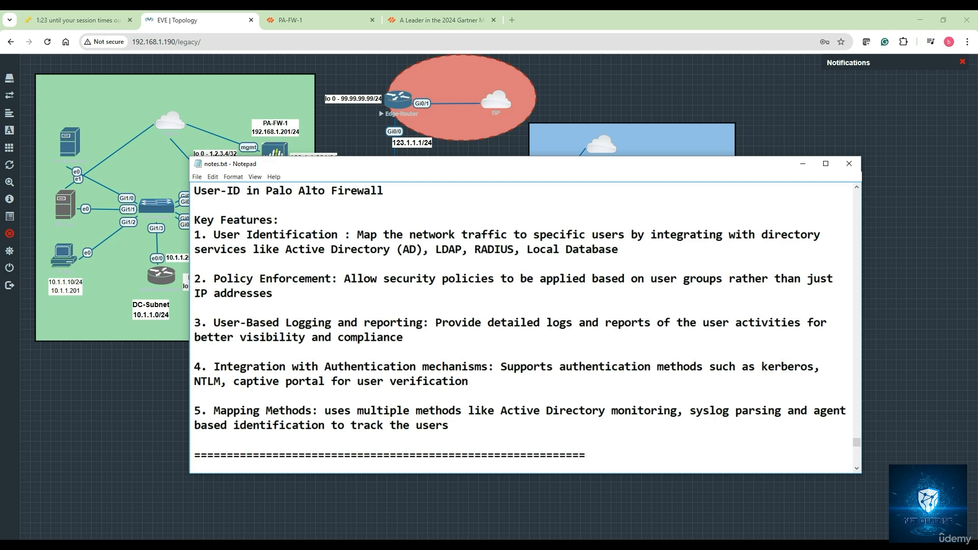
Step: Below the separator and a blank line, add the section title "Captive Portal Configuration in Palo Alto Firewall"
key("Return")
key("Return")
type("Captive ")
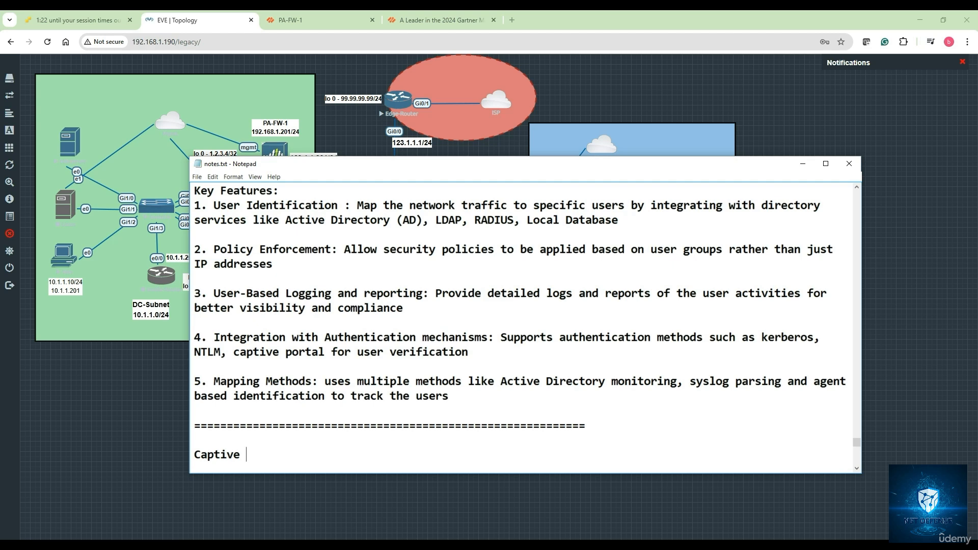
type("Portal Configurati")
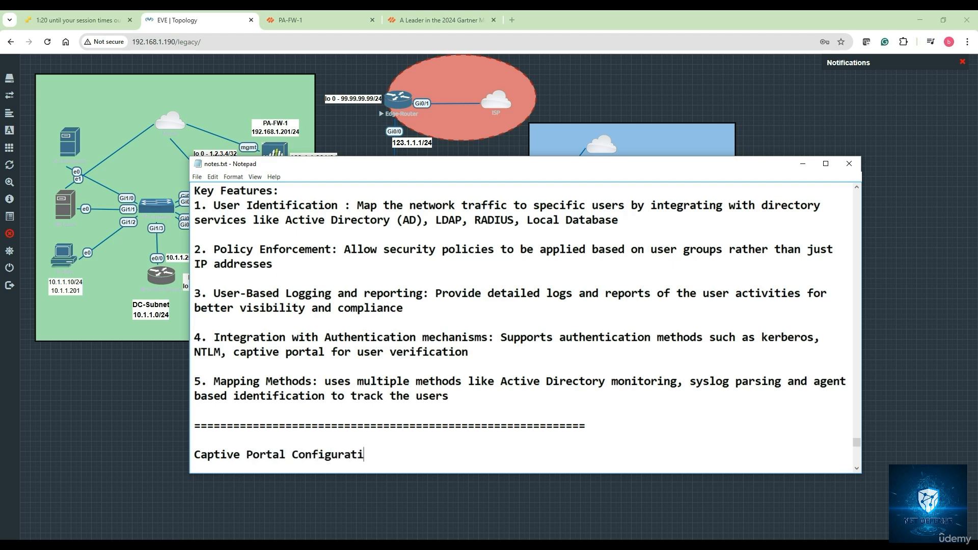
type("on in Palo Al")
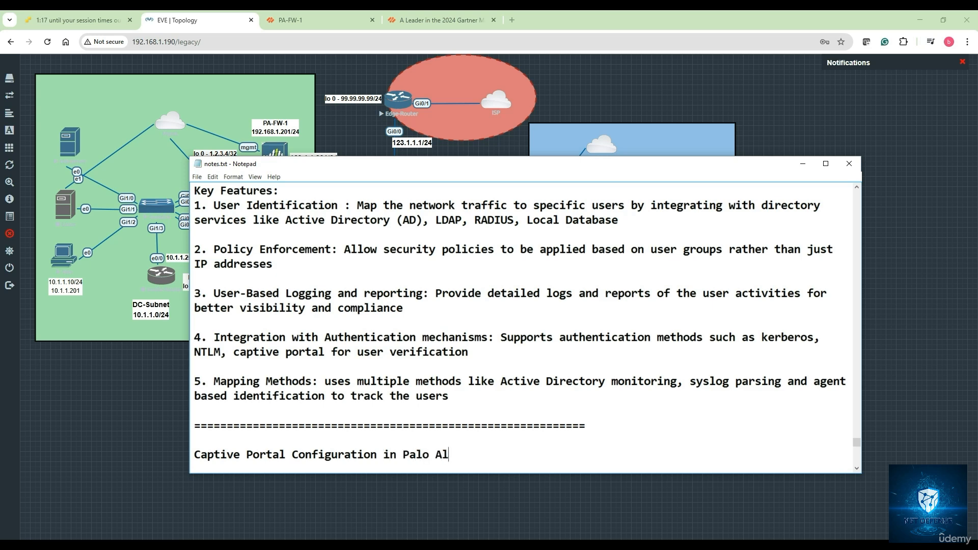
type("to Firewall")
Step: Add several blank lines under the Captive Portal title and place the text cursor below it, leaving one blank line between
key("Return")
key("Return")
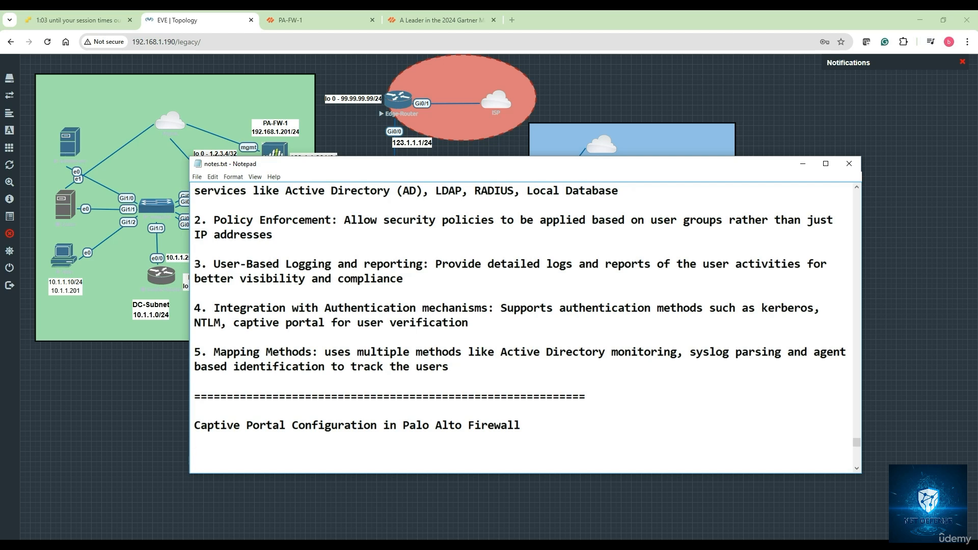
key("Return")
key("Return")
key("Return")
key("Return")
key("Return")
key("Return")
key("Return")
key("Return")
key("Return")
key("Return")
key("Return")
key("Return")
key("Return")
key("Return")
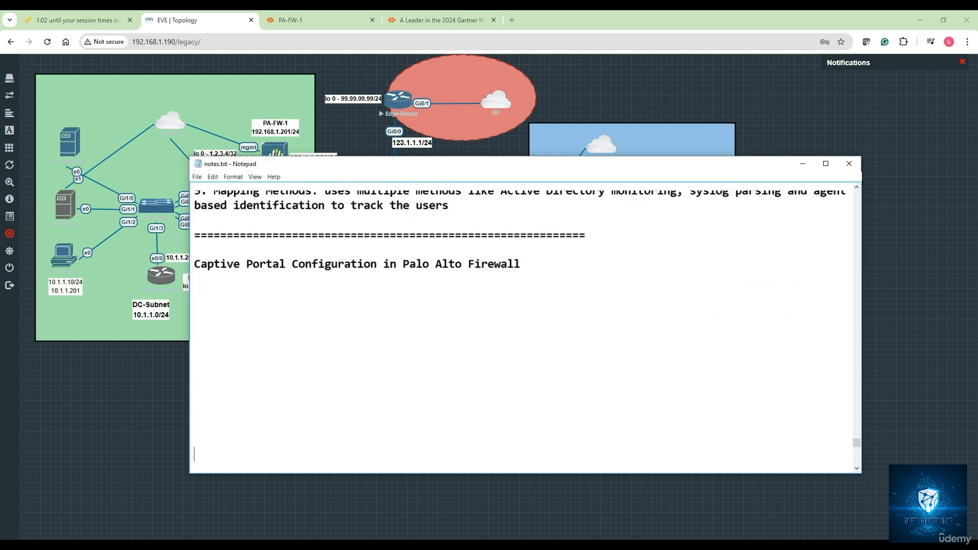
key("Up")
key("Up")
key("Up")
key("Up")
key("Up")
key("Up")
key("Up")
key("Up")
key("Up")
key("Up")
key("Up")
key("Up")
key("Up")
key("Up")
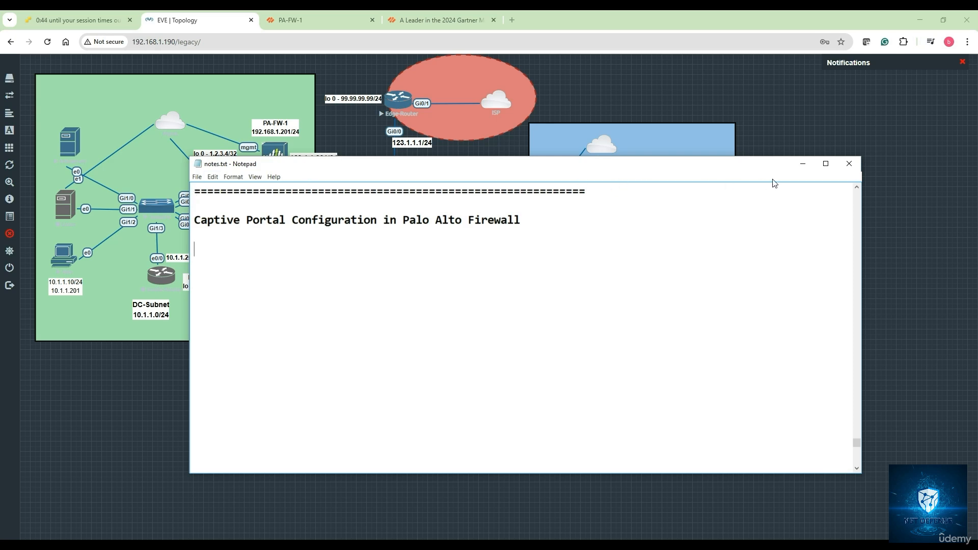
Step: Minimize the notes, switch to the PA-FW-1 firewall web interface and open the local user database's user list
left_click(803, 165)
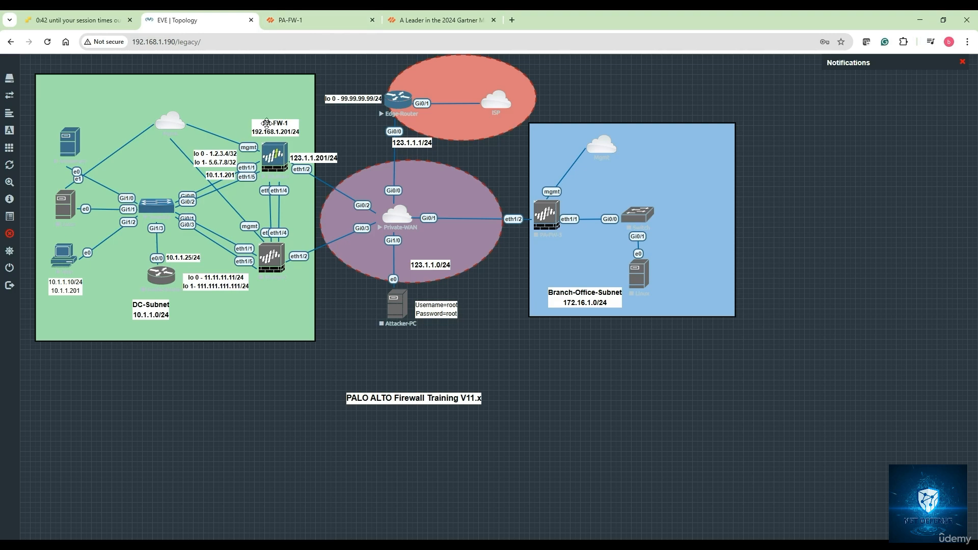
left_click(294, 23)
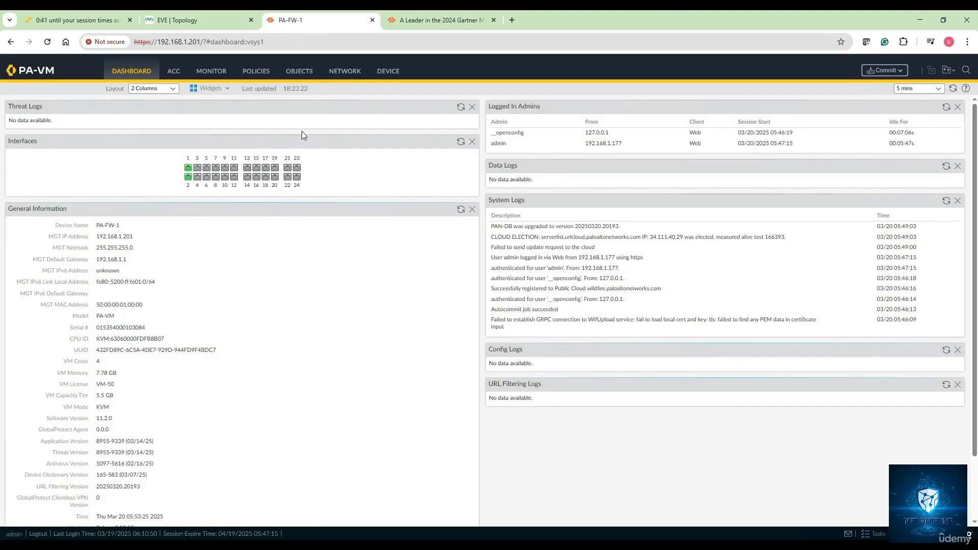
left_click(388, 72)
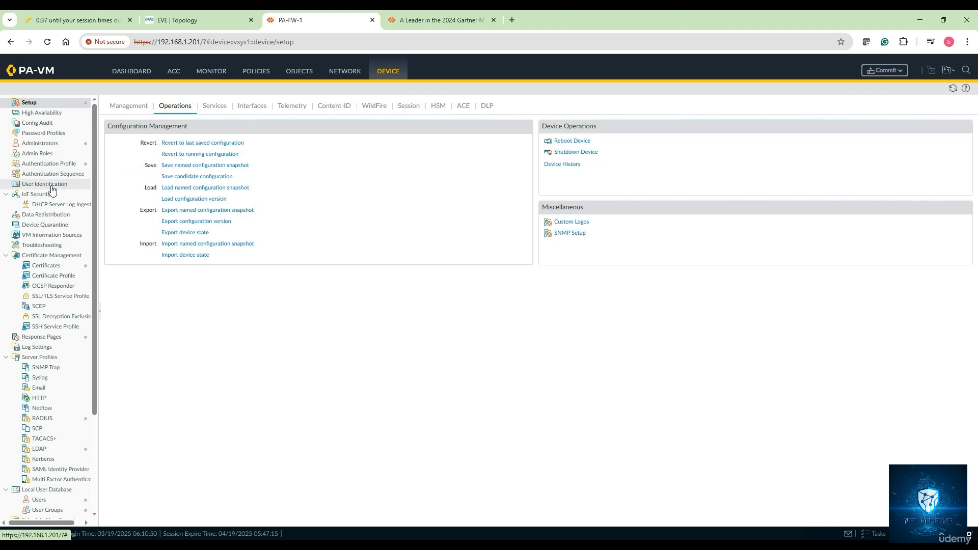
scroll(52, 190, "down", 5)
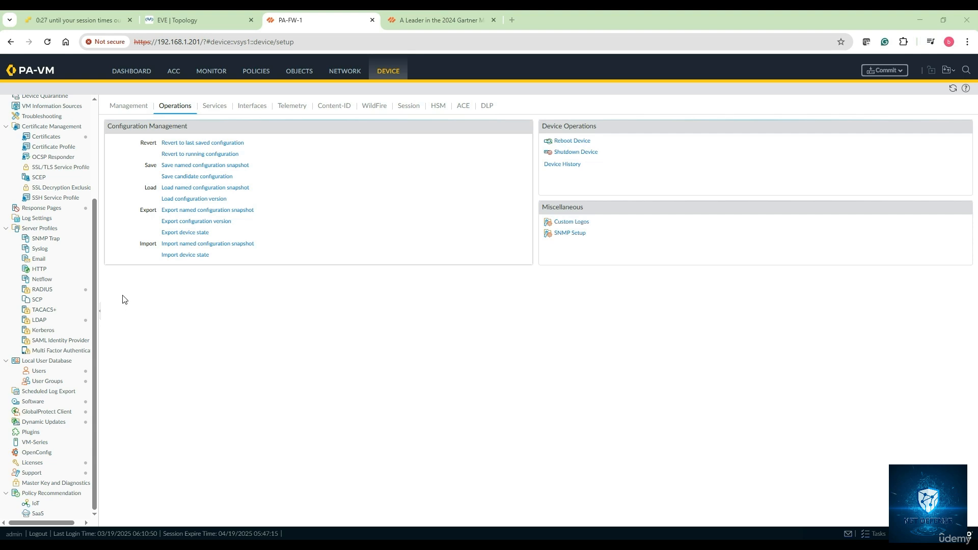
left_click(39, 372)
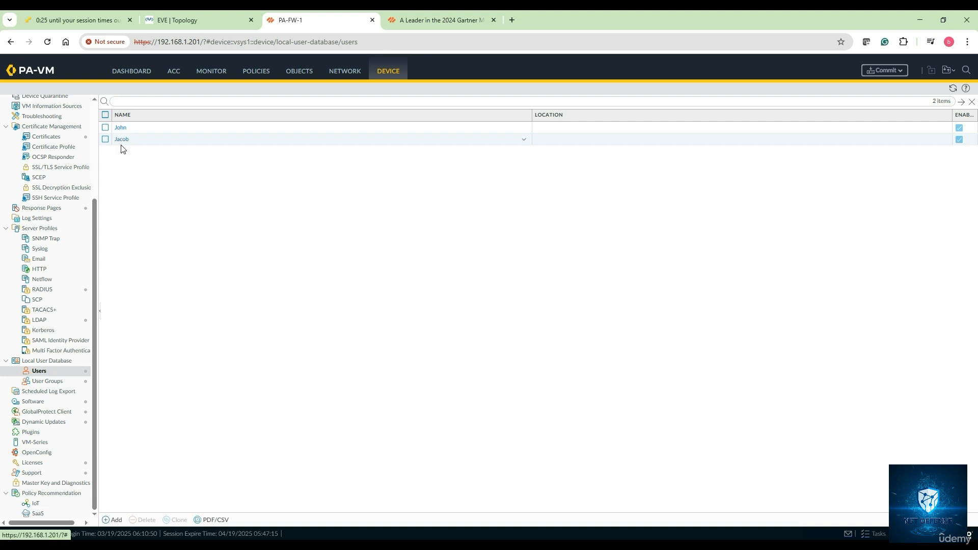
Step: Create a new local user on the firewall, entering the user's name, the password and the password confirmation
left_click(115, 520)
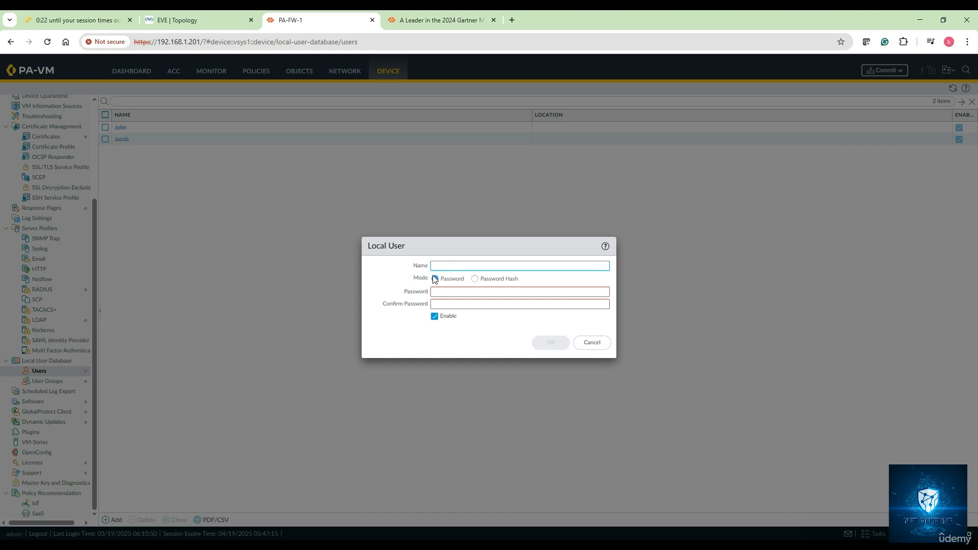
type("Bob")
left_click(450, 291)
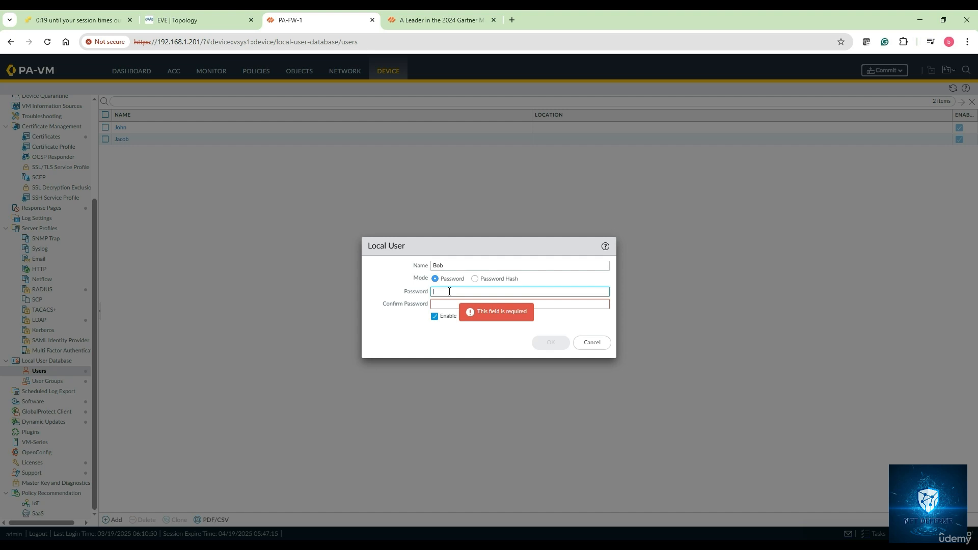
type("•••••")
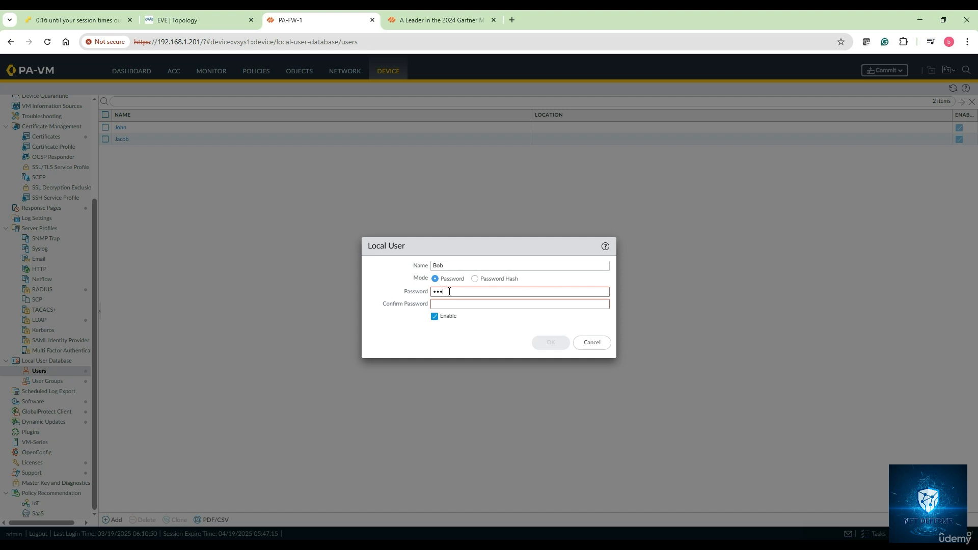
type("••••")
left_click(447, 304)
type("•••")
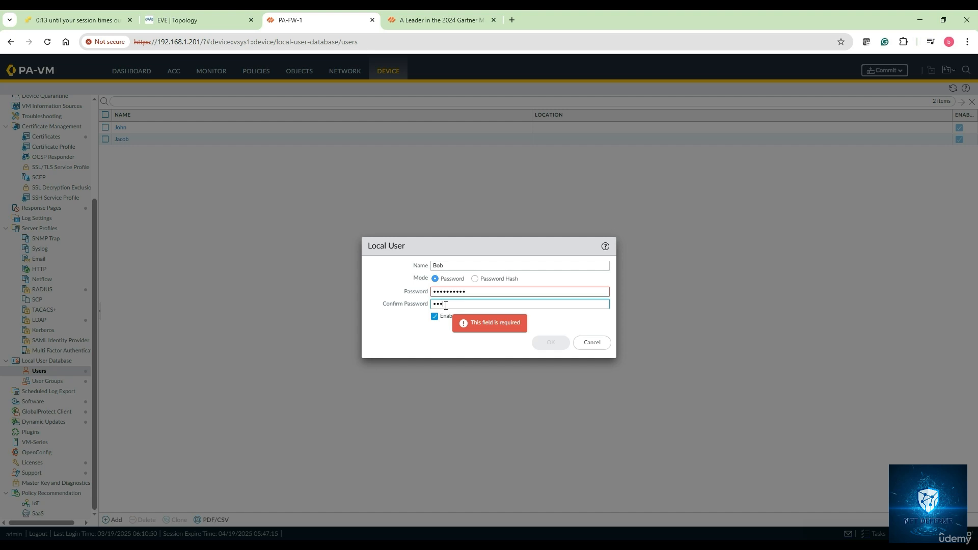
type("•••••••")
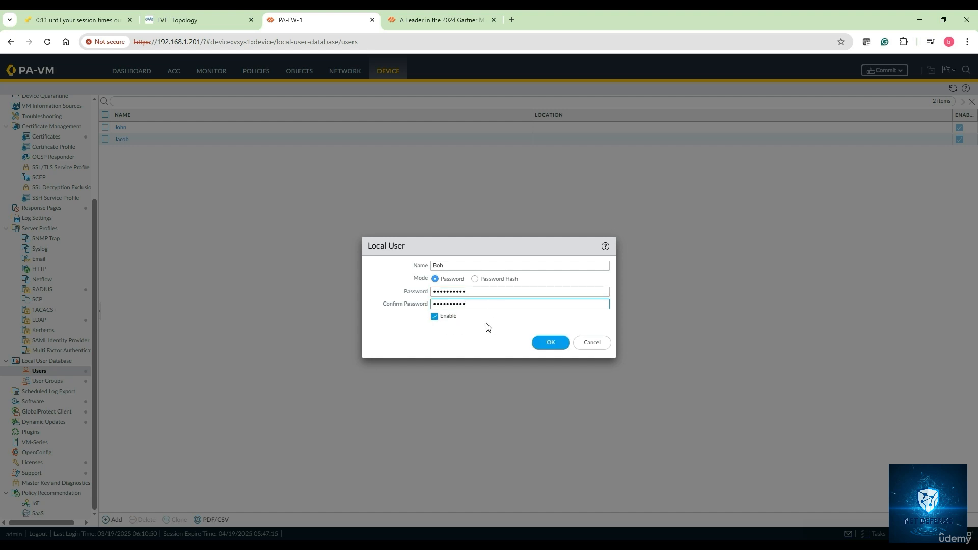
left_click(551, 343)
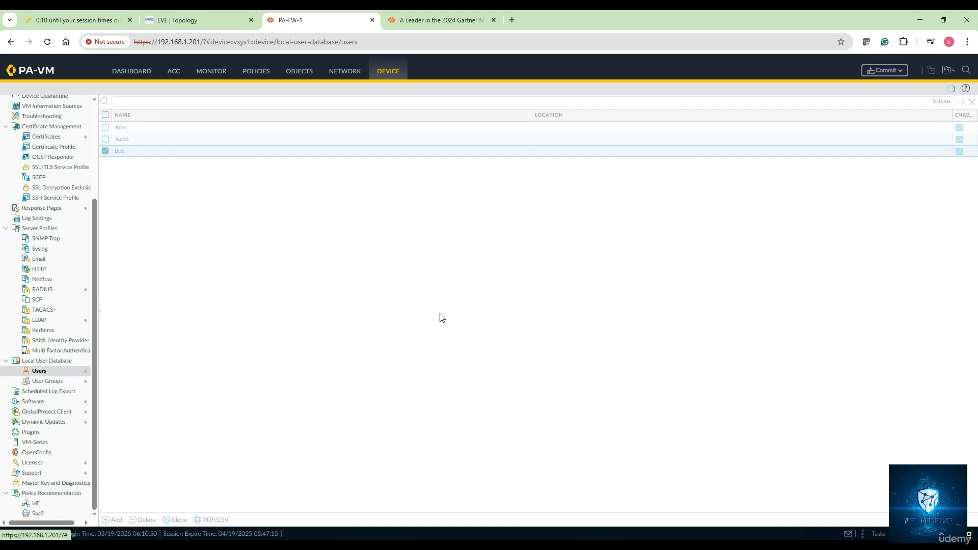
Step: Create a second new local user, filling in that user's name, password and matching password confirmation
left_click(116, 520)
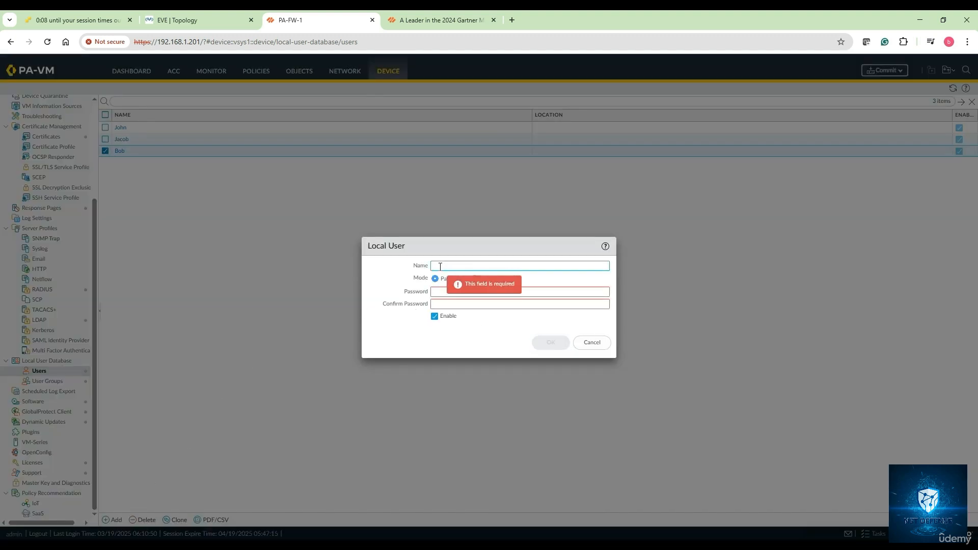
type("Mary")
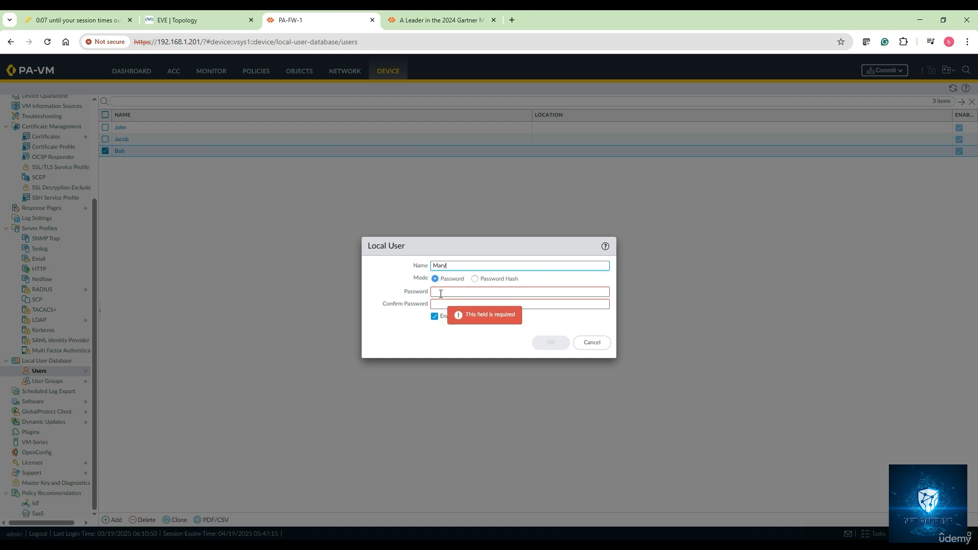
left_click(441, 290)
type("••")
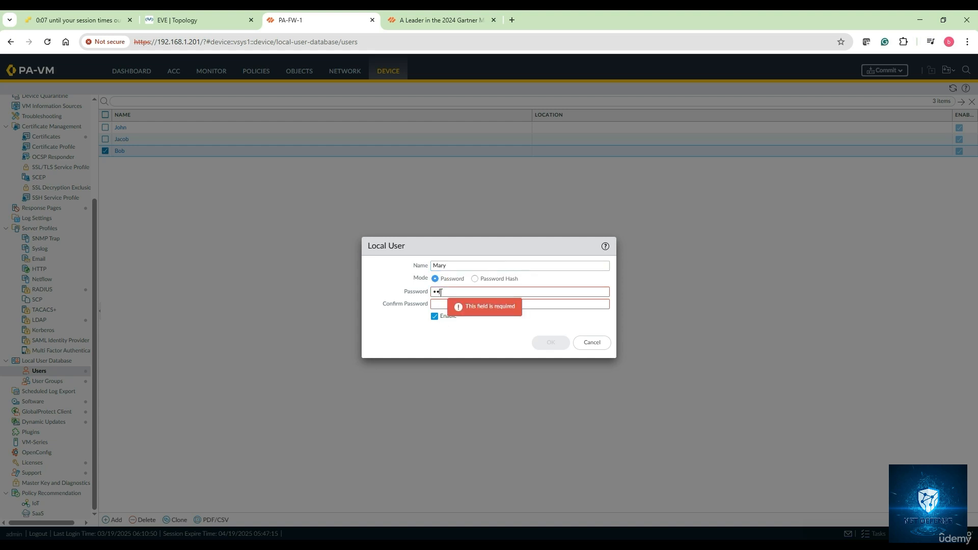
type("•••")
left_click(442, 305)
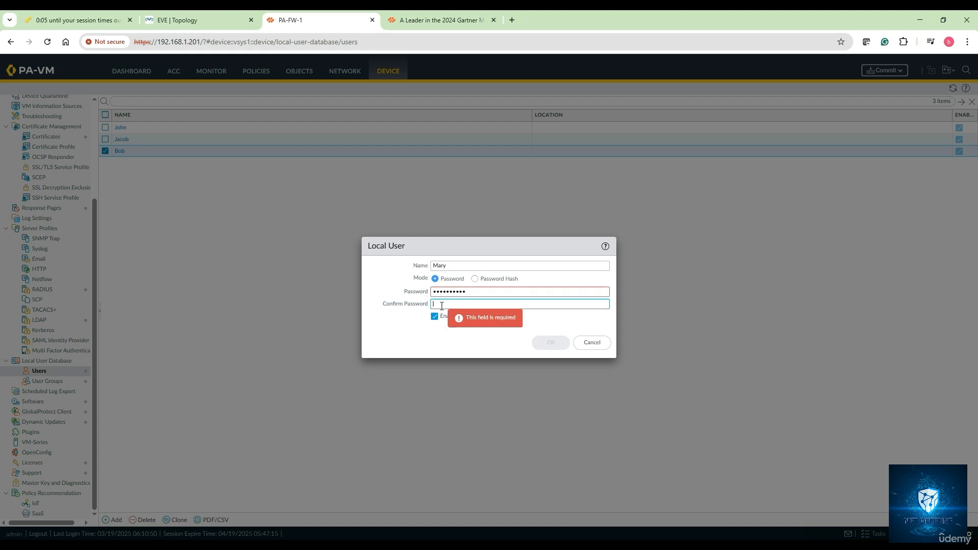
type("•••••••••")
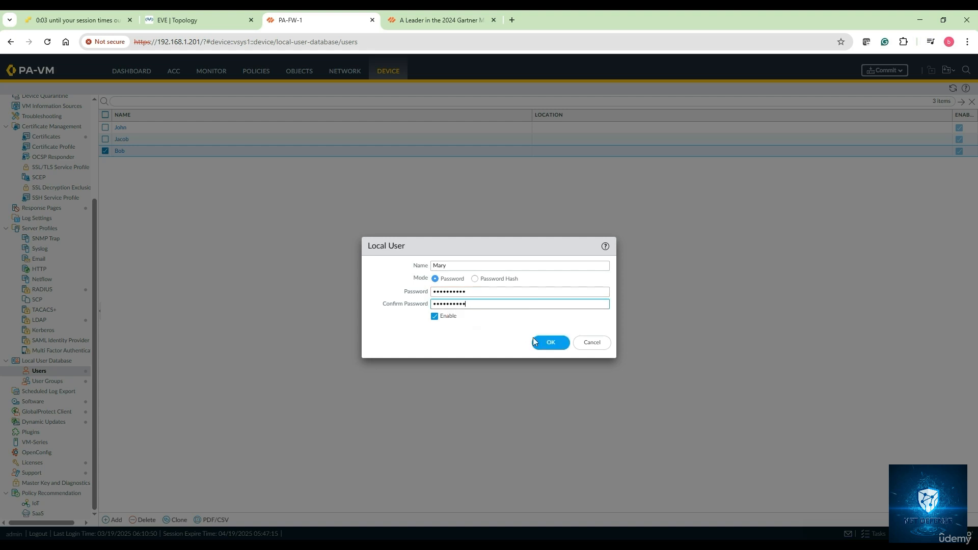
left_click(535, 340)
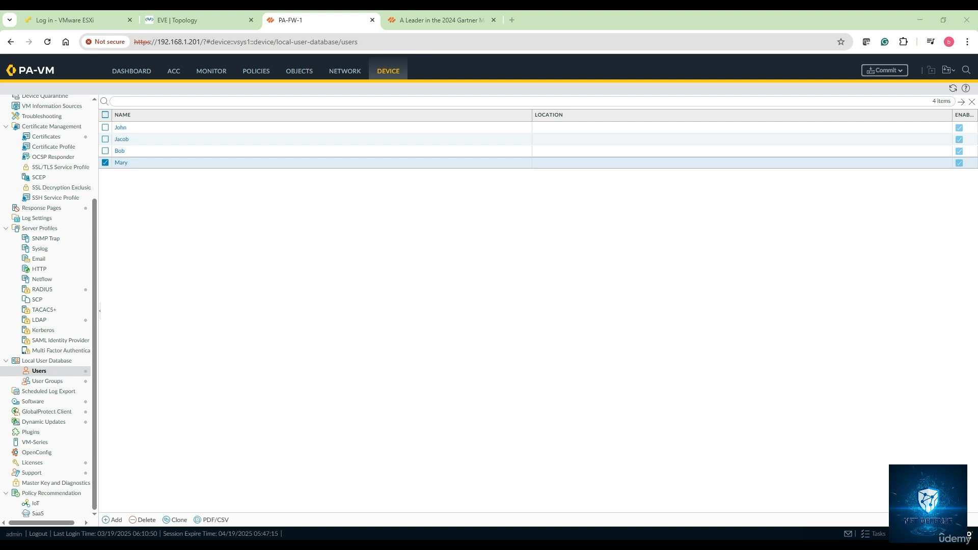
Step: Open the local user groups and start a new group named Guest-Users-group-1
left_click(55, 382)
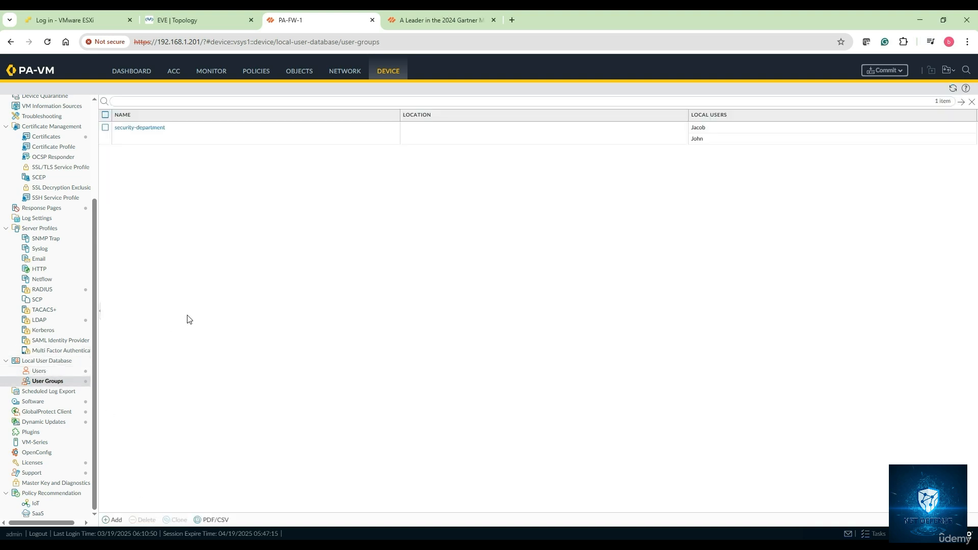
left_click(114, 519)
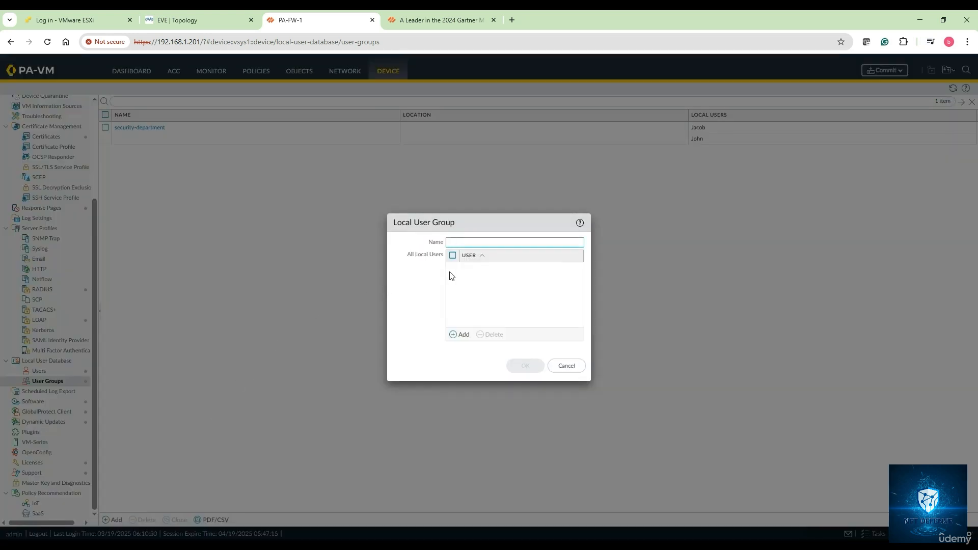
type("Netwoprk")
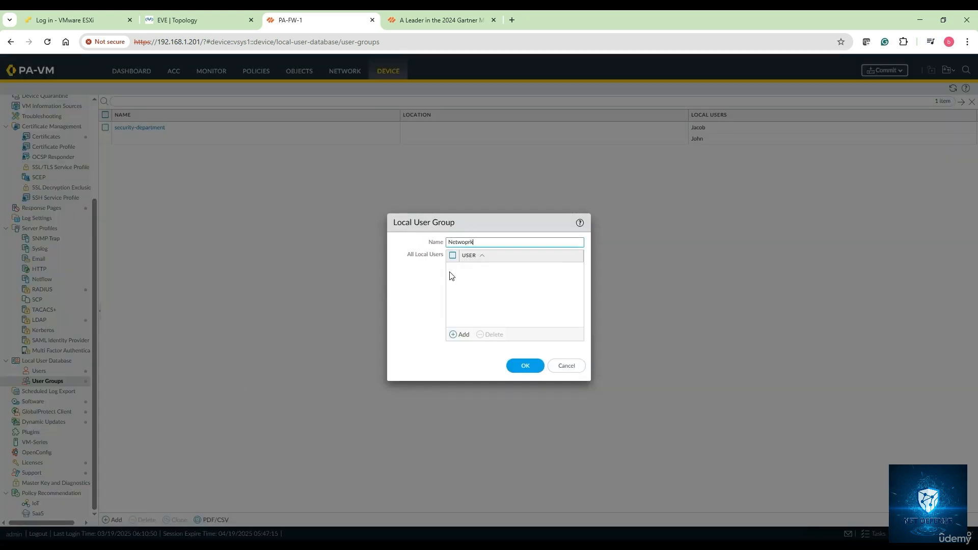
type("k-Admin")
key("BackSpace")
key("BackSpace")
key("BackSpace")
key("BackSpace")
key("BackSpace")
key("BackSpace")
key("BackSpace")
key("BackSpace")
key("BackSpace")
key("BackSpace")
key("BackSpace")
key("BackSpace")
type("Guest-Users")
type("-group-1")
Step: Add the two newly created local users to Guest-Users-group-1 and save the group
left_click(461, 336)
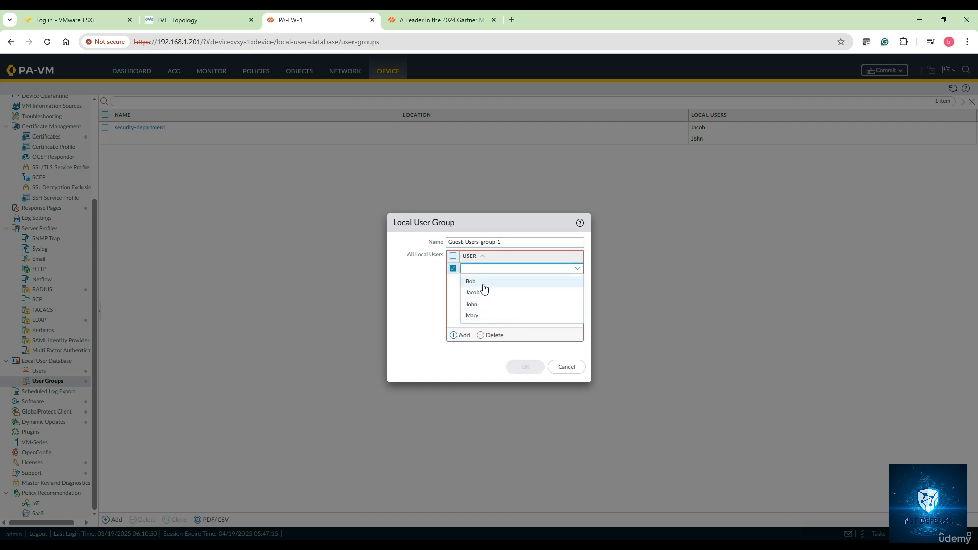
left_click(483, 283)
left_click(465, 335)
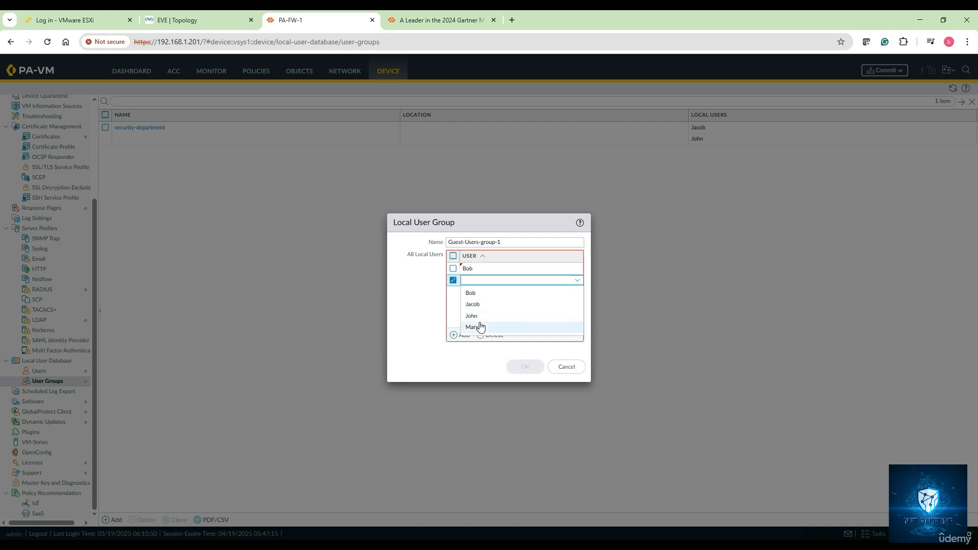
left_click(483, 327)
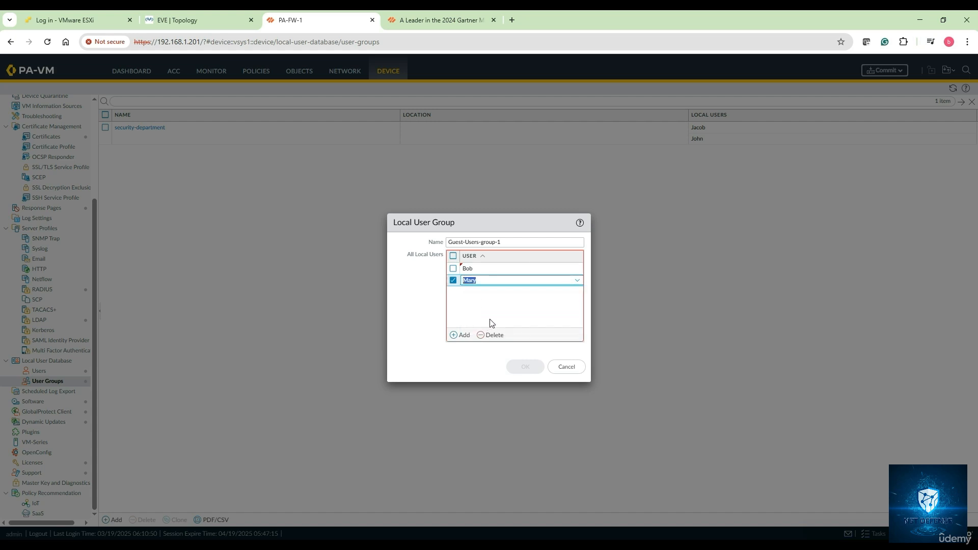
left_click(489, 314)
left_click(525, 366)
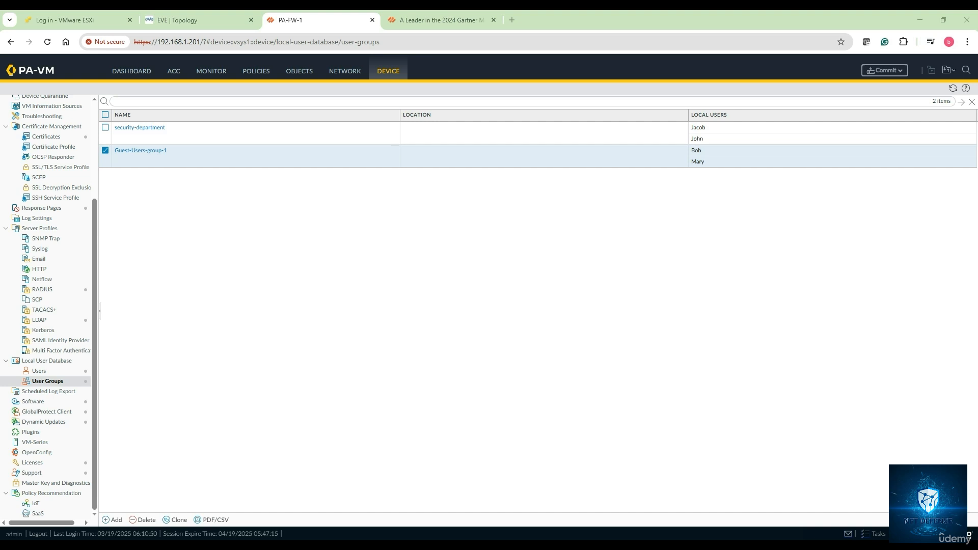
Step: Switch to notes.txt, write "1. Creating the User-ids and associating the users into the users group" below the title, and minimize the notes
key("alt+Tab")
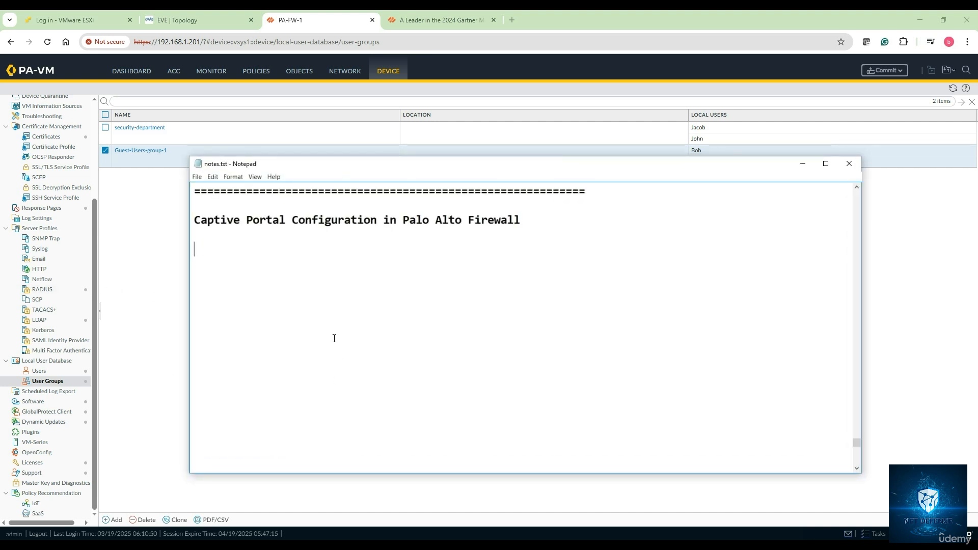
type("1. Creating the User")
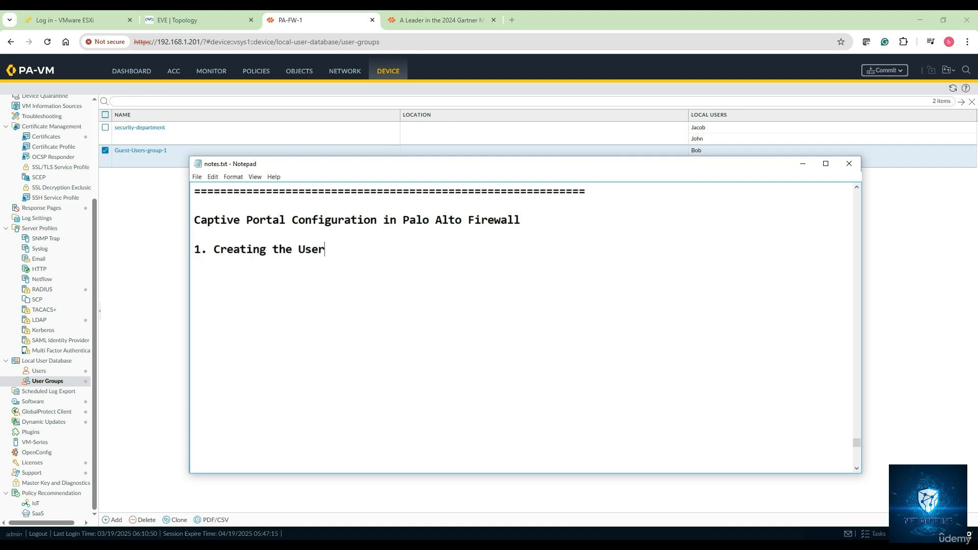
type("-ids and allo")
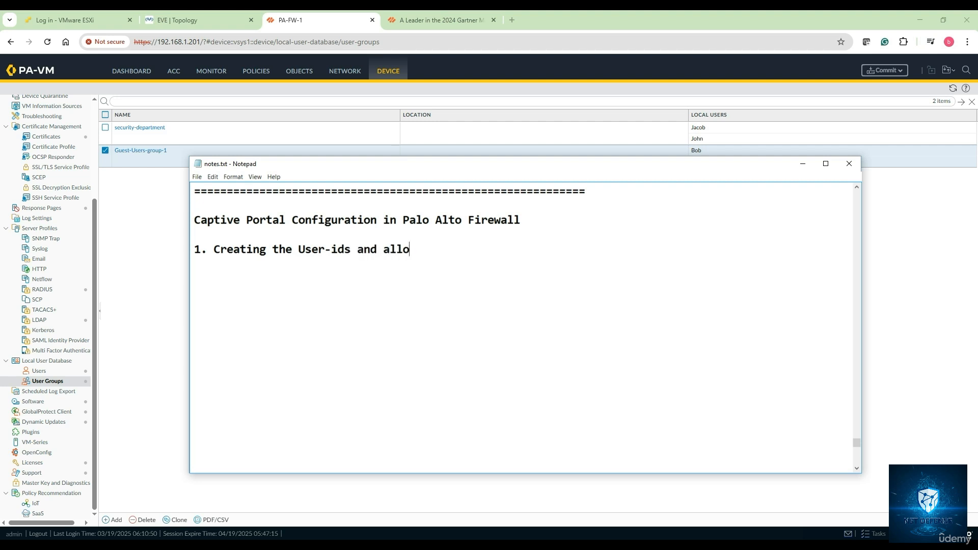
key("BackSpace")
key("BackSpace")
key("BackSpace")
type("ssociating the")
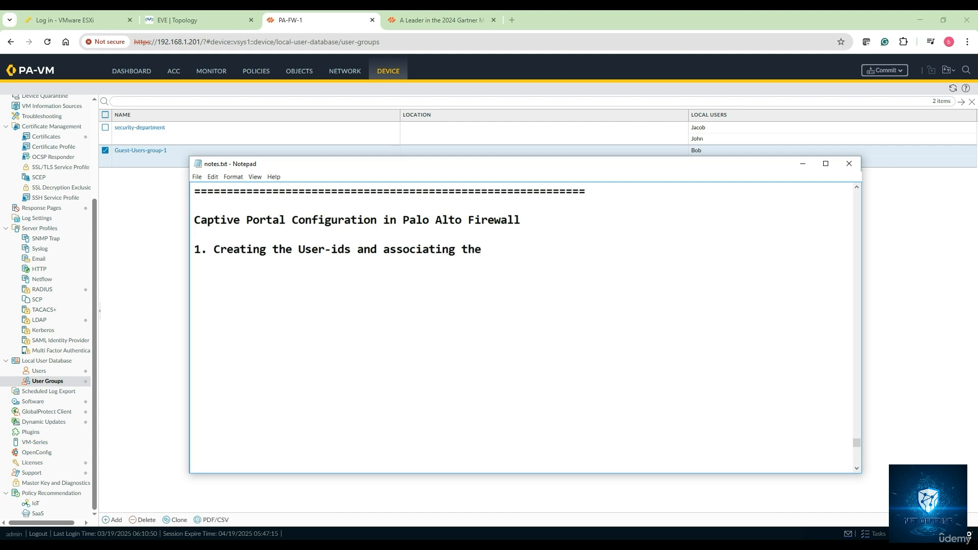
type(" users into the users ")
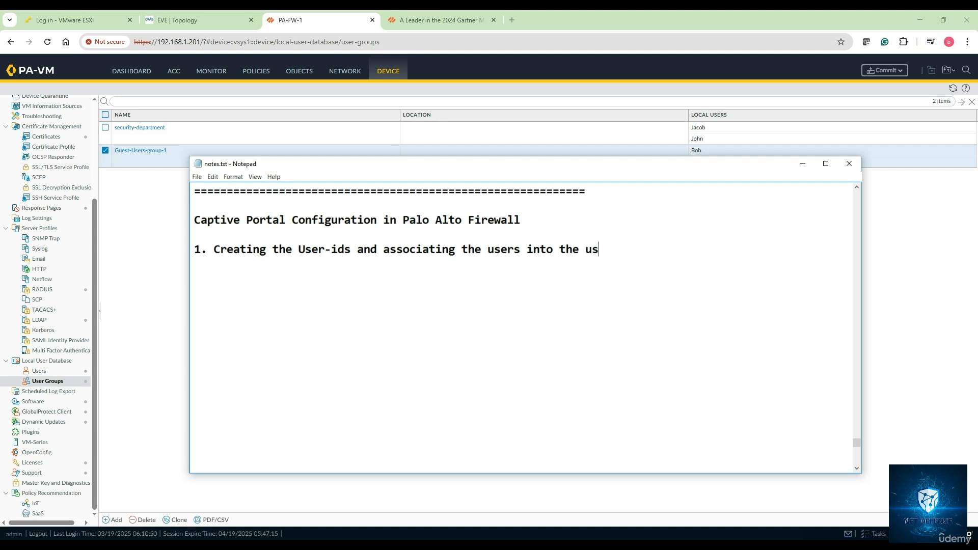
type("group")
key("Return")
left_click(803, 167)
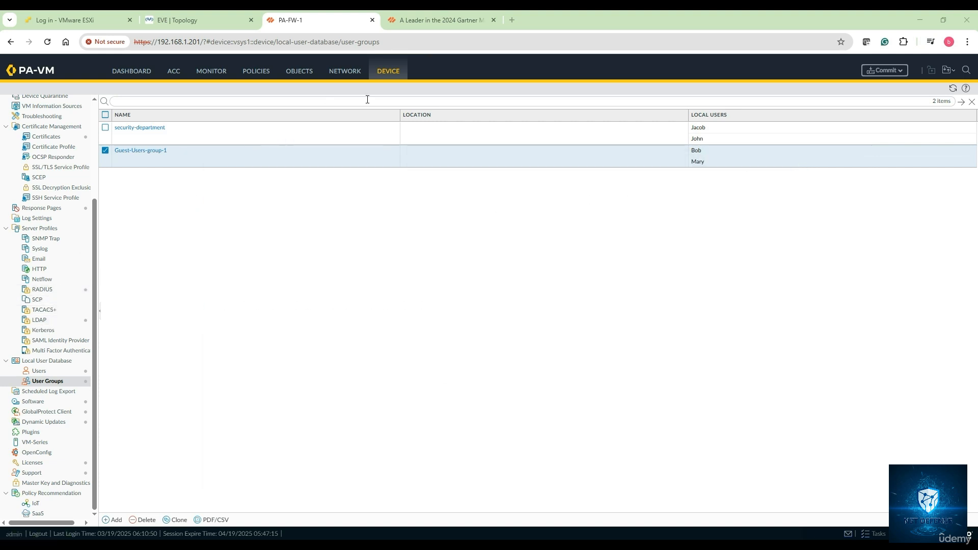
Step: Start a new authentication profile named My-Auth-Profile-1 and set its authentication type to Local Database
scroll(61, 301, "up", 1)
scroll(61, 301, "up", 3)
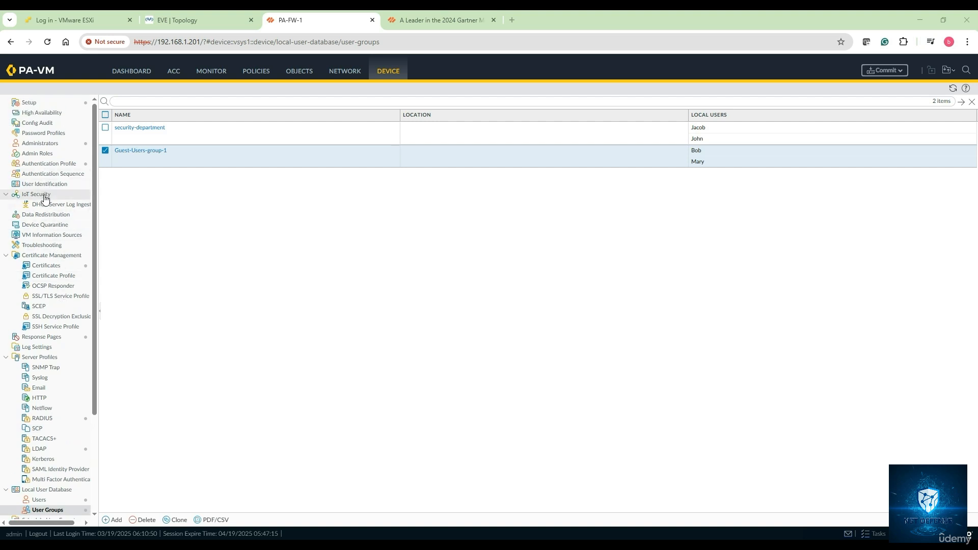
left_click(50, 166)
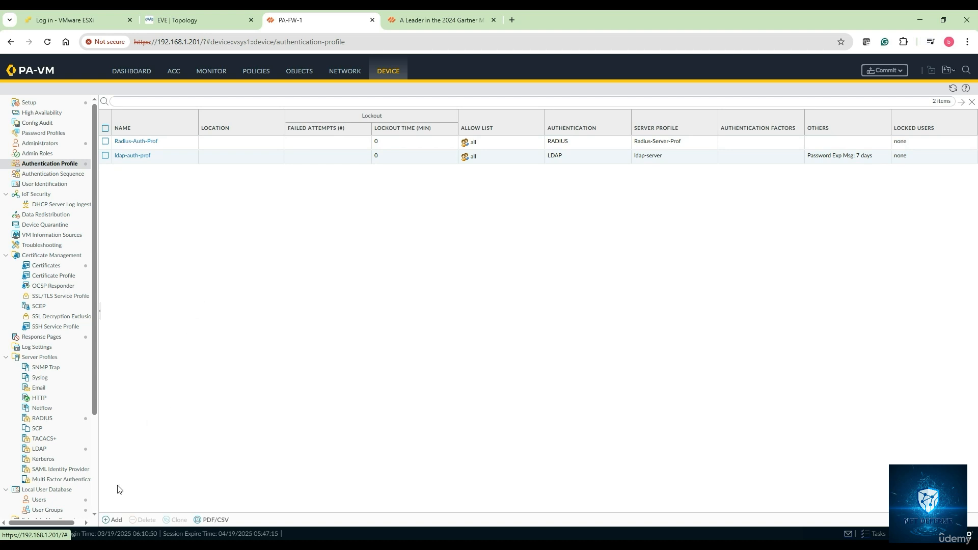
left_click(113, 519)
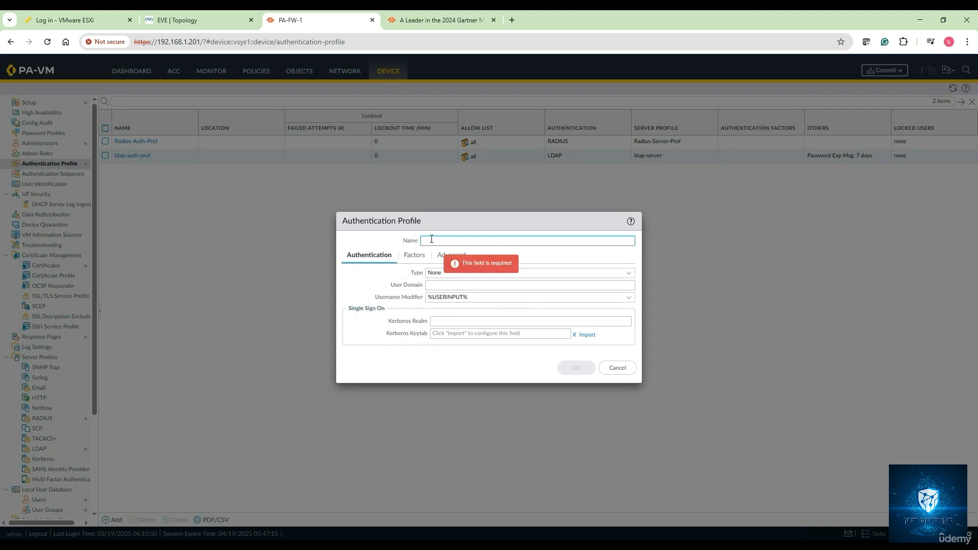
type("My- Auth-Profile-1")
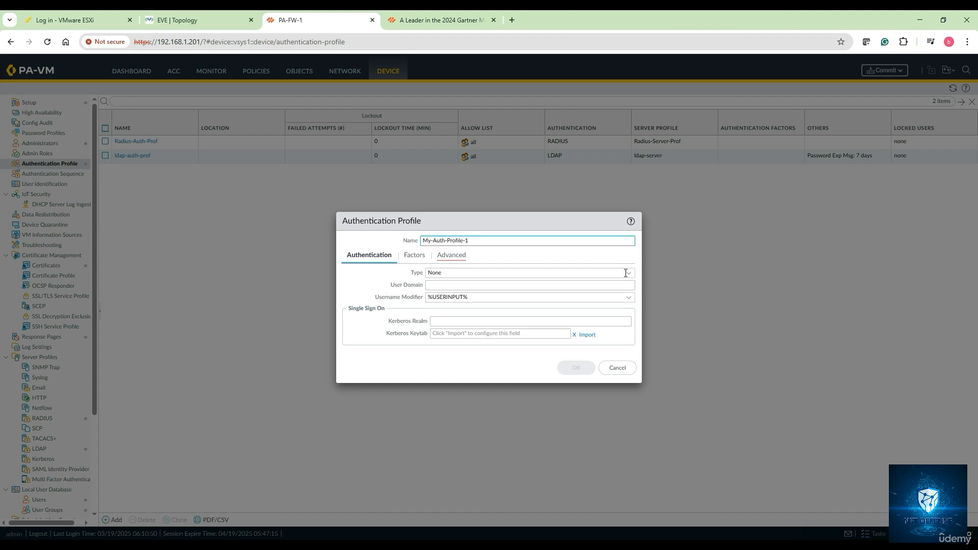
left_click(633, 276)
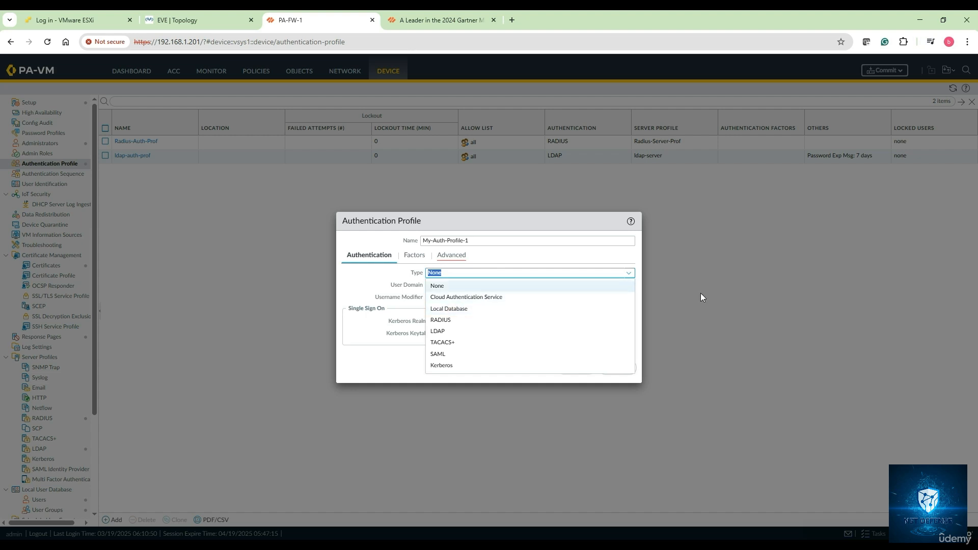
left_click(479, 309)
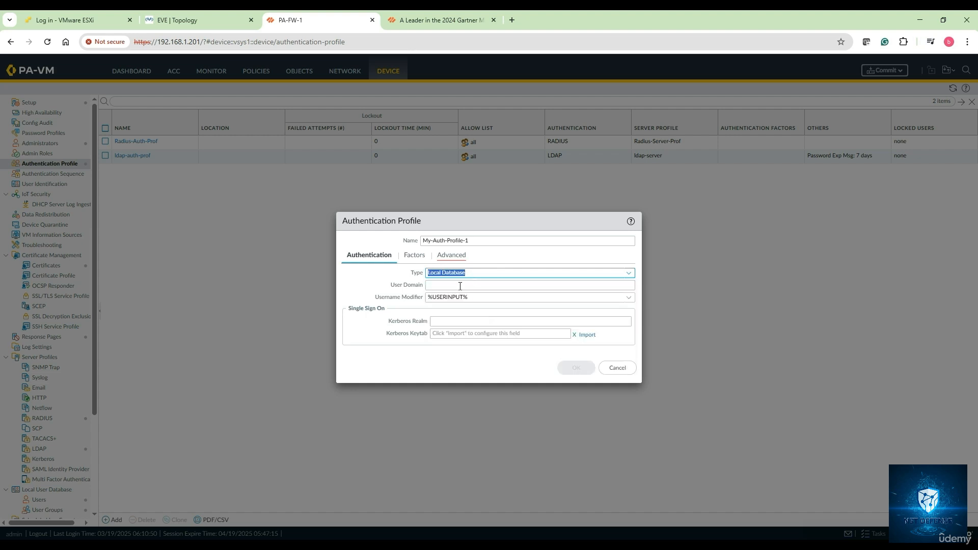
Step: Review the profile's additional authentication factors and add Guest-Users-group-1 to its allow list
left_click(414, 255)
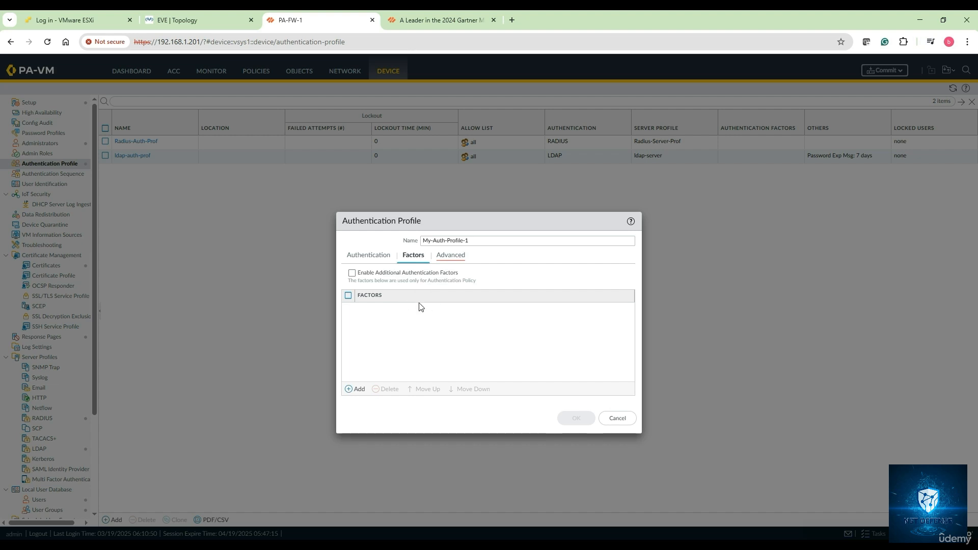
left_click(448, 256)
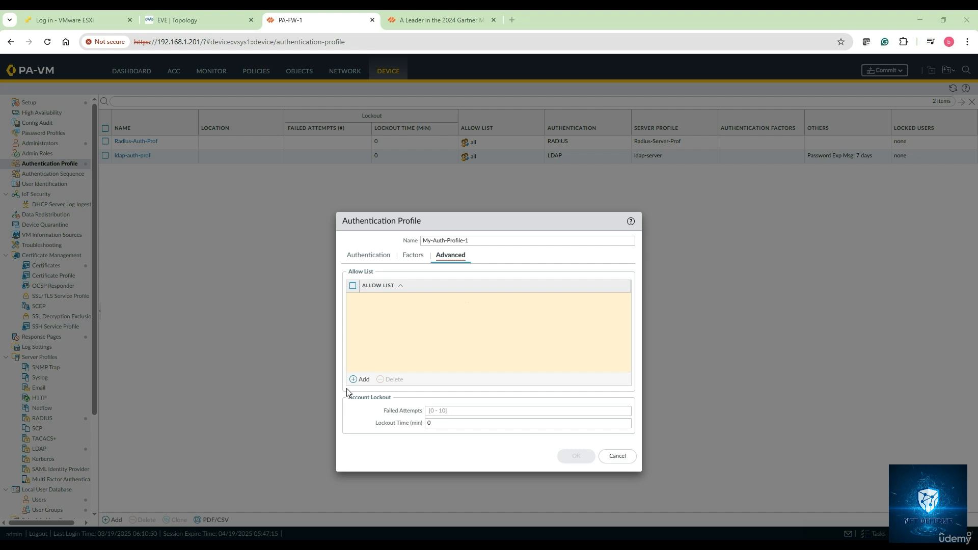
left_click(360, 381)
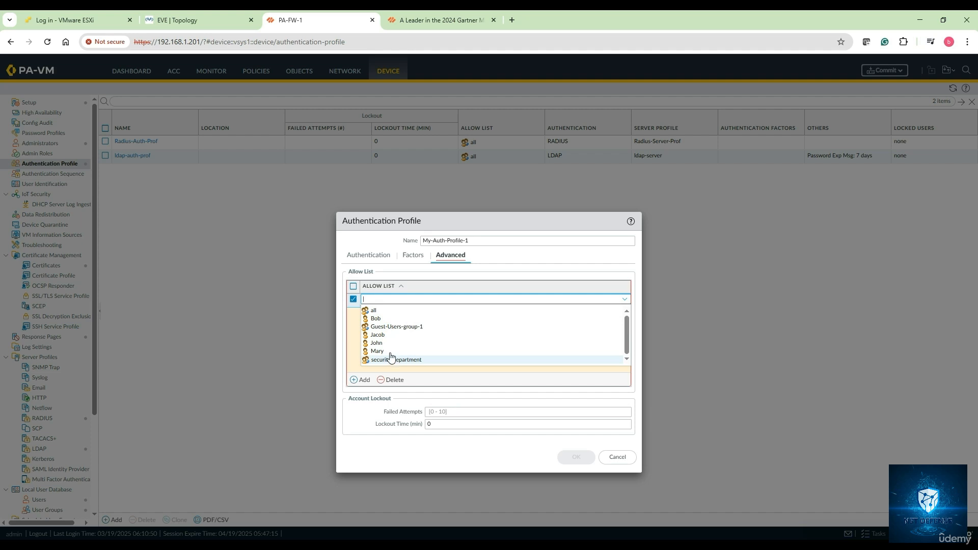
left_click(389, 327)
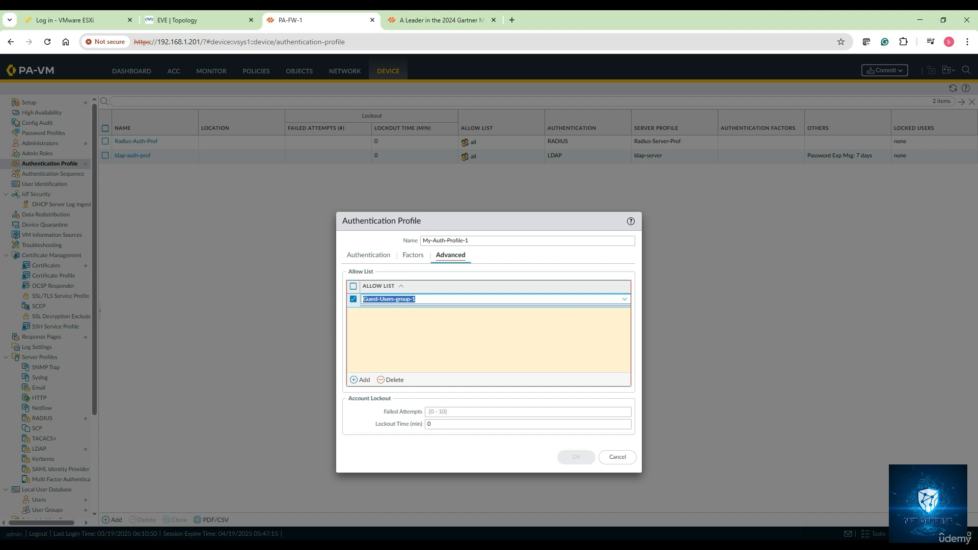
left_click(416, 299)
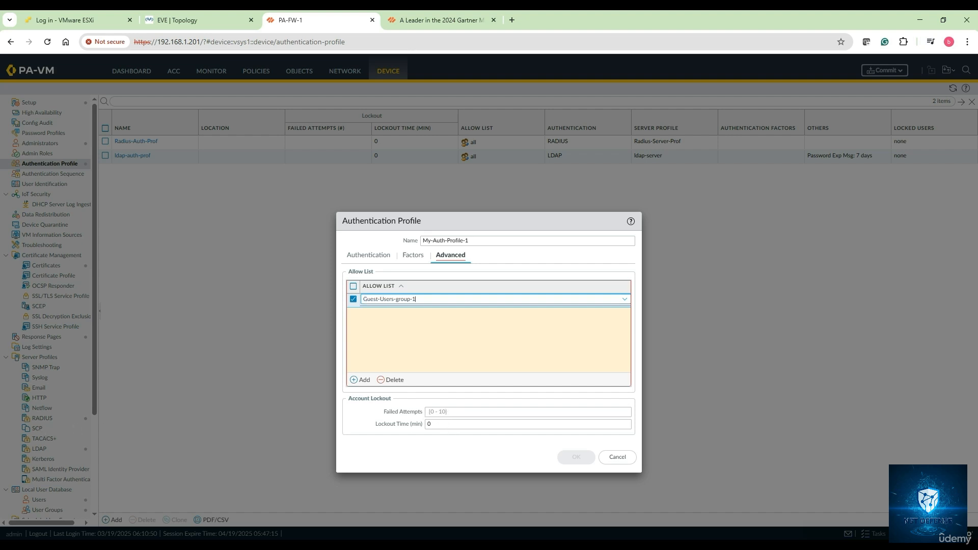
left_click(413, 356)
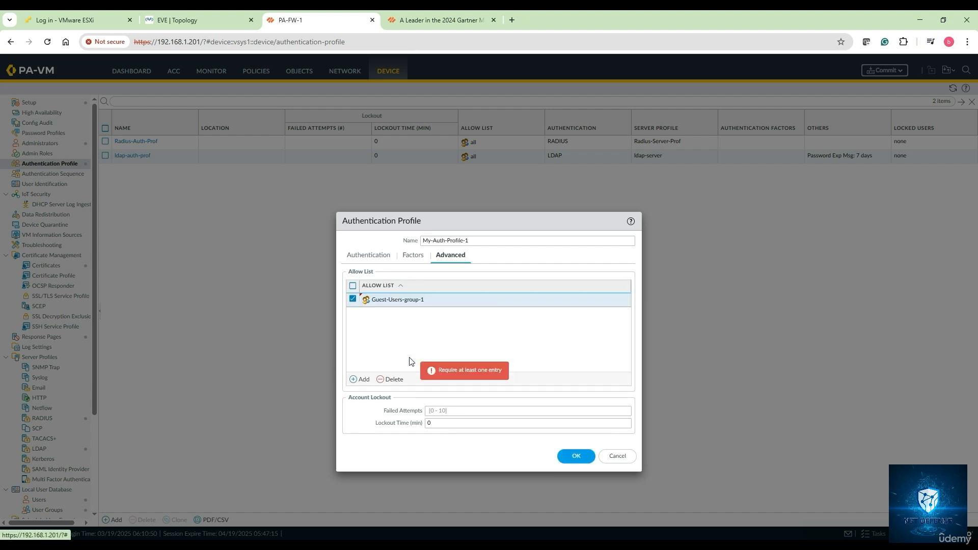
left_click(400, 301)
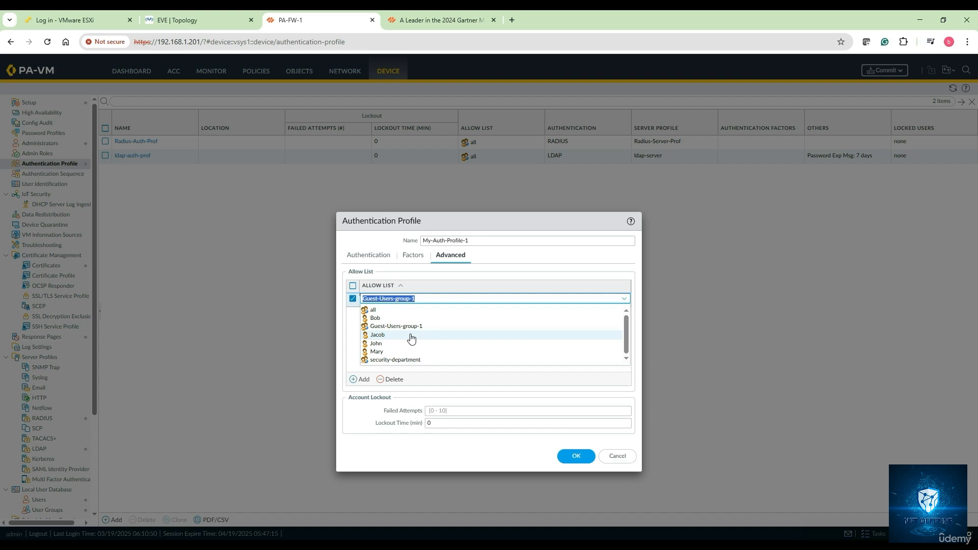
left_click(355, 346)
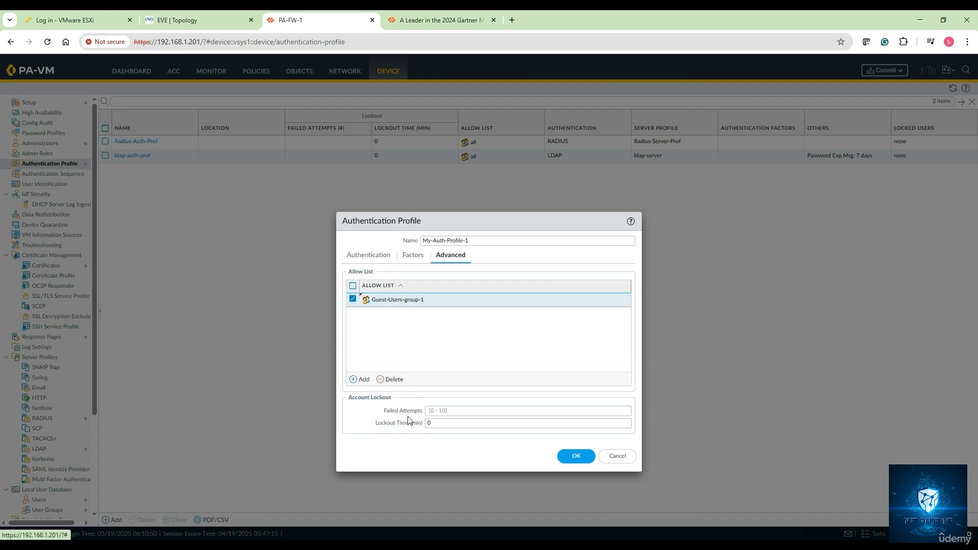
Step: Set the profile's account lockout to 5 failed attempts and a lockout time of 1 minute, and save the profile
left_click(437, 412)
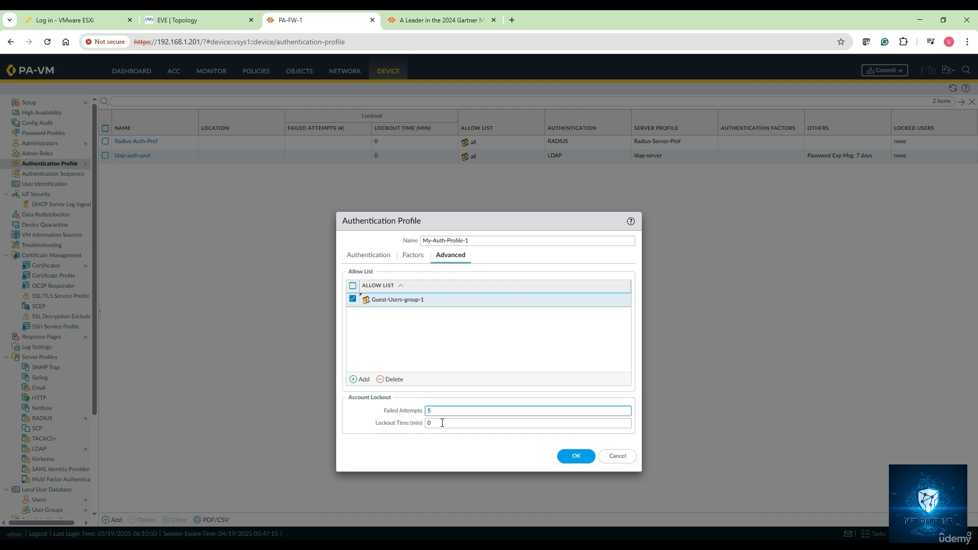
left_click(441, 423)
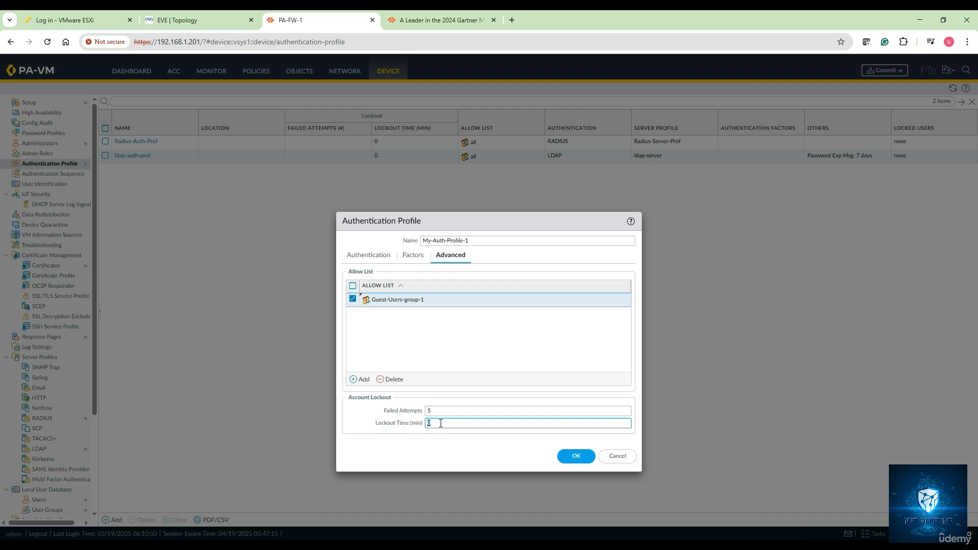
type("1")
left_click(577, 457)
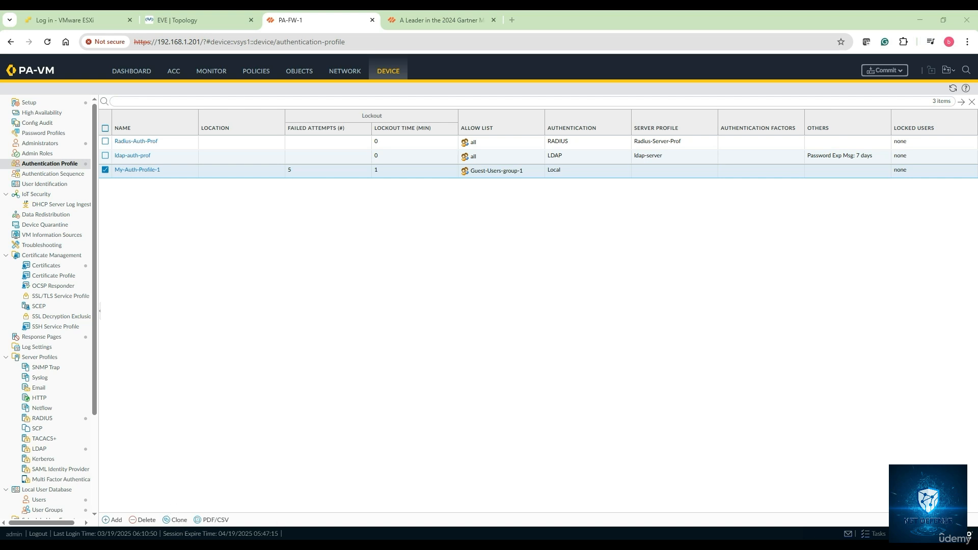
Step: Switch to notes.txt, add "2. Creating the Authentication profile for users and creating the authentication method" below item 1, and minimize the notes
left_click(264, 545)
left_click(310, 324)
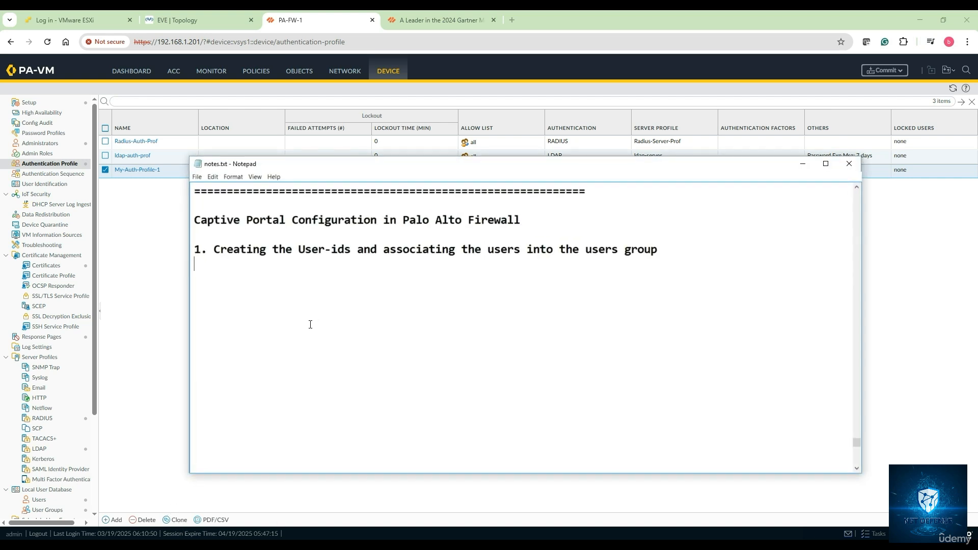
type("2.")
type("Creating the Authenti")
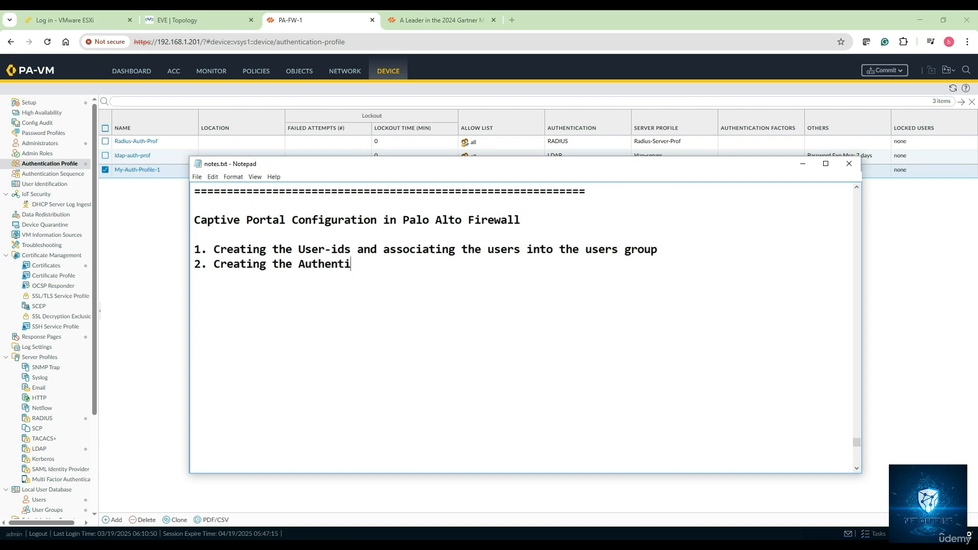
type("cation profile ")
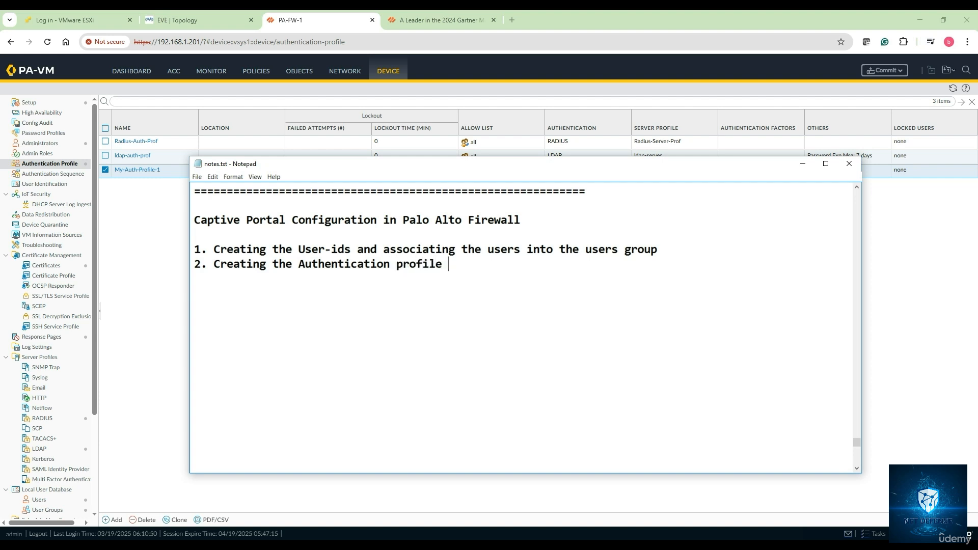
type("for users and")
type("creating t")
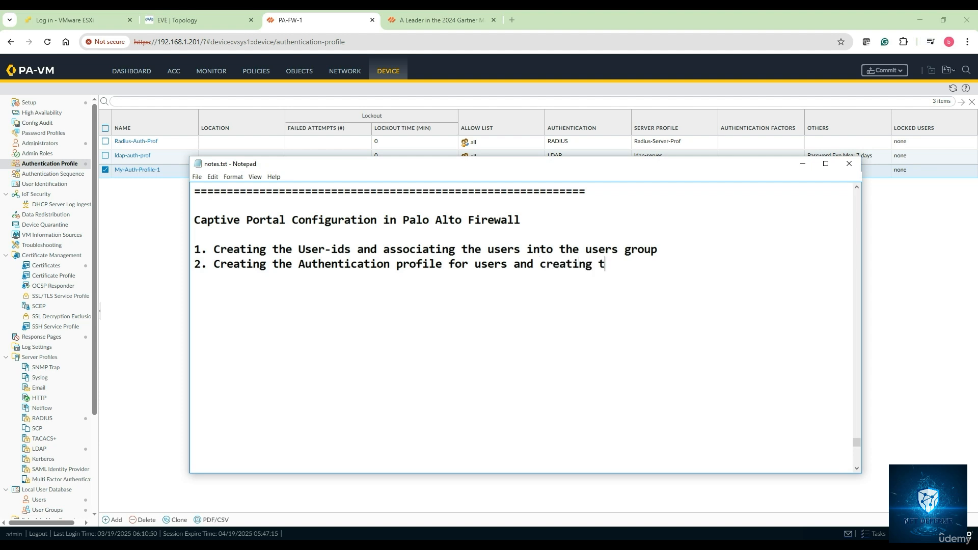
type("he authentication method")
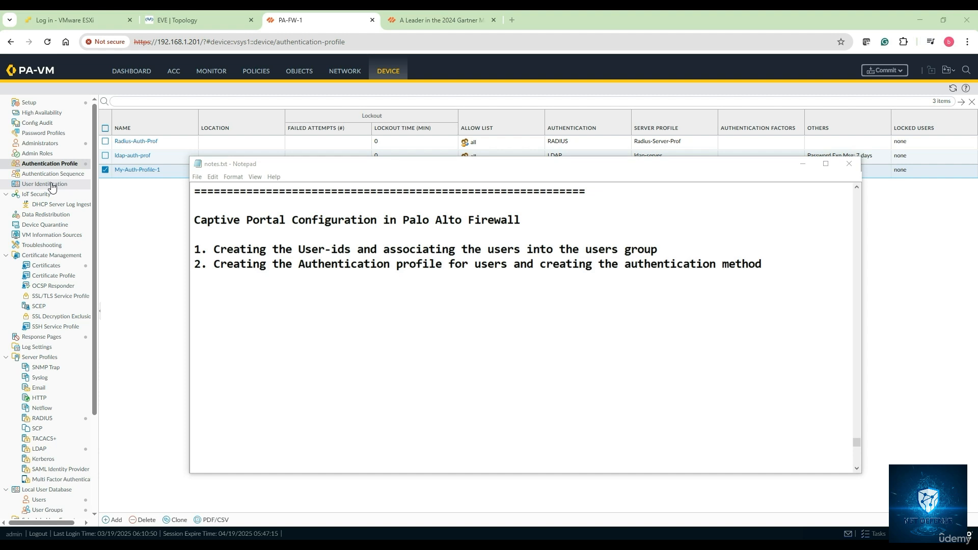
left_click(803, 163)
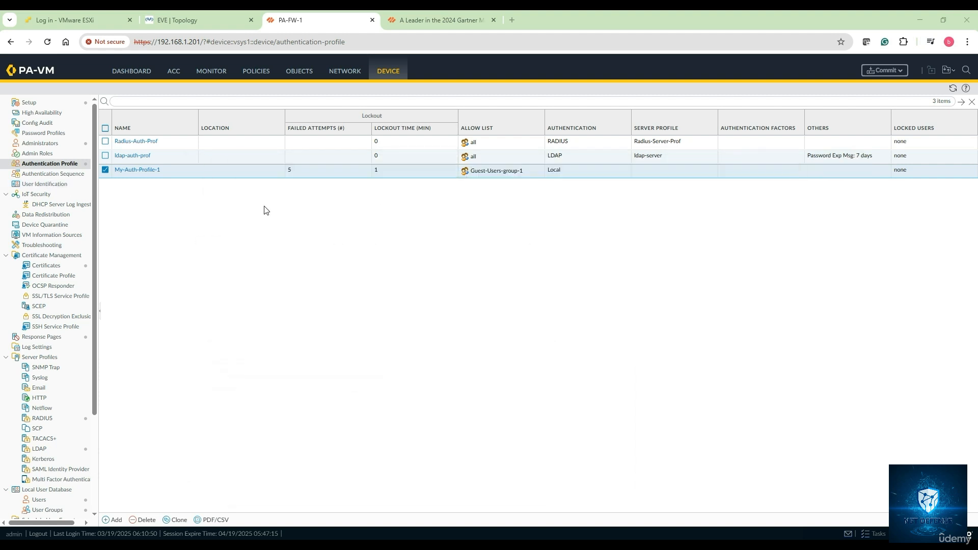
Step: Look through the User Identification settings for user mapping, connection security and trusted source address, ending at the Authentication Portal settings
left_click(53, 187)
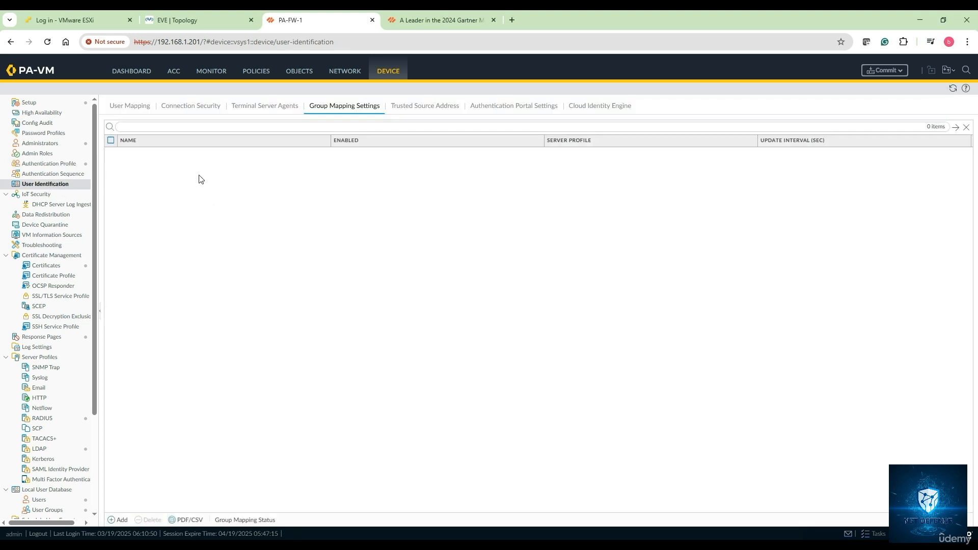
left_click(134, 109)
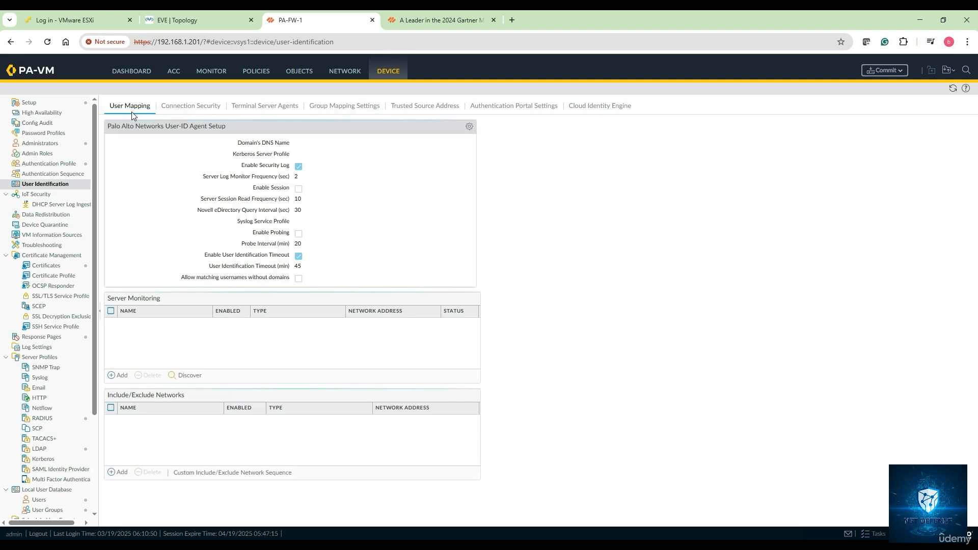
left_click(191, 109)
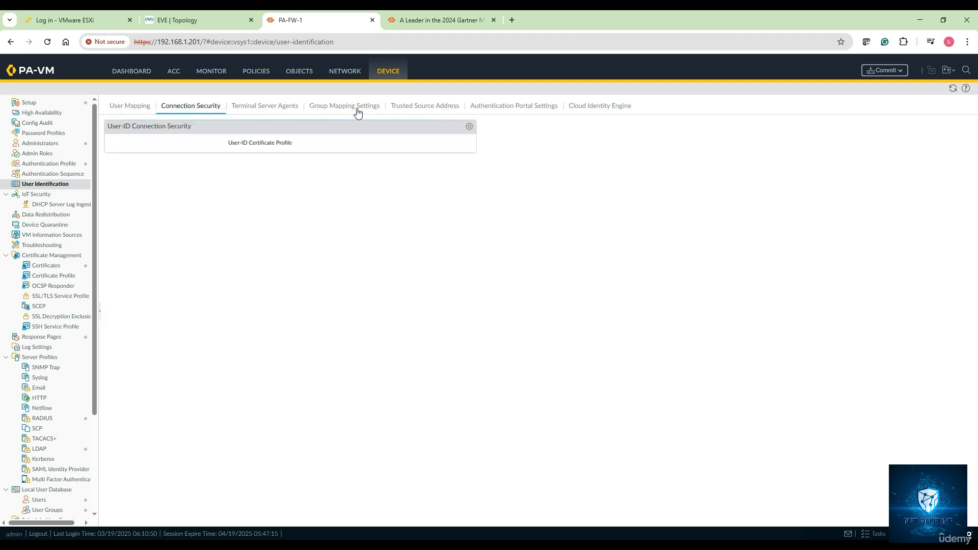
left_click(442, 113)
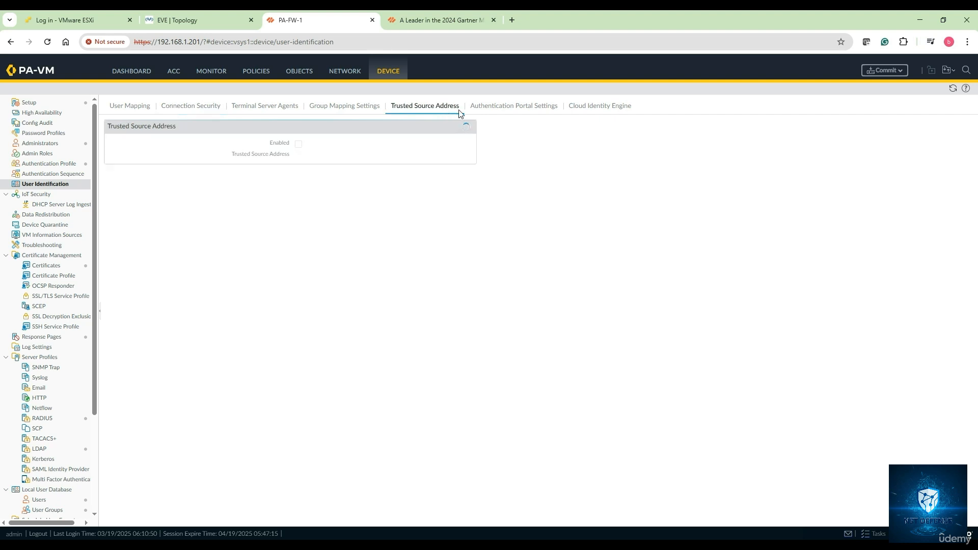
left_click(512, 107)
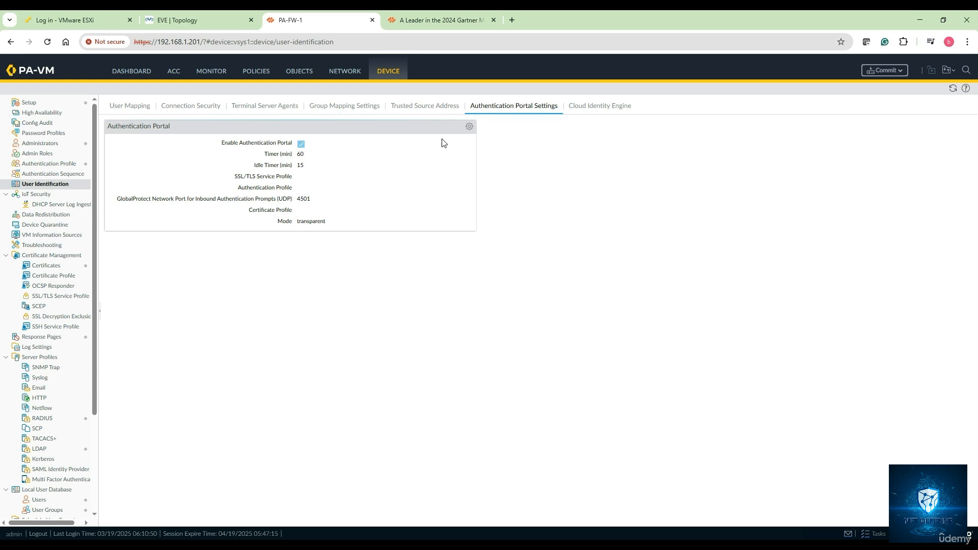
Step: Set the Authentication Portal's authentication profile to My-Auth-Profile-1, review the SSL/TLS and certificate profile options, and save the settings
left_click(469, 127)
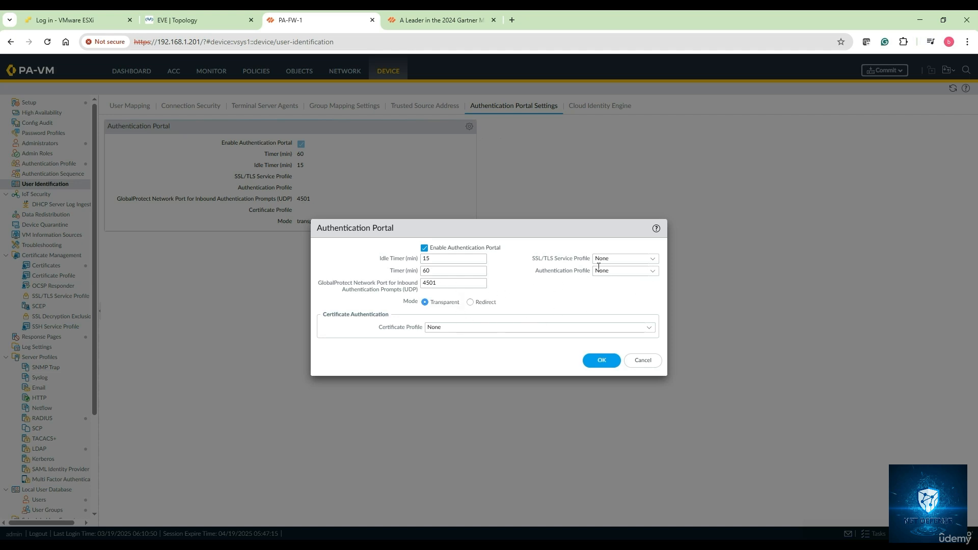
left_click(654, 260)
left_click(654, 260)
left_click(651, 274)
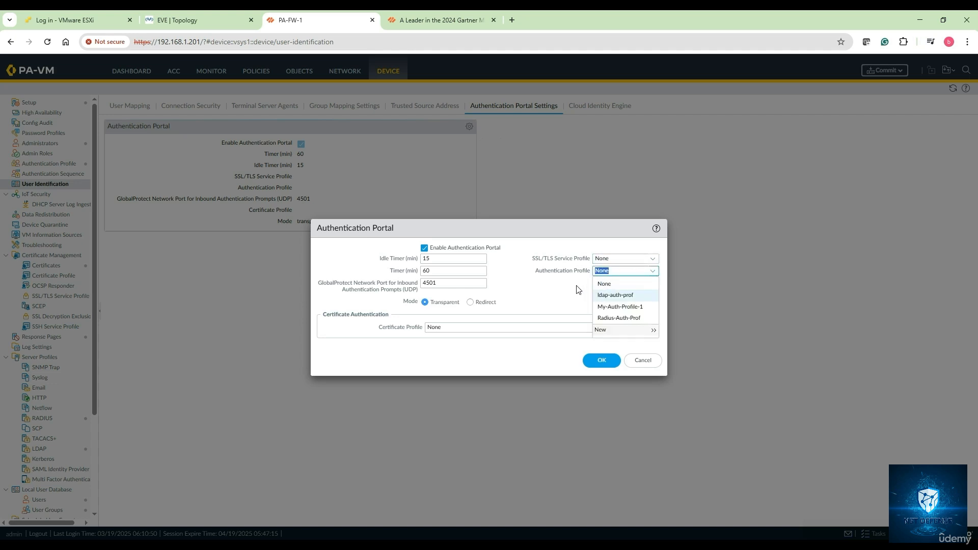
left_click(606, 306)
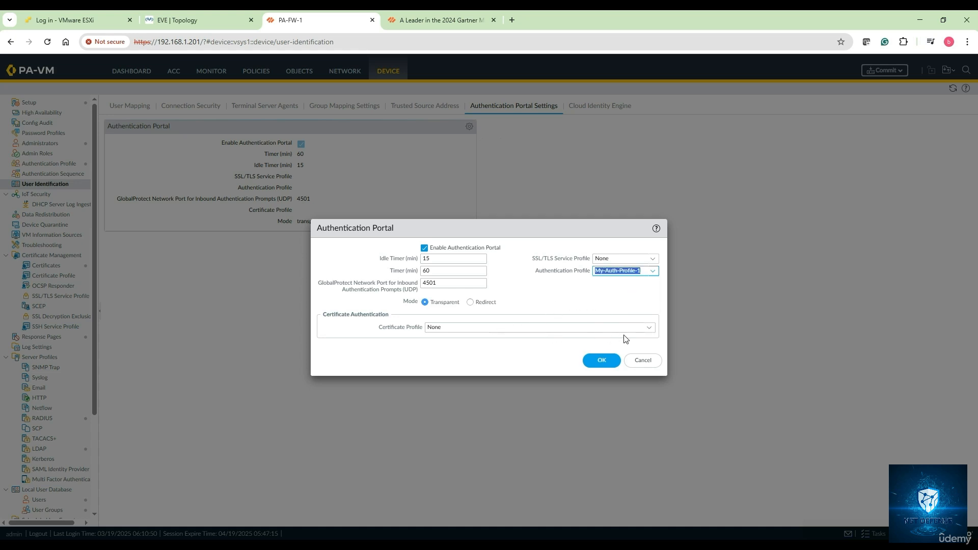
left_click(650, 329)
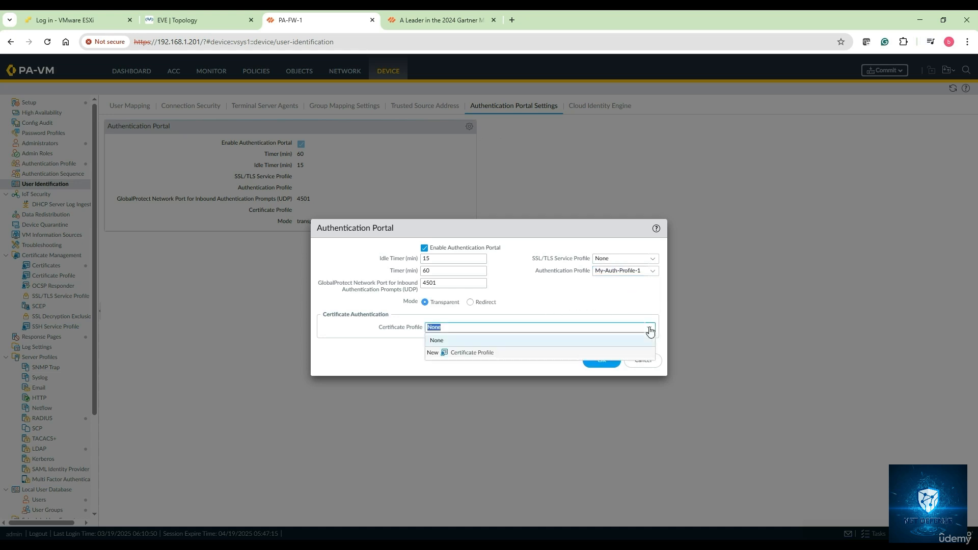
left_click(586, 303)
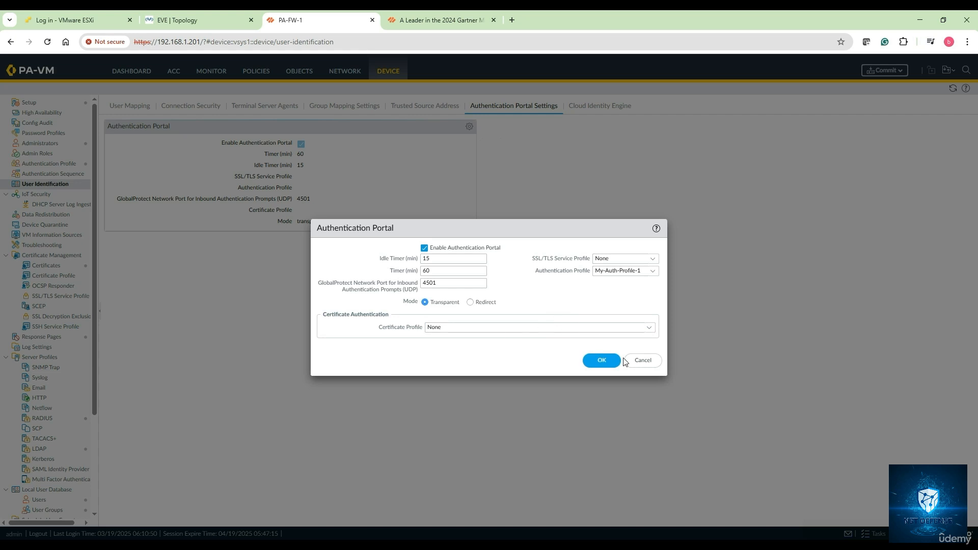
left_click(601, 361)
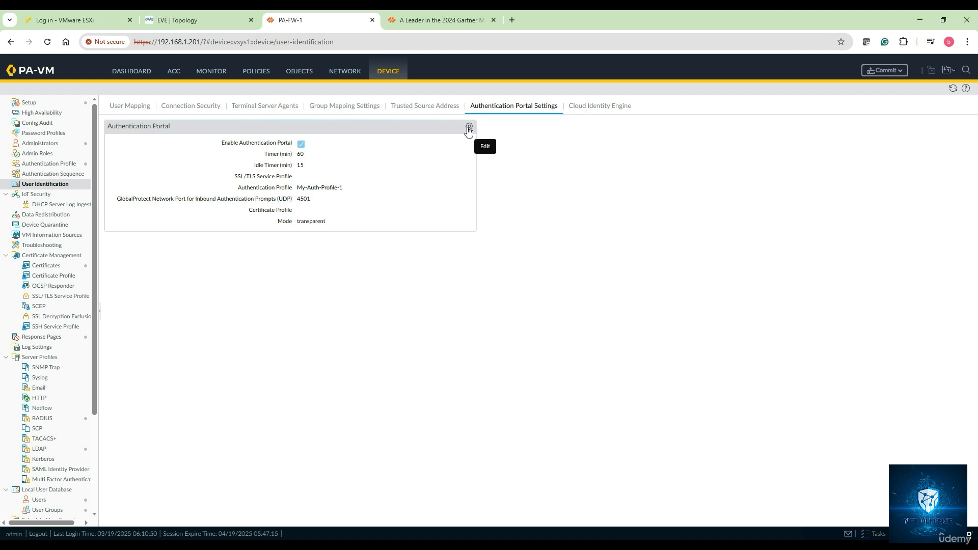
Step: Switch the Authentication Portal to Redirect mode, check the EVE topology for the firewall's inside address, set the redirect host to 10.1.1.201 and save
left_click(468, 130)
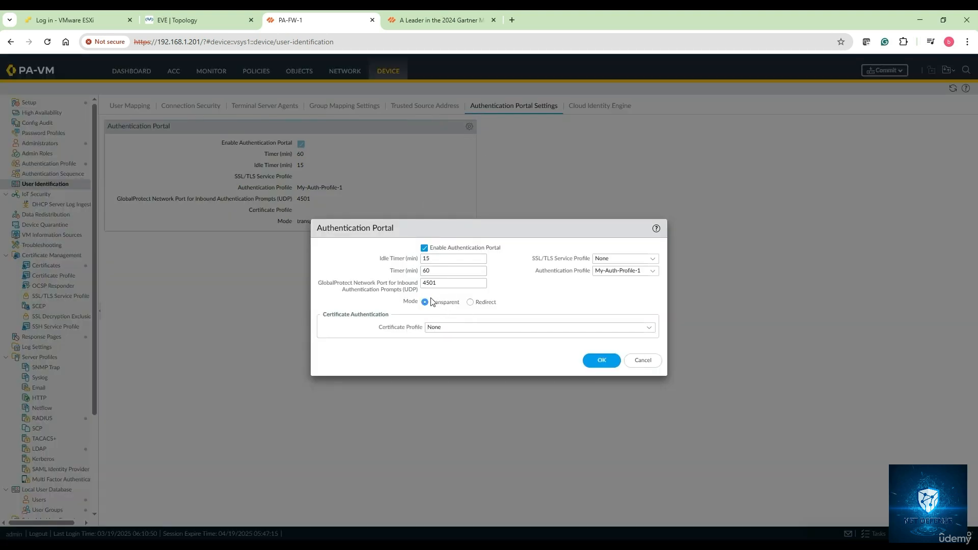
left_click(470, 304)
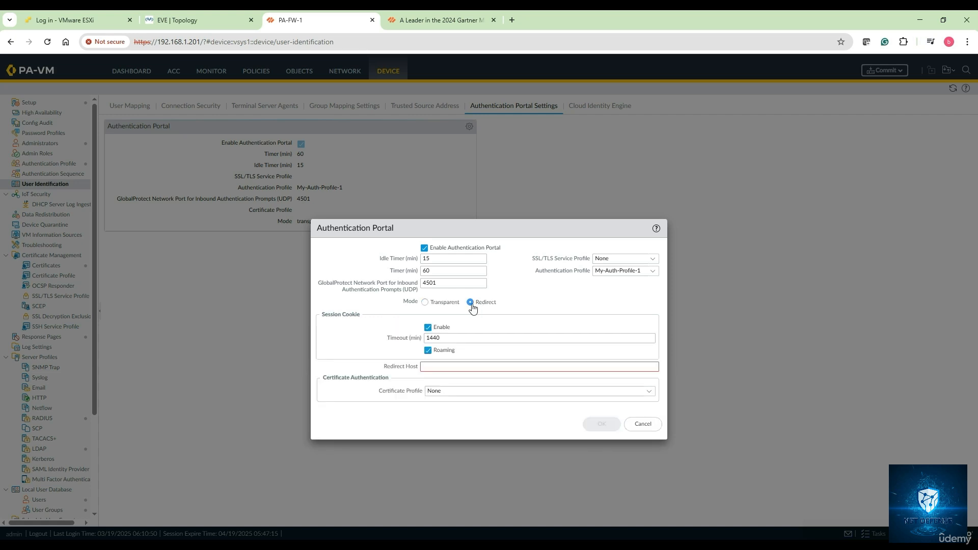
left_click(194, 20)
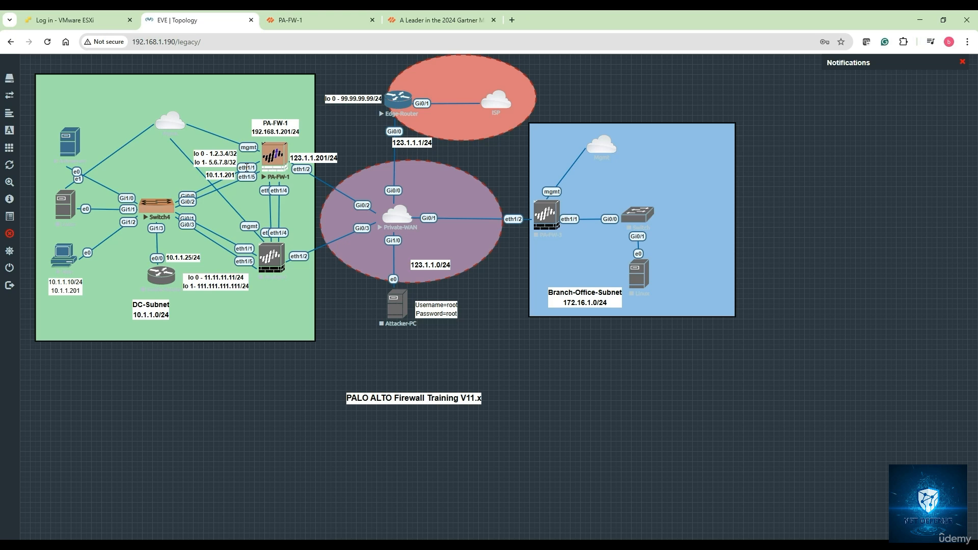
left_click(303, 29)
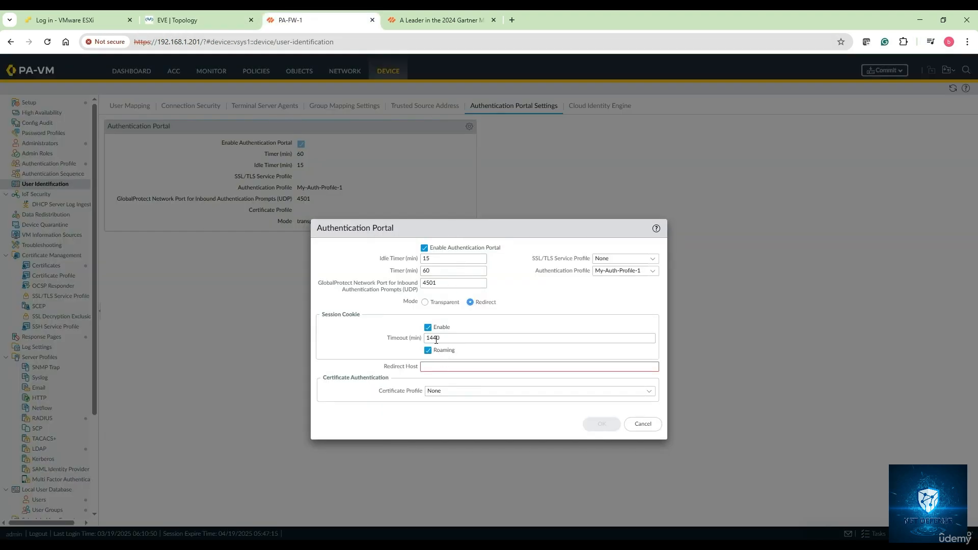
left_click(443, 364)
left_click(442, 366)
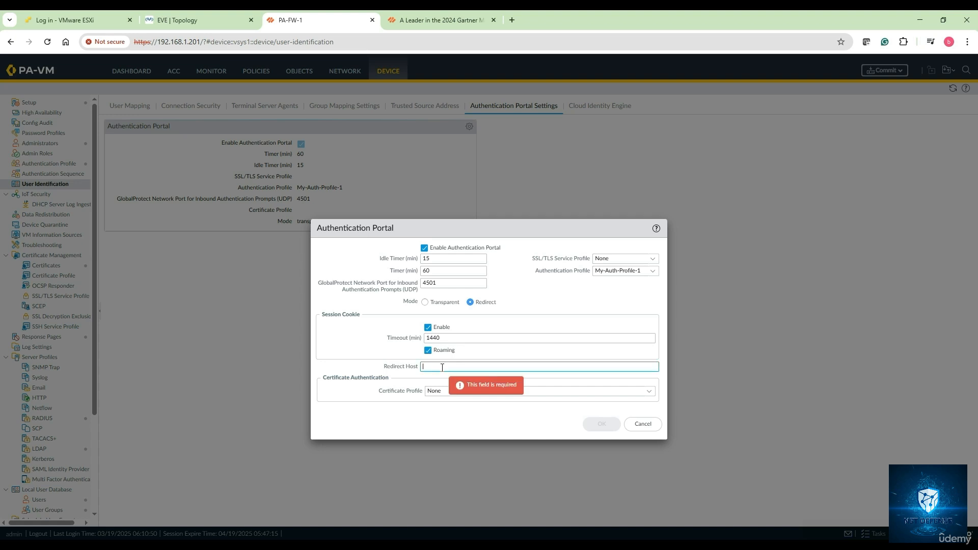
type("10.1")
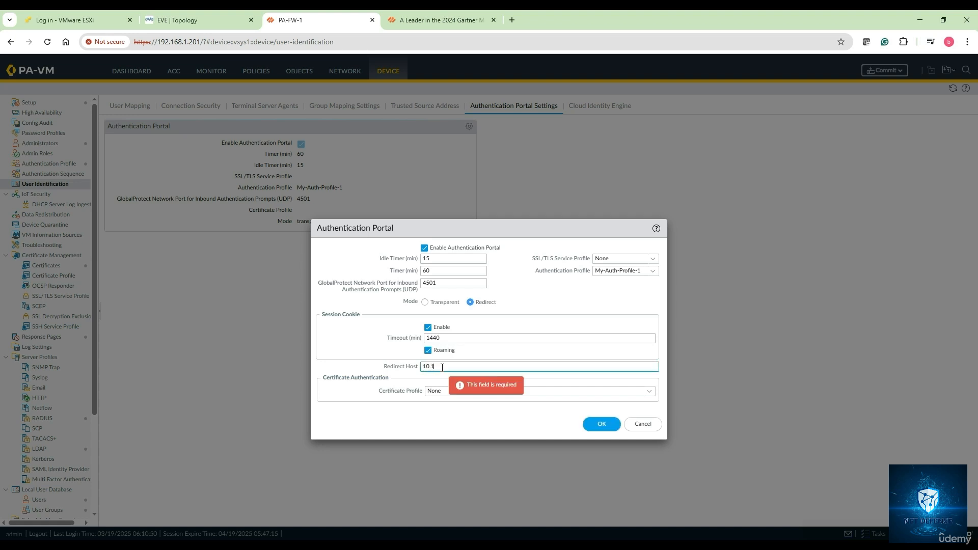
type(".1.201")
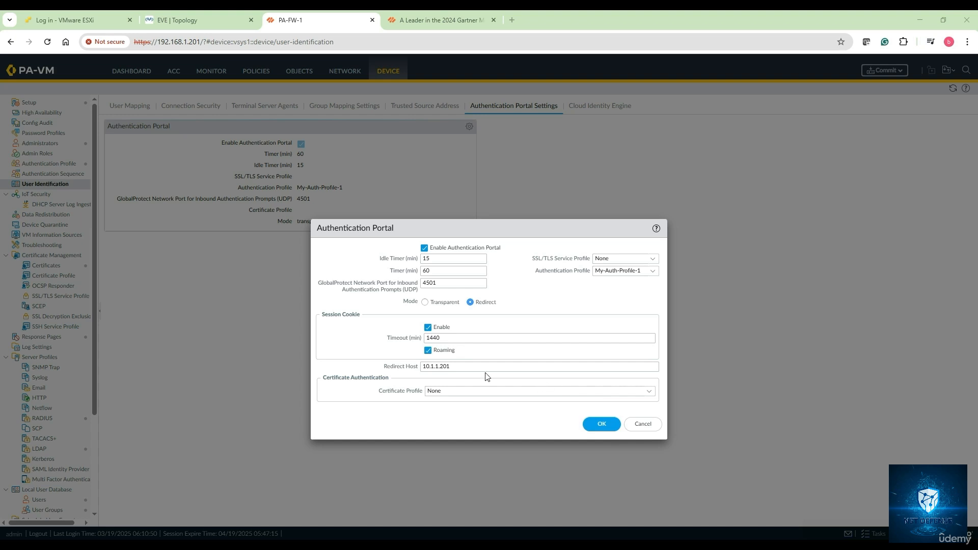
left_click(602, 423)
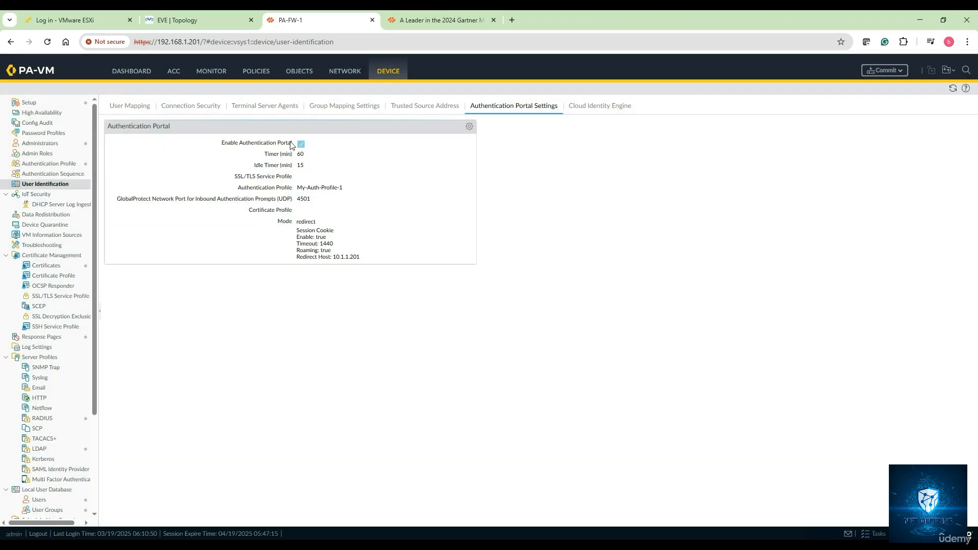
Step: Check which management profile ethernet1/1 uses in its advanced settings and confirm the interface dialog
left_click(342, 72)
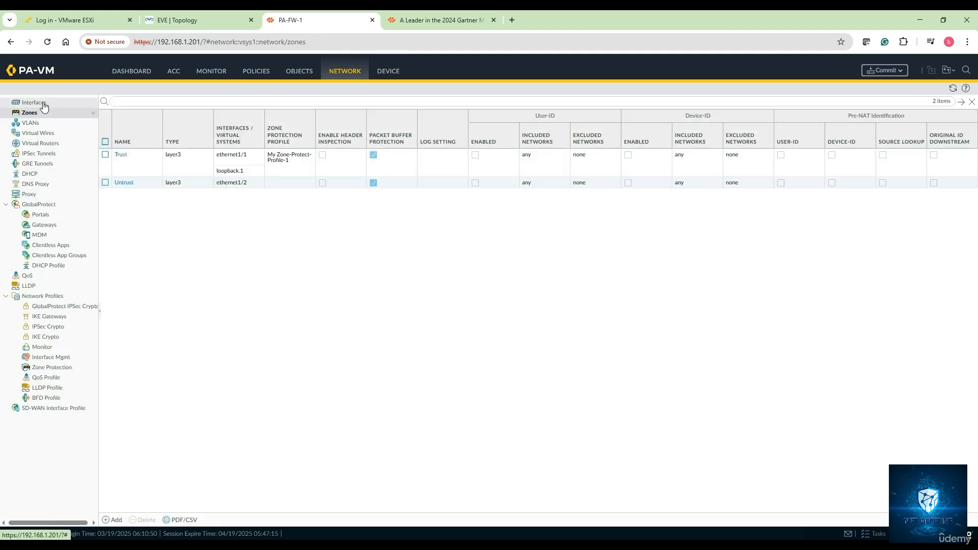
left_click(41, 103)
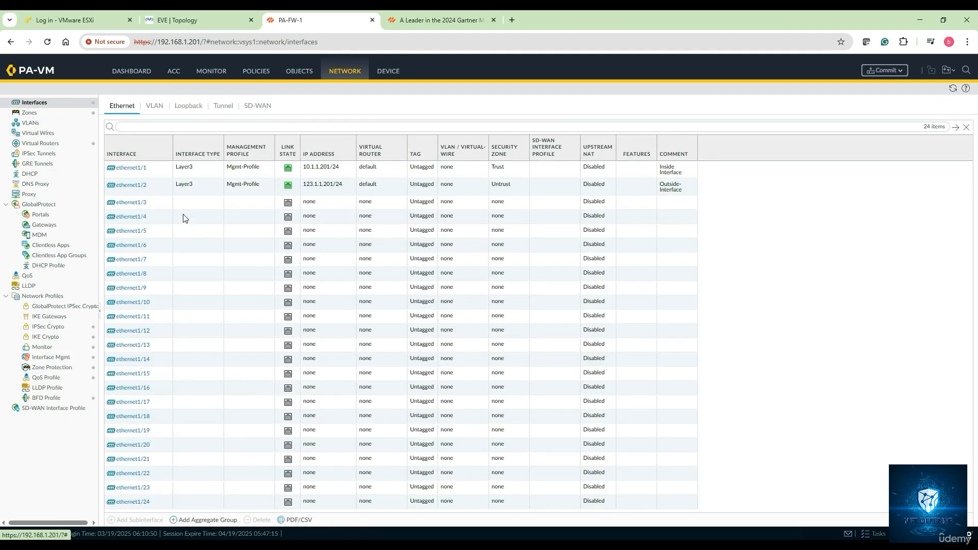
left_click(140, 171)
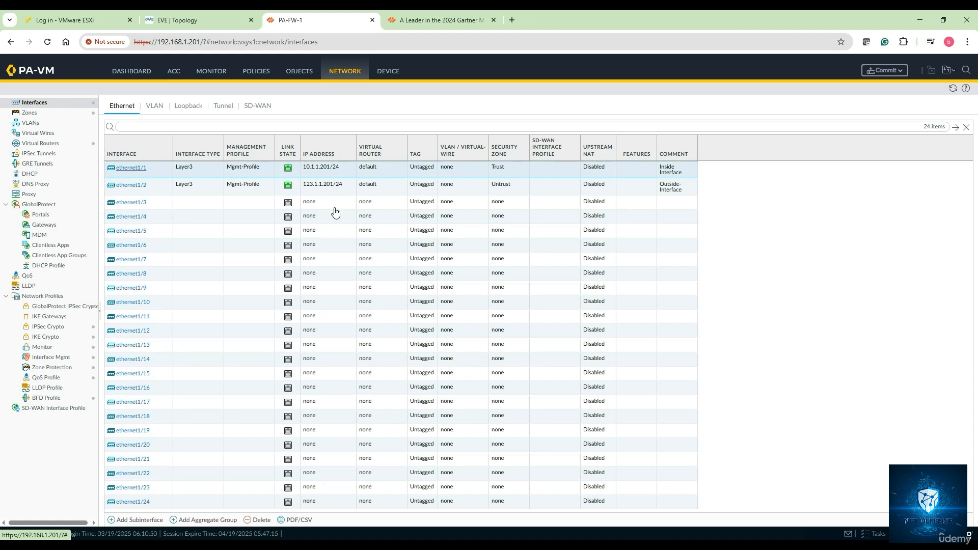
left_click(135, 168)
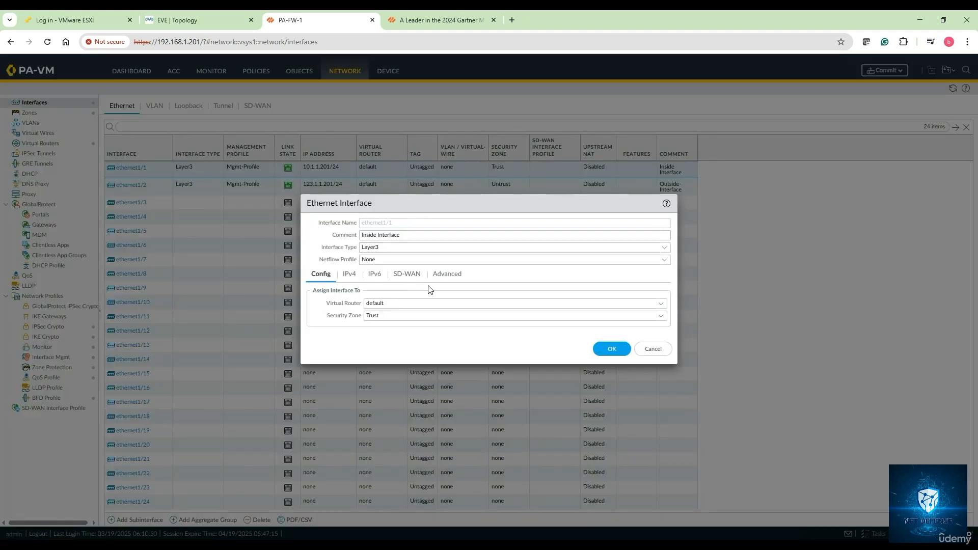
left_click(452, 278)
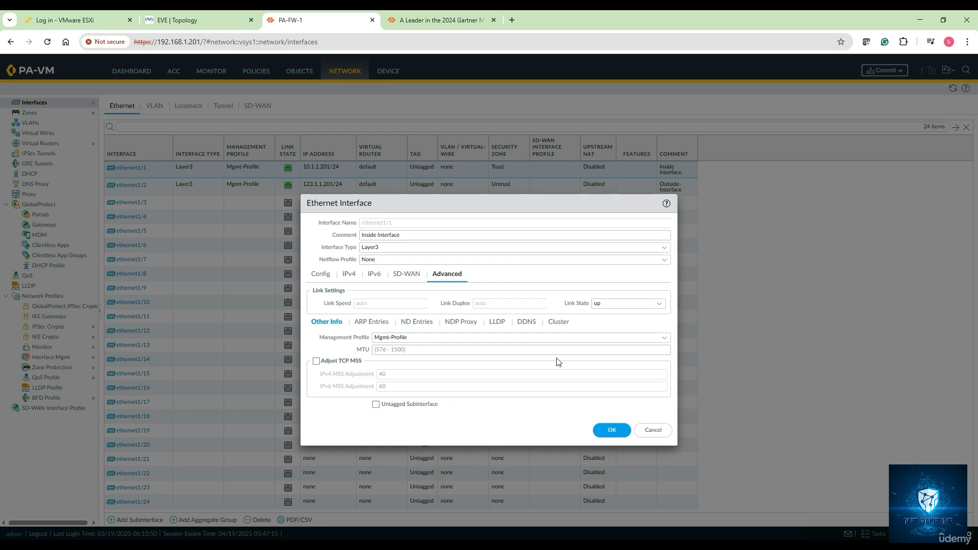
left_click(611, 429)
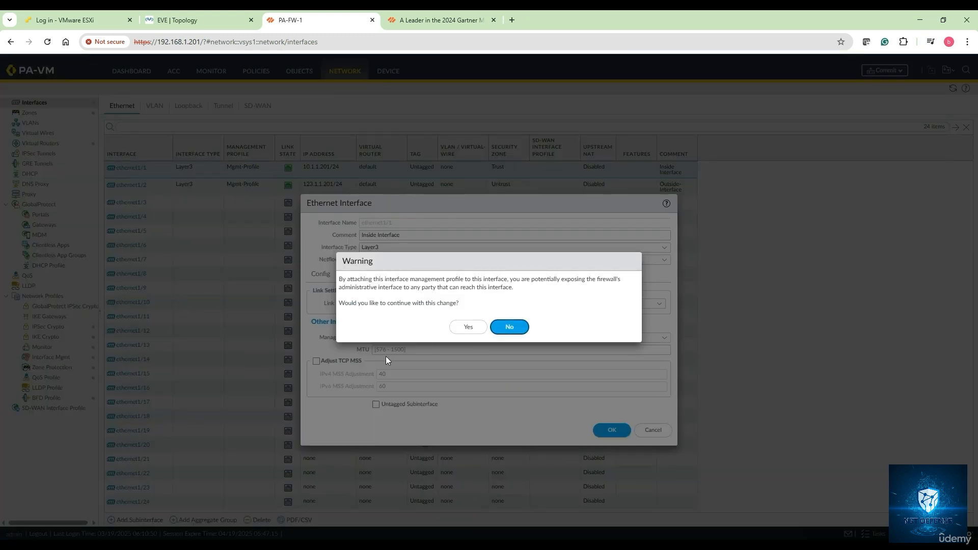
left_click(462, 327)
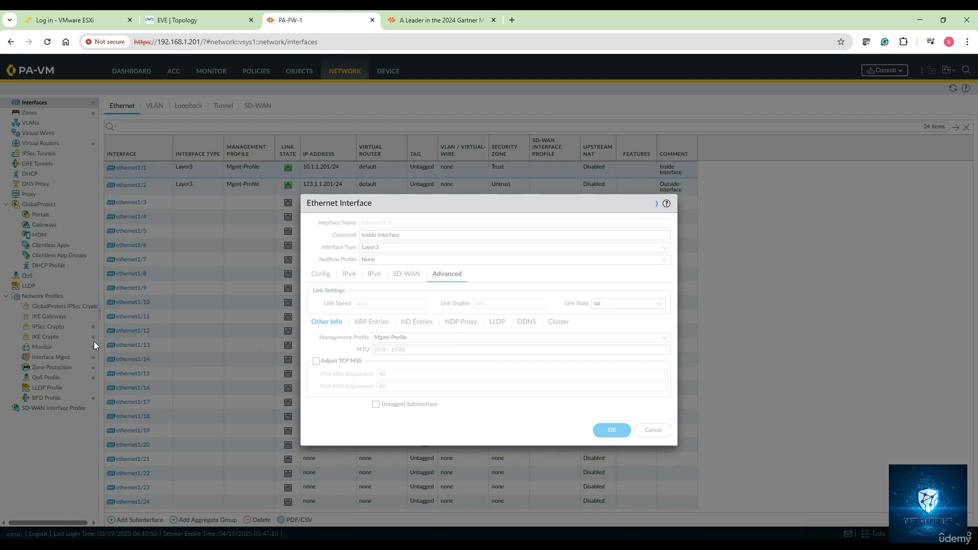
left_click(606, 432)
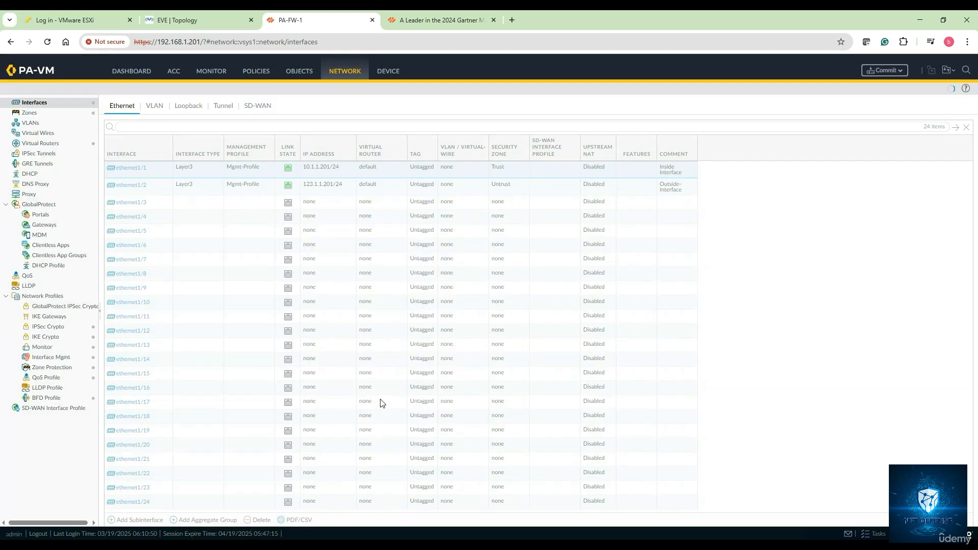
Step: Enable Response Pages and User-ID in the Mgmt-Profile interface management profile and save it
left_click(51, 358)
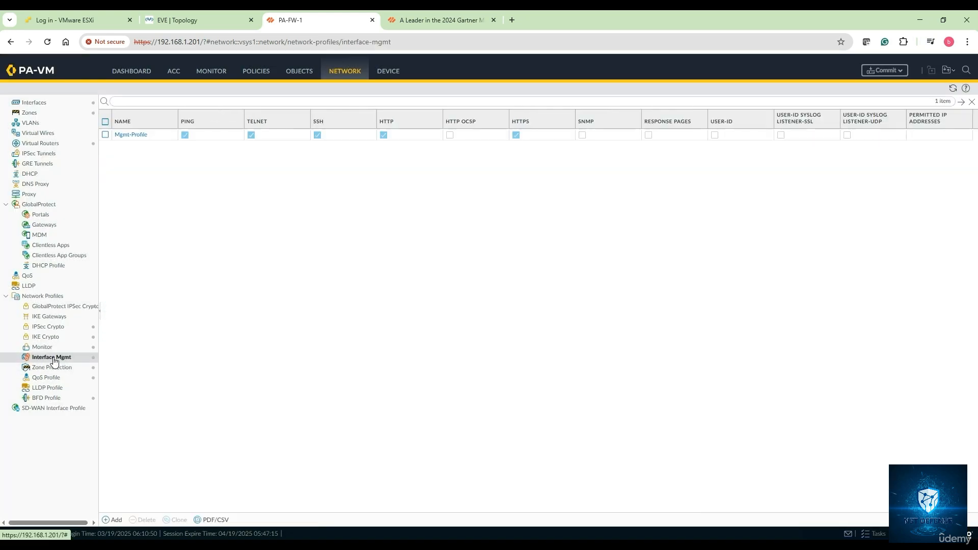
left_click(139, 135)
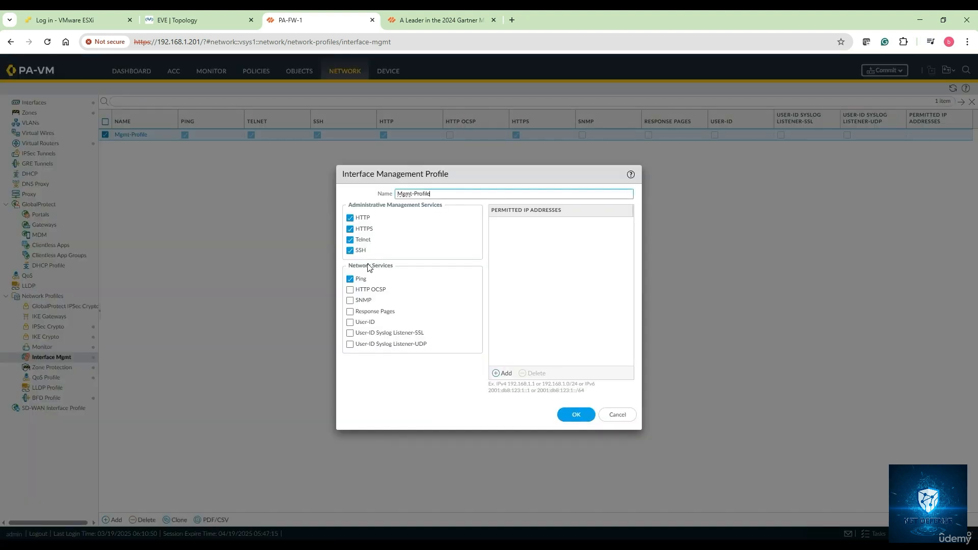
left_click(350, 312)
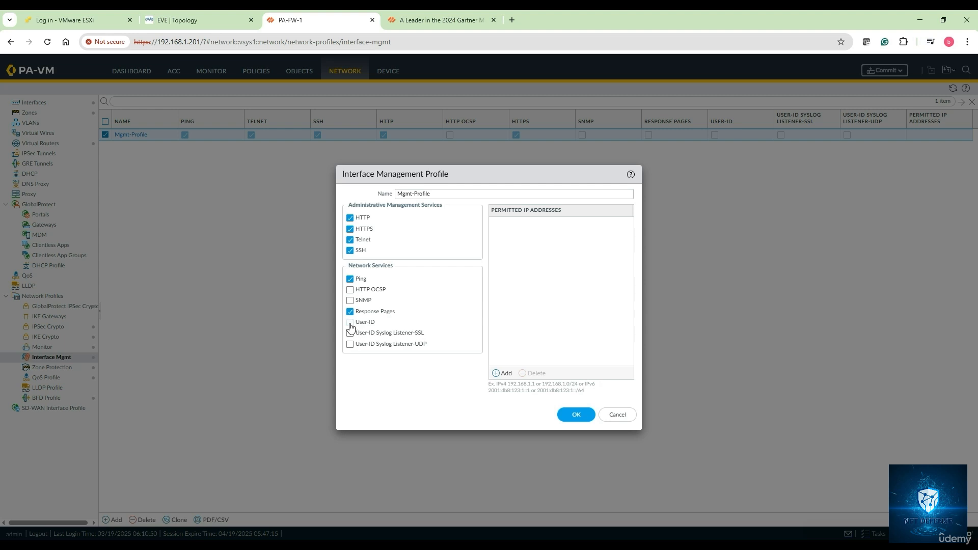
left_click(350, 323)
left_click(572, 414)
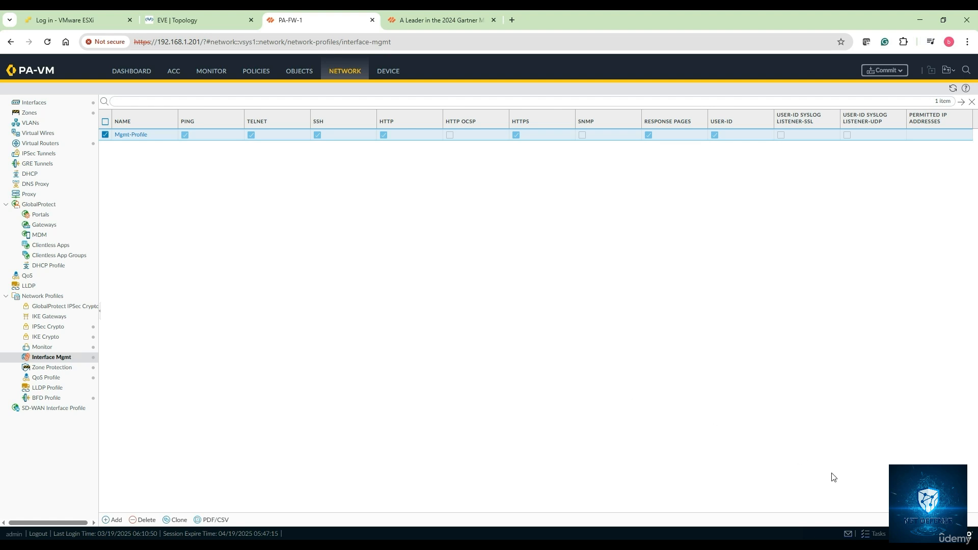
Step: Switch to notes.txt in Notepad and add the line "3. Create the Captive portal settings - user identification"
left_click(917, 544)
key("alt+Tab")
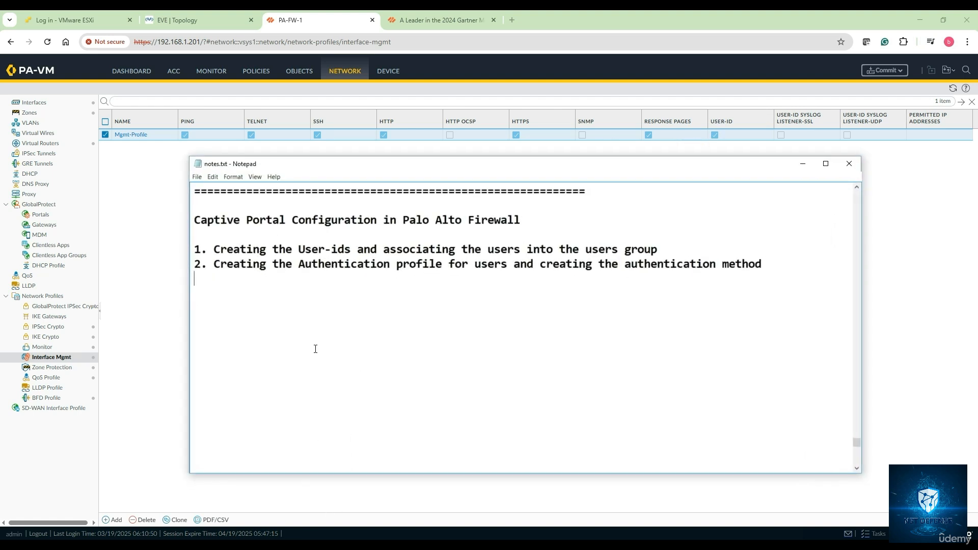
type("3. Configure the")
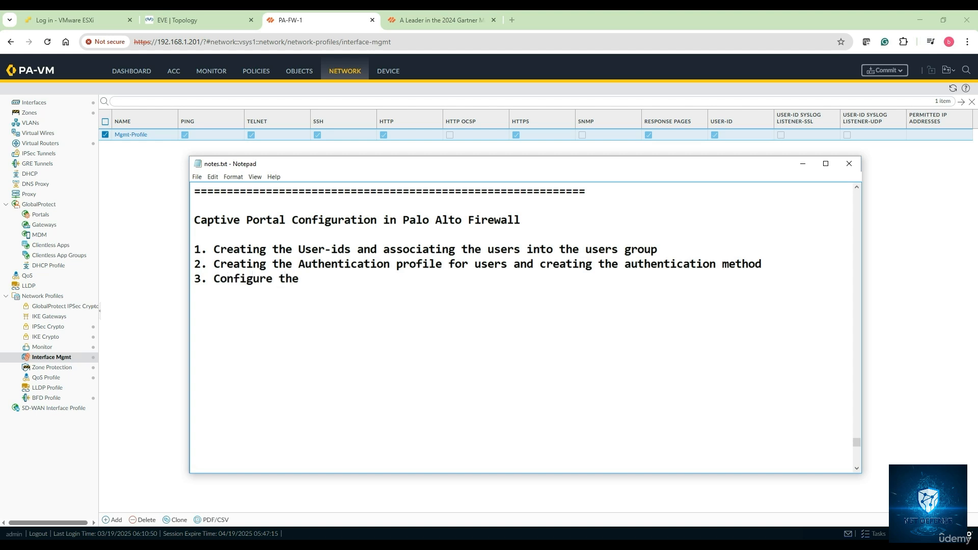
key("BackSpace")
key("BackSpace")
key("BackSpace")
key("BackSpace")
key("BackSpace")
key("BackSpace")
key("BackSpace")
key("BackSpace")
key("BackSpace")
key("BackSpace")
key("BackSpace")
key("BackSpace")
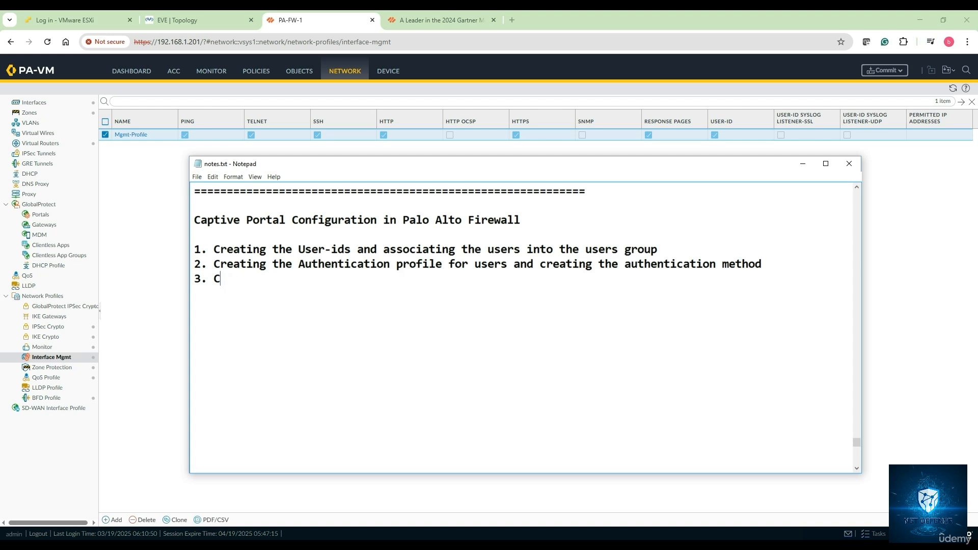
type("reate the Captiv")
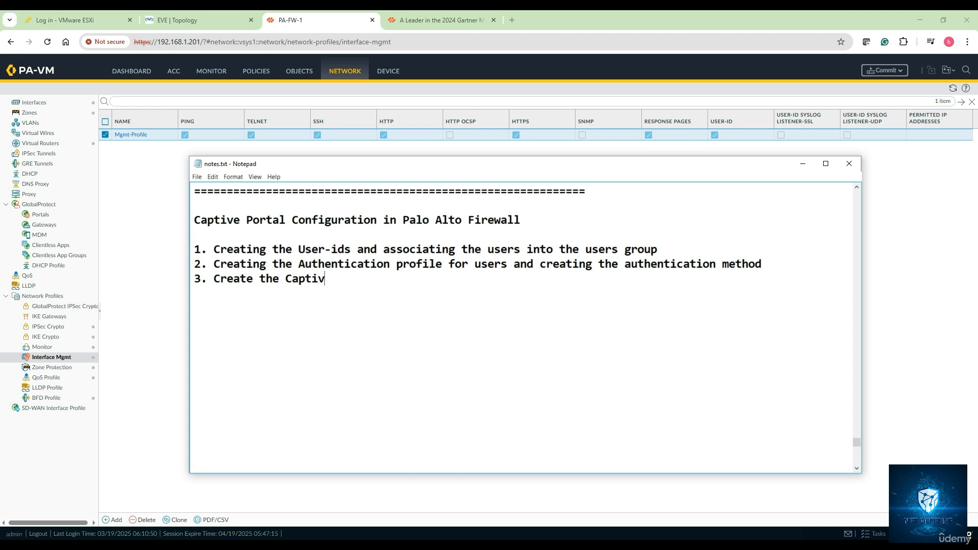
type("e portal settings ")
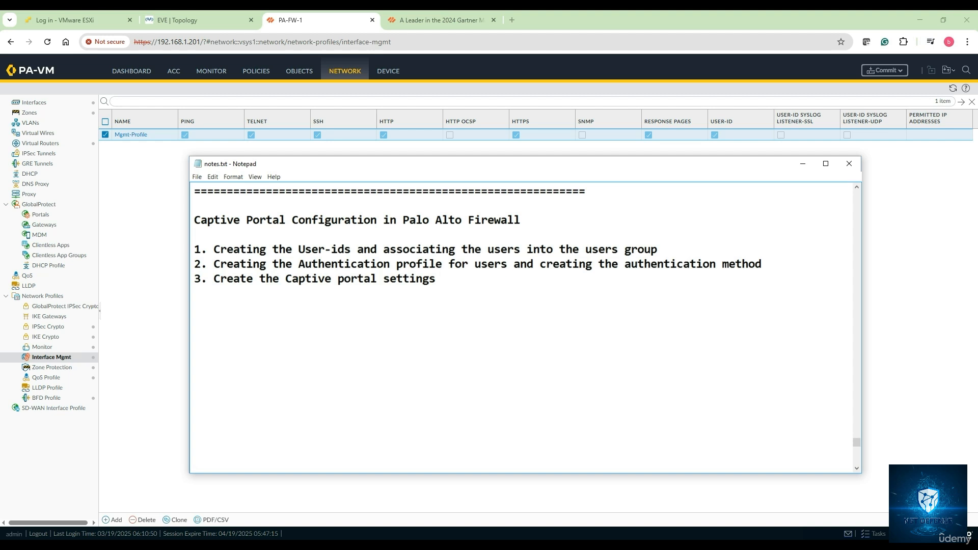
type("u")
key("BackSpace")
type("- userd")
key("BackSpace")
key("BackSpace")
type("identification")
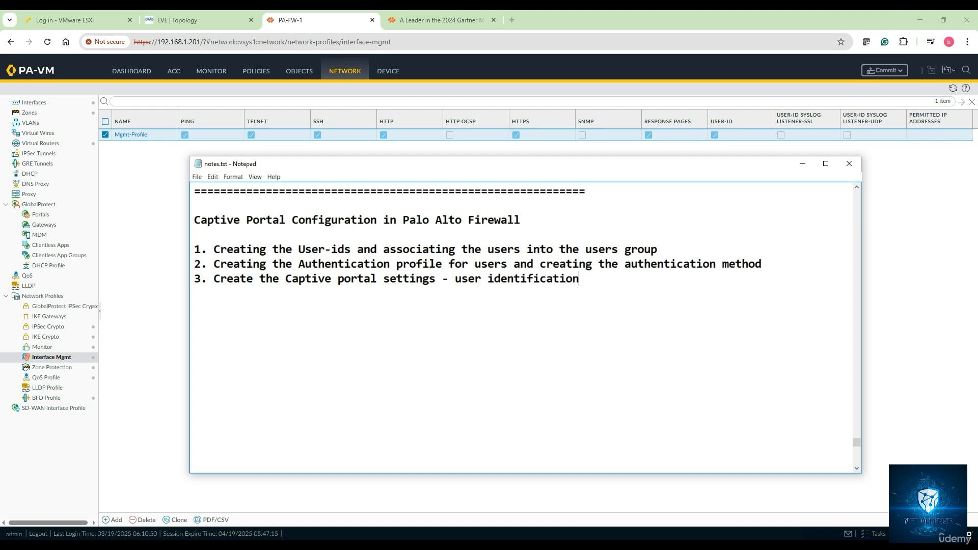
Step: Add the line "4. create the management profile to activate the User-ID and Response Page" to notes.txt and put the notes away
key("Return")
type("4. ")
type("C")
type("reate the ")
type("mana")
type("ge")
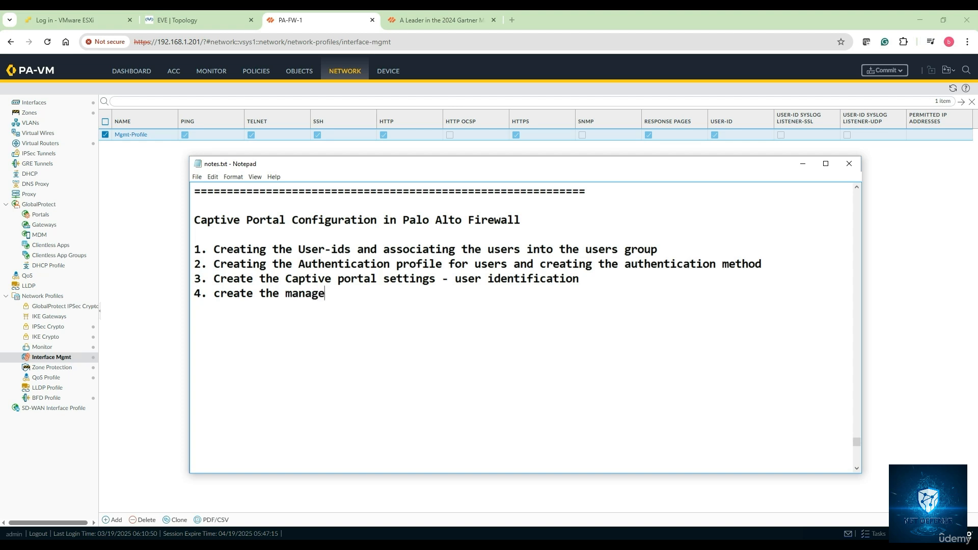
type("ment profile to ")
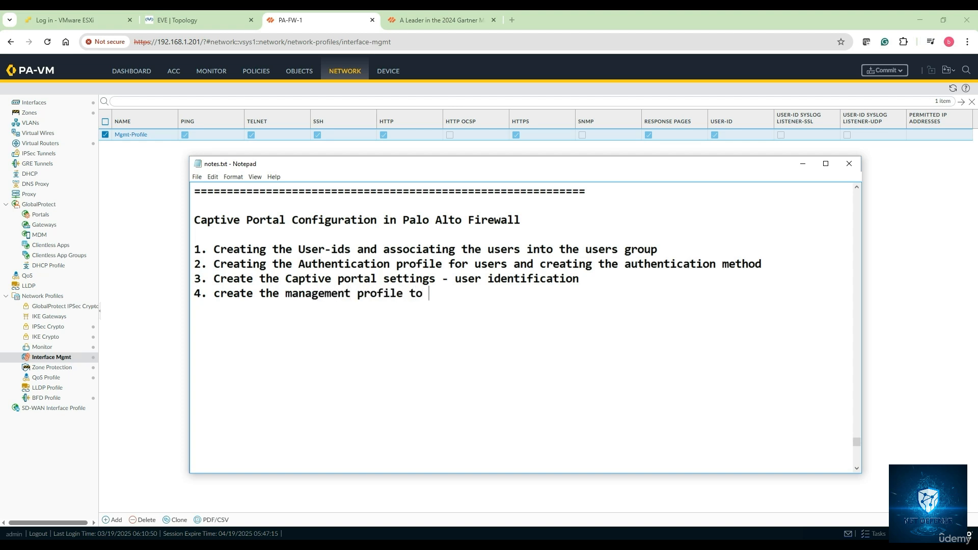
type("activate the User-")
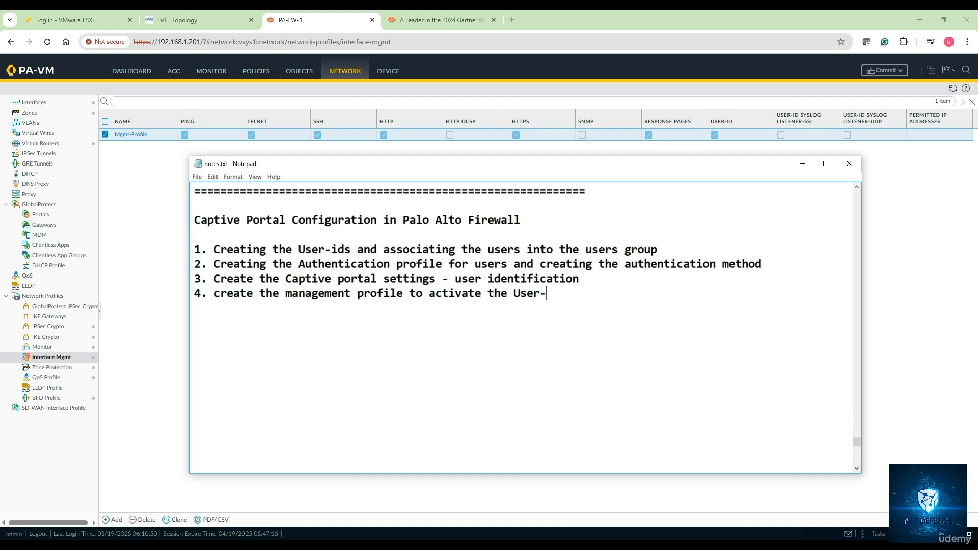
type("ID and Response Pa")
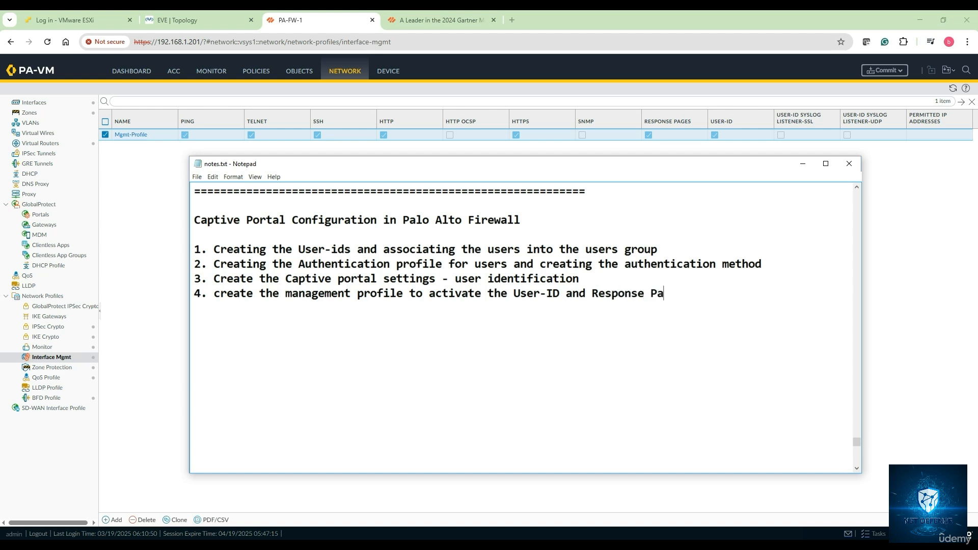
type("ge")
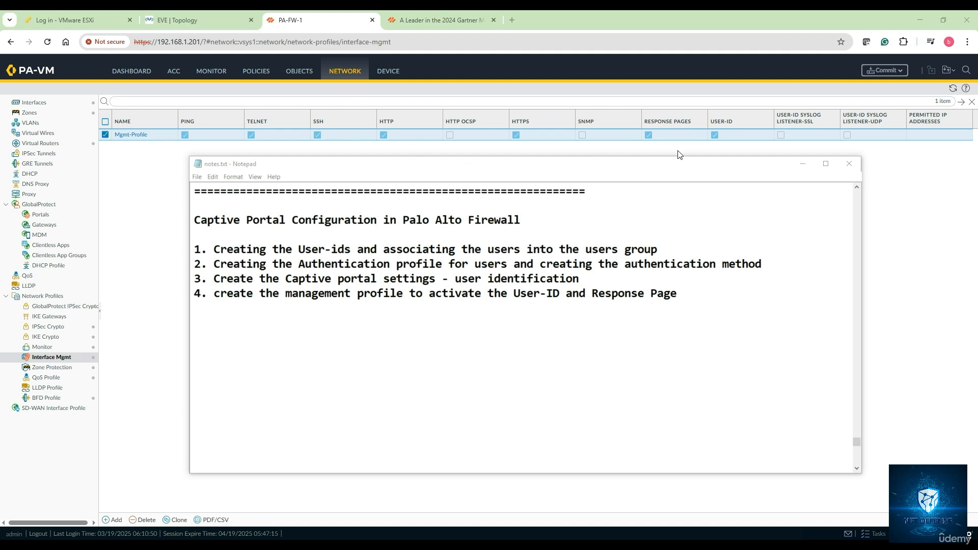
left_click(802, 166)
Step: Enable User Identification and Device Identification on the firewall's Trust zone and save the zone
left_click(202, 15)
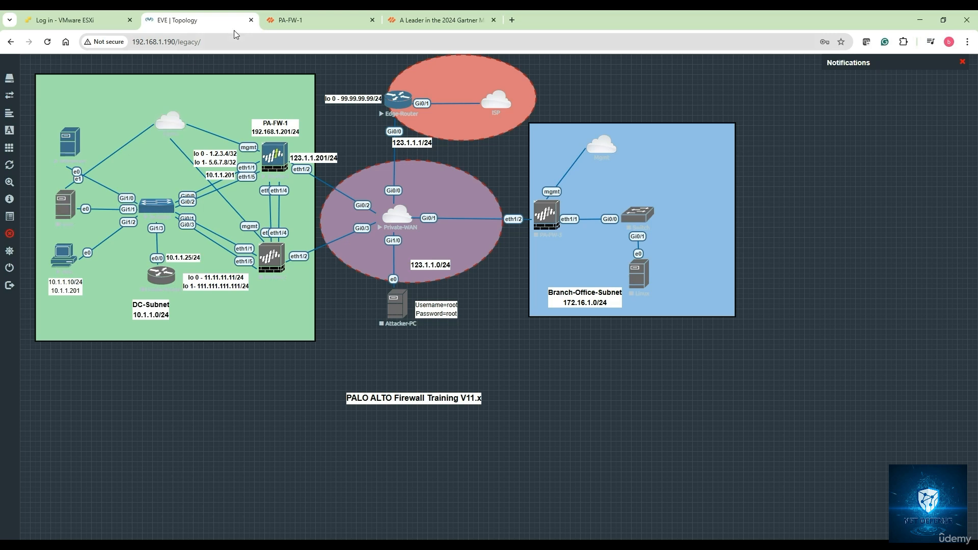
left_click(312, 28)
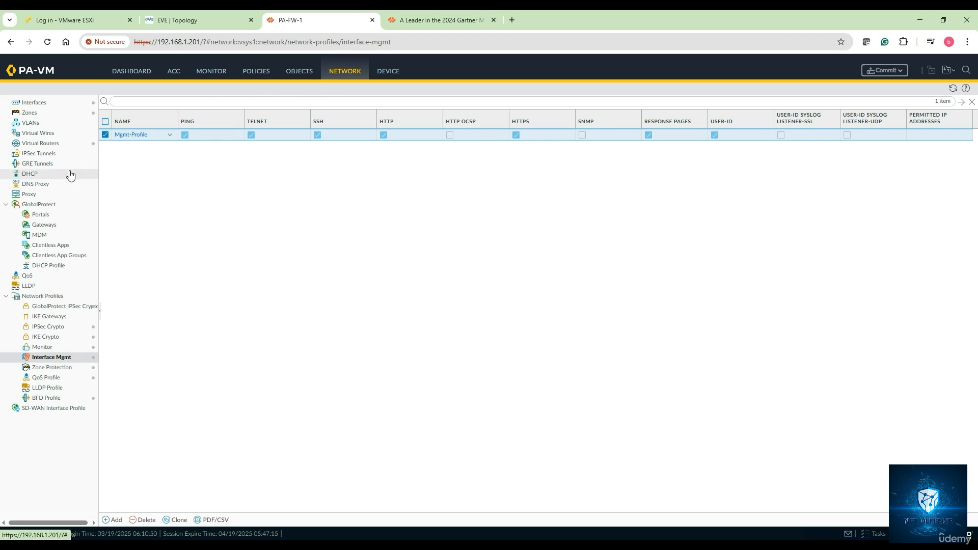
left_click(40, 113)
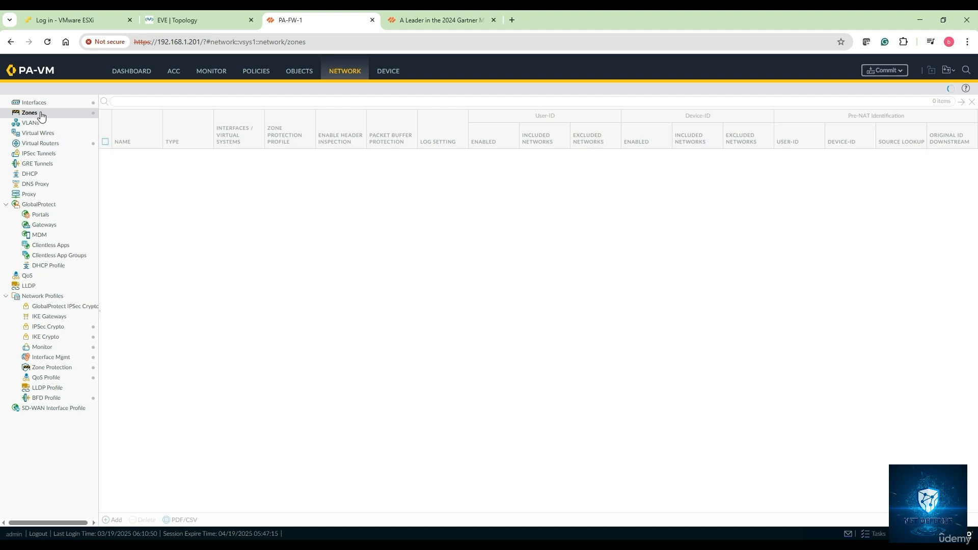
left_click(123, 159)
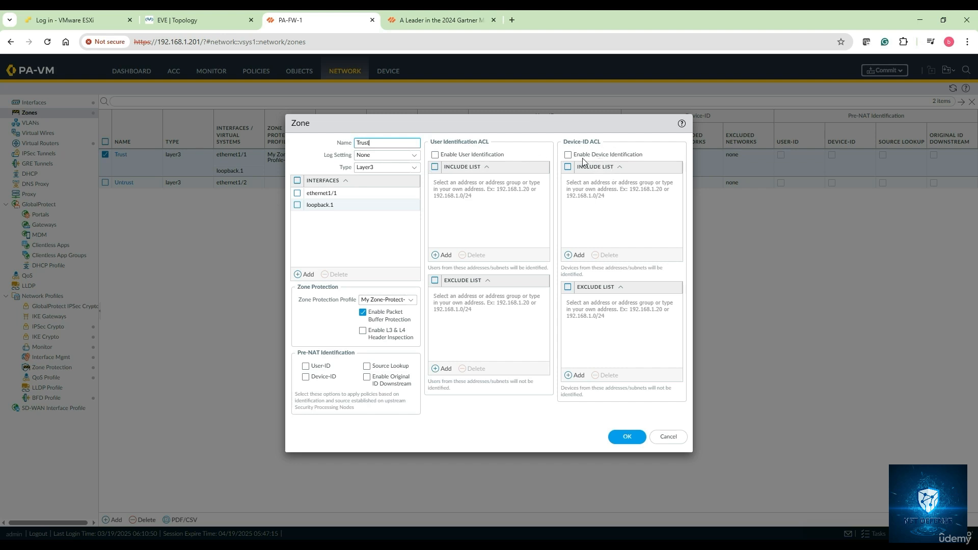
left_click(435, 154)
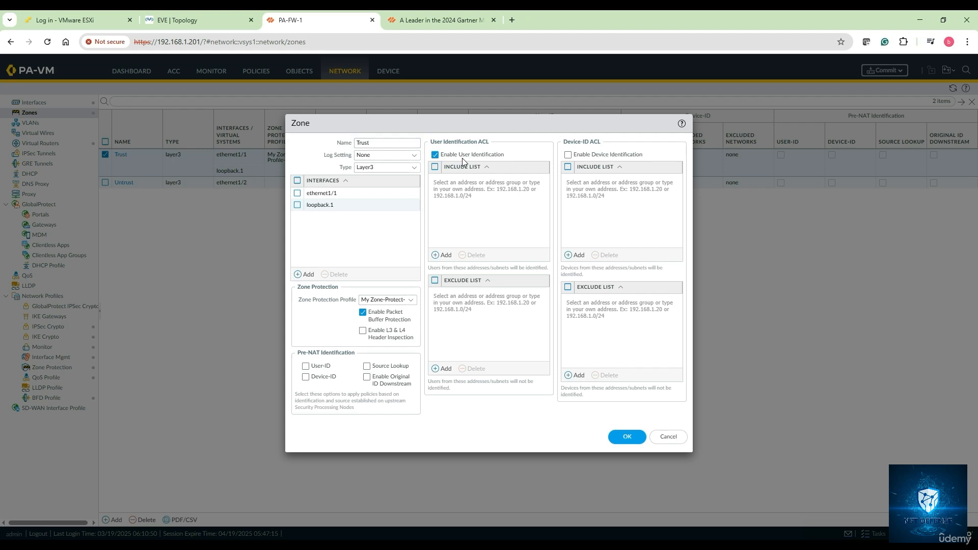
left_click(569, 156)
left_click(617, 432)
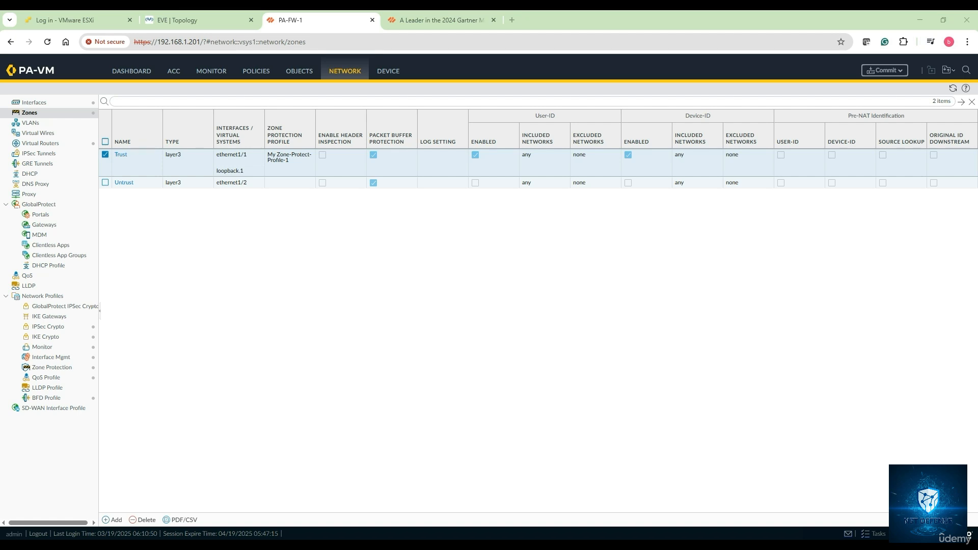
Step: Add the line "5. Enabling the User-ID and activating in the source Trust Zone" to notes.txt and put the notes away
left_click(229, 544)
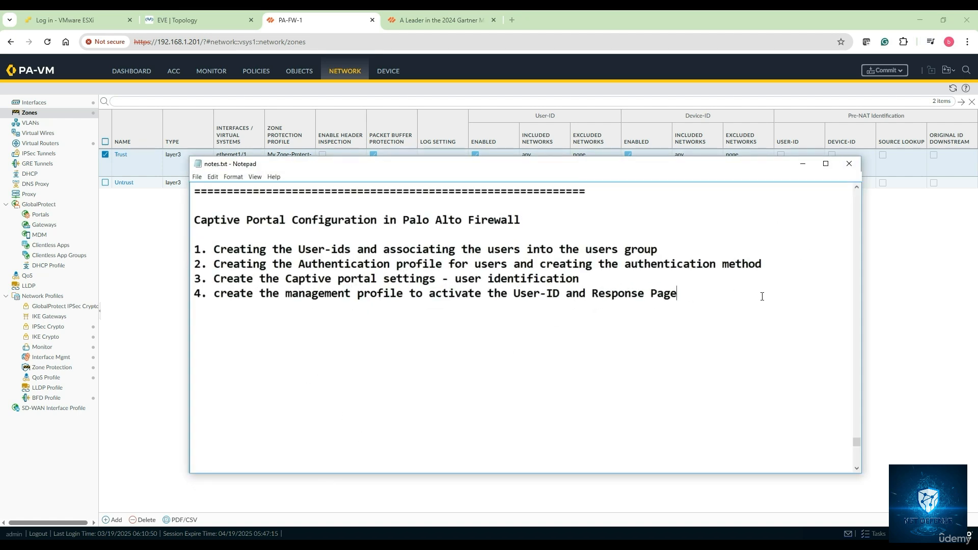
key("Return")
type("5. Enabling the ")
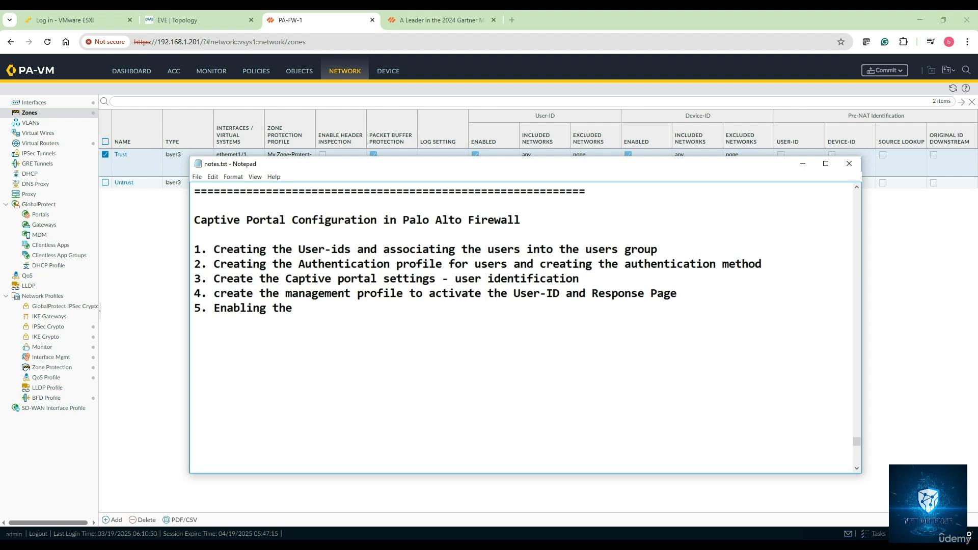
type("User-ID and acrti")
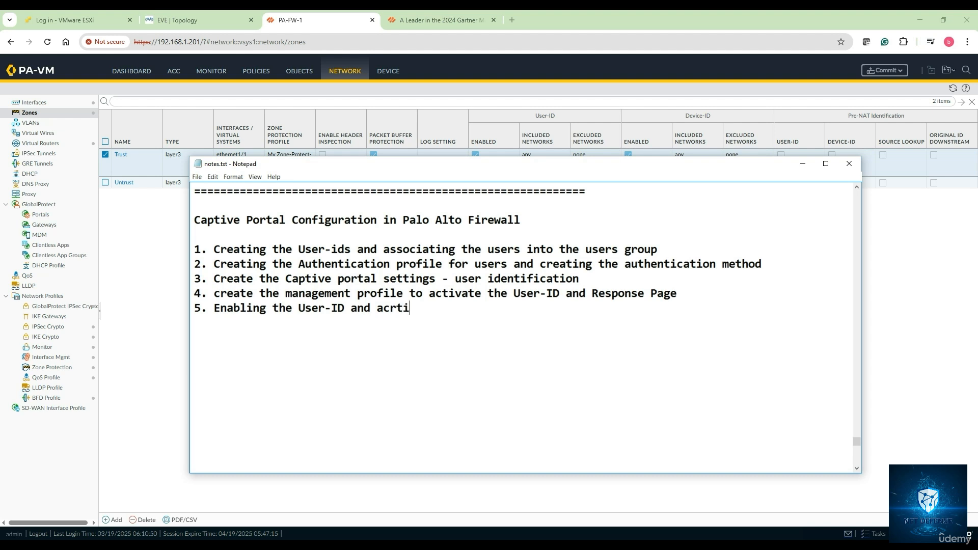
key("BackSpace")
key("BackSpace")
key("BackSpace")
type("tivating in the sou")
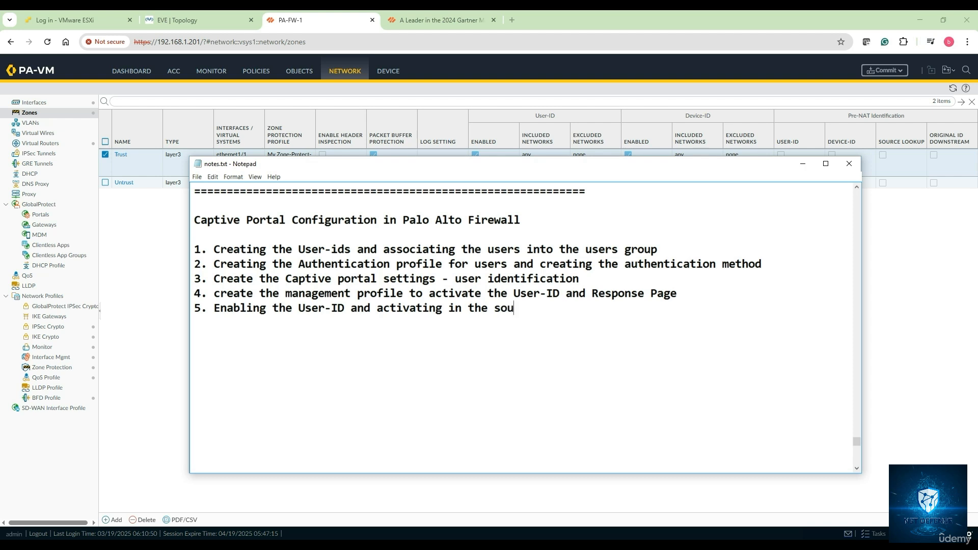
type("rce Trust Zone")
key("Return")
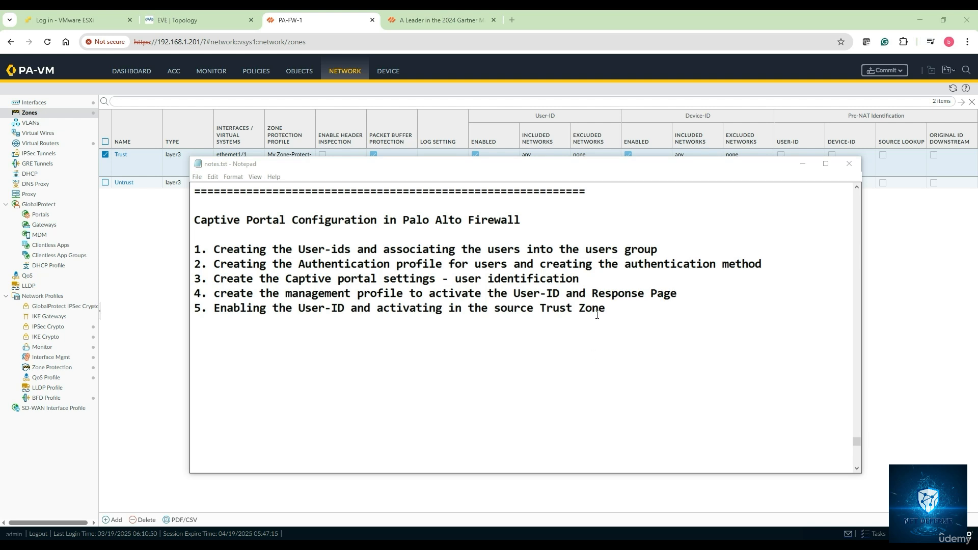
left_click(802, 167)
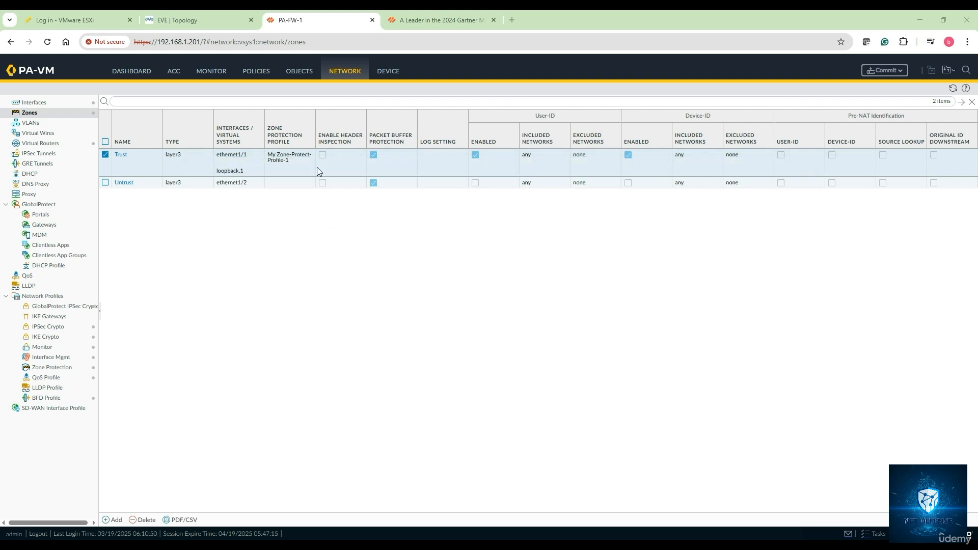
Step: Open the firewall's list of Authentication enforcement objects
left_click(295, 72)
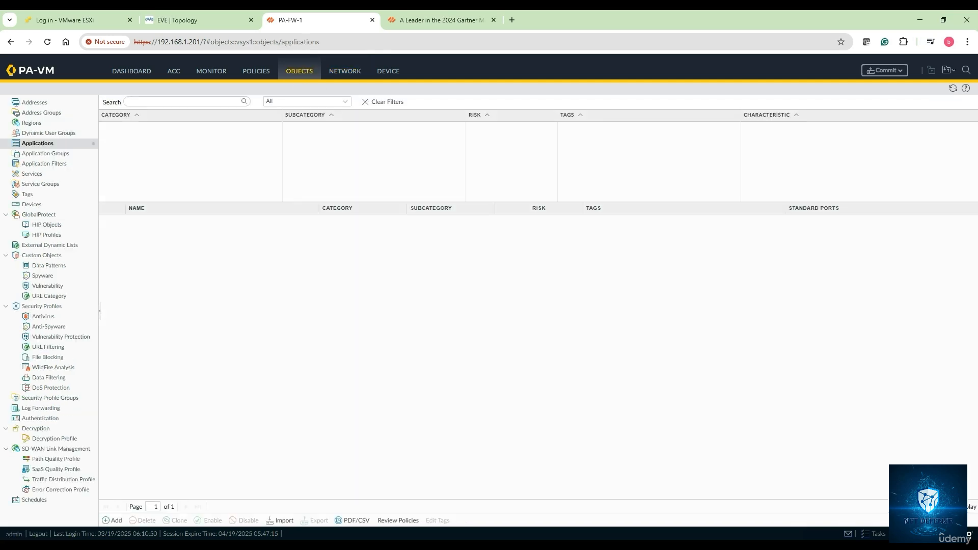
left_click(42, 422)
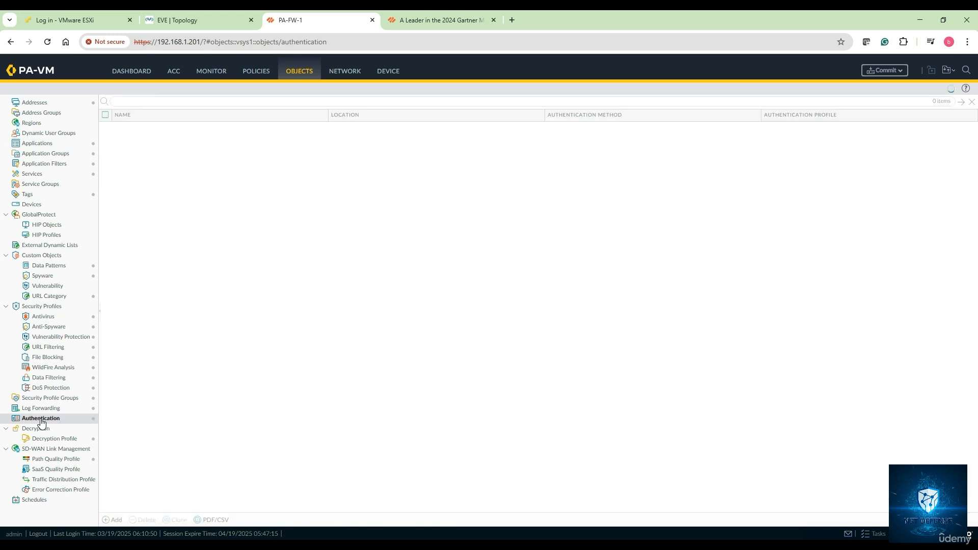
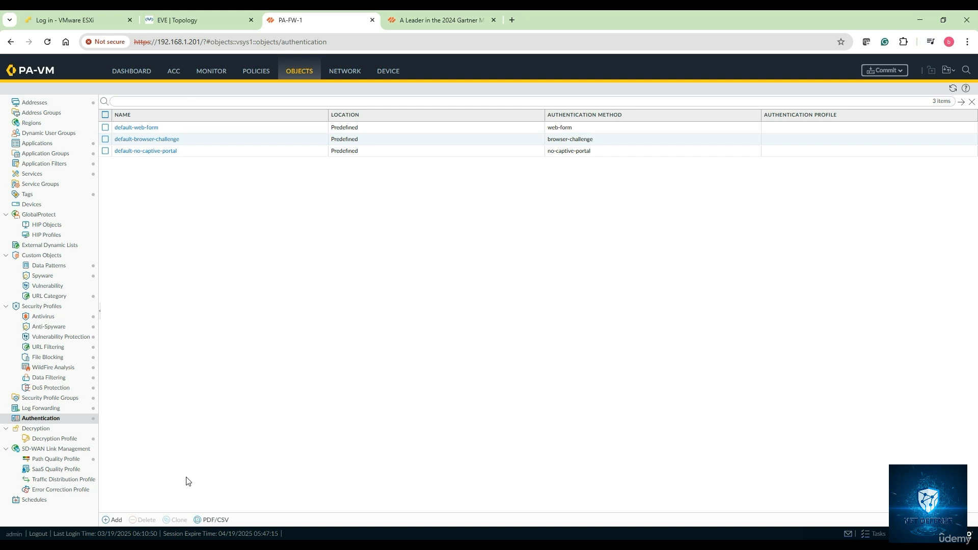
Step: Create an authentication enforcement object named ZBN-Authentication with the web-form method and the My-Auth-Profile-1 profile
left_click(113, 520)
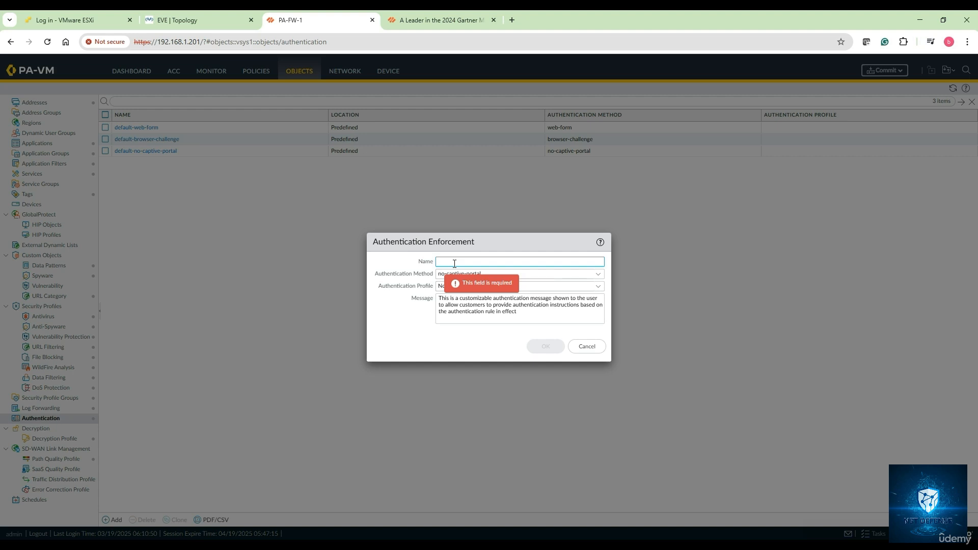
type("Z")
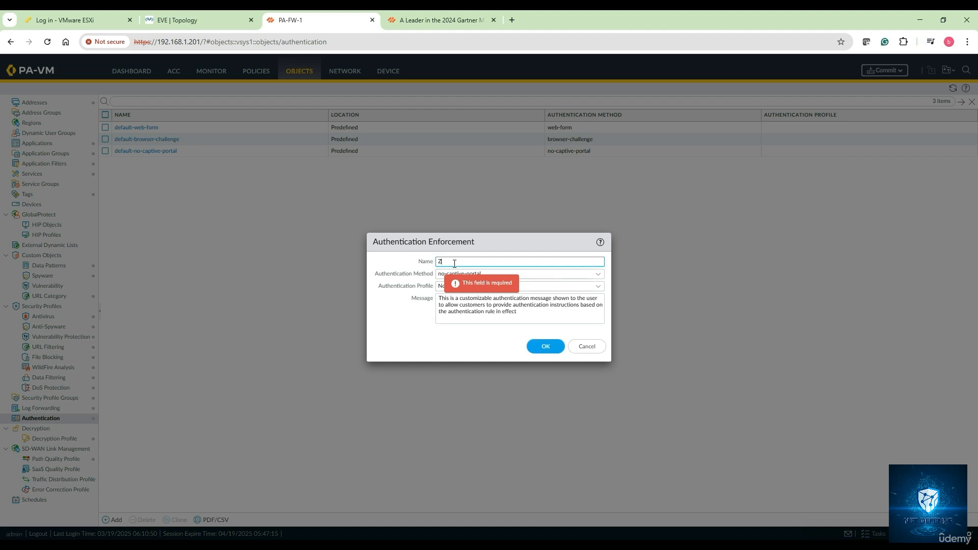
type("BN-Authentication")
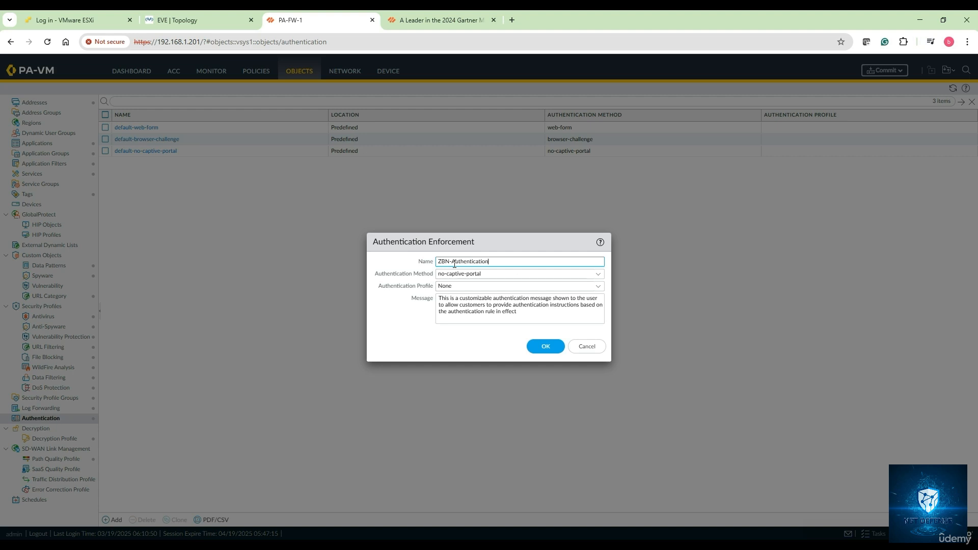
left_click(598, 276)
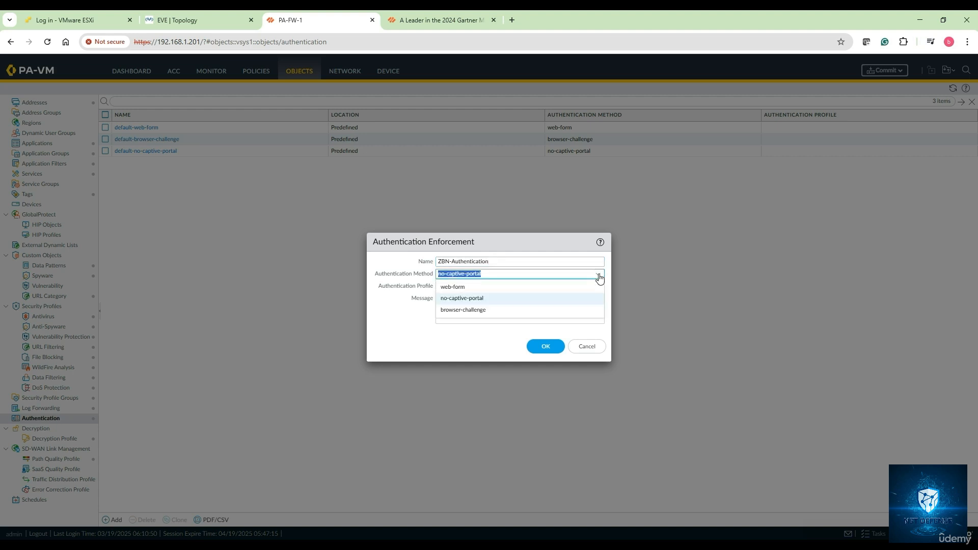
left_click(495, 286)
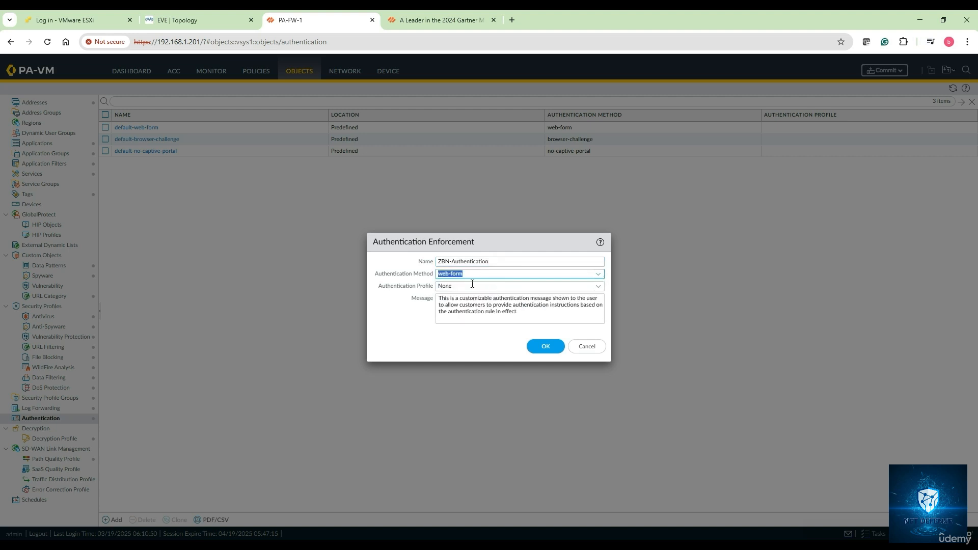
left_click(601, 287)
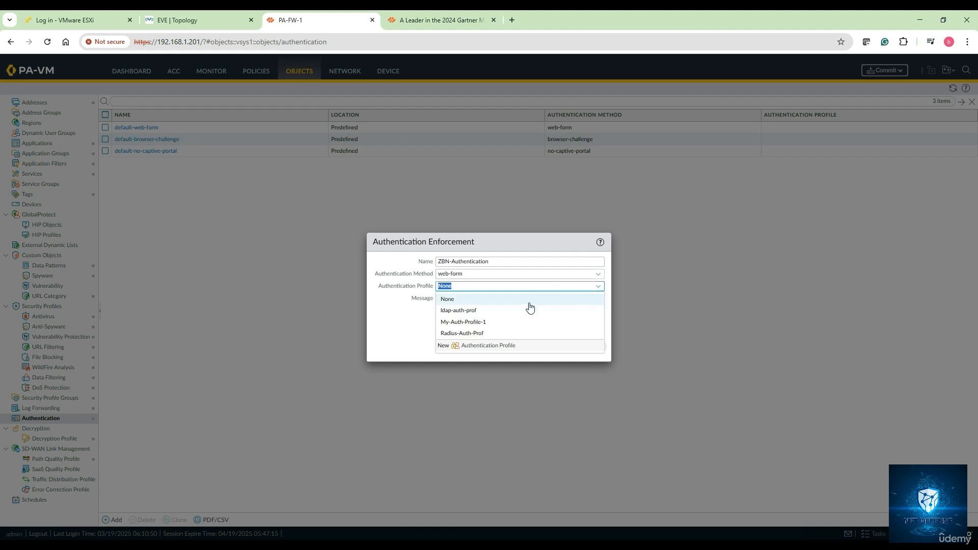
left_click(503, 323)
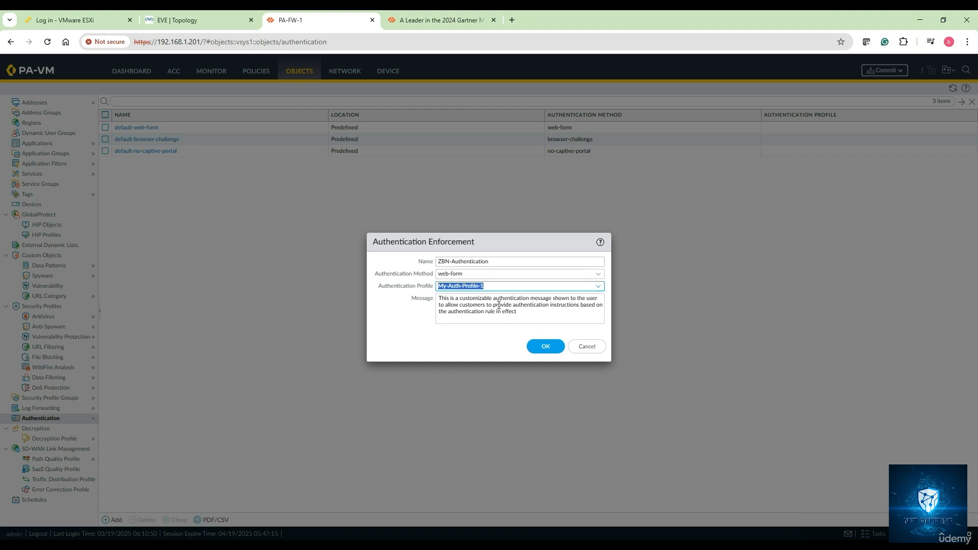
left_click(552, 350)
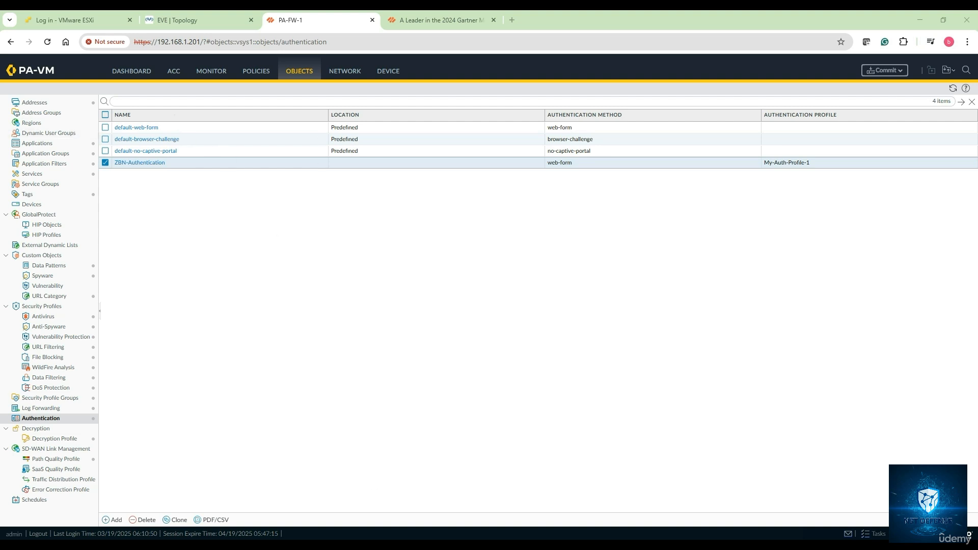
Step: Switch to notes.txt and add the line "6. Creating the Authentication mechanism and calling the Auth Profile"
key("alt+Tab")
type("6. ")
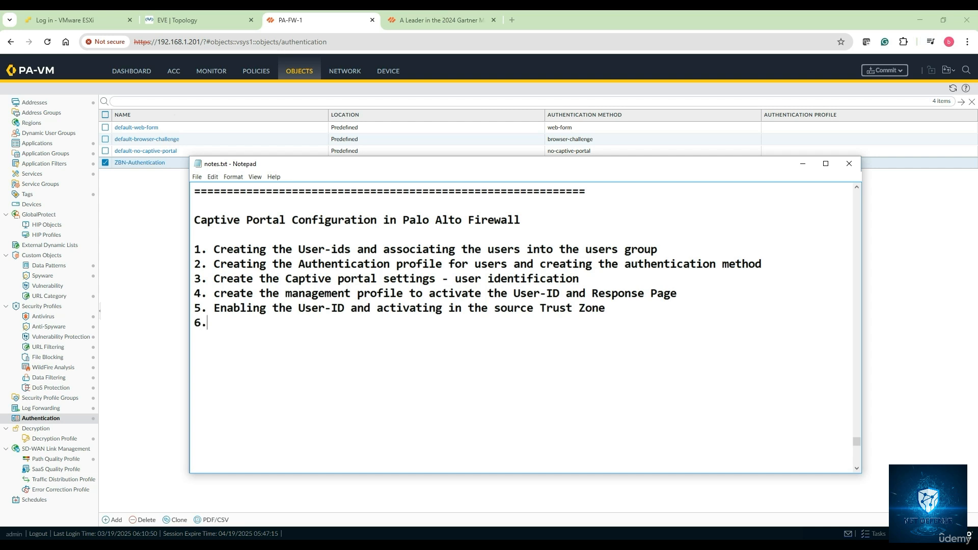
type("Creating the")
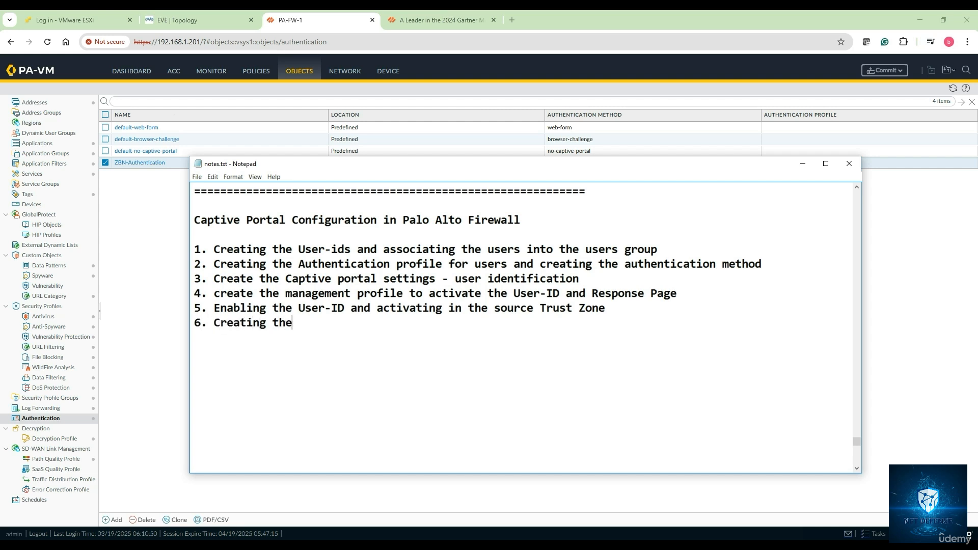
type(" Authentica")
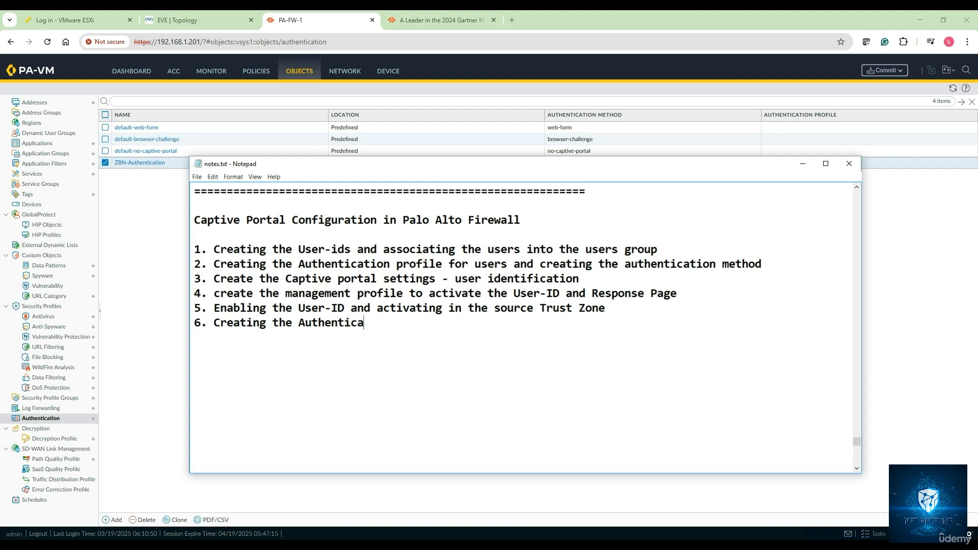
type("tion mechanism a")
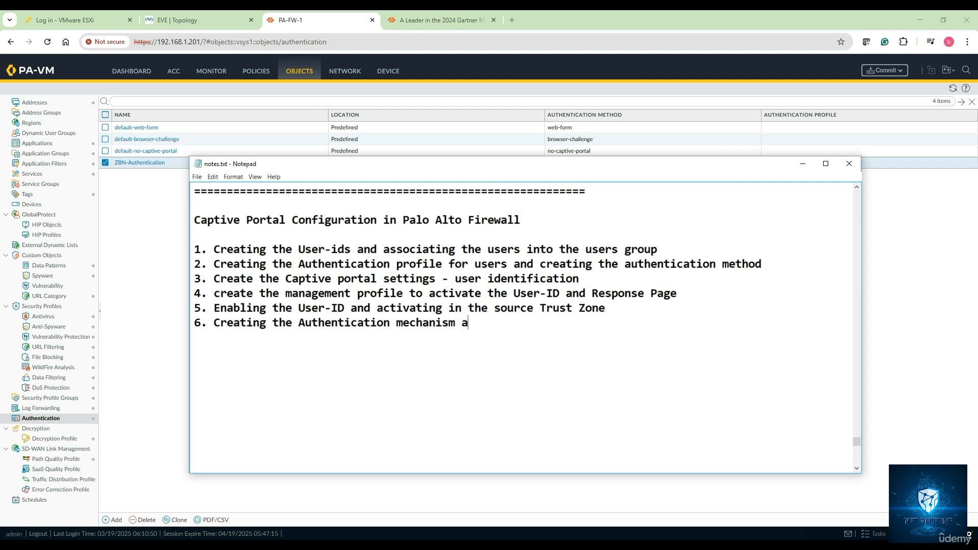
type("nd")
key("BackSpace")
key("BackSpace")
type("d calling the ")
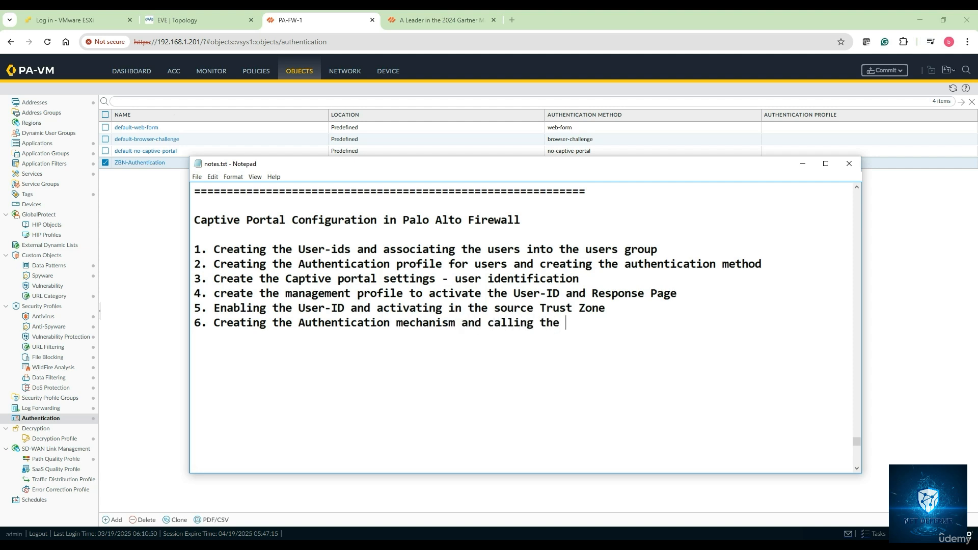
type("Auth Profile")
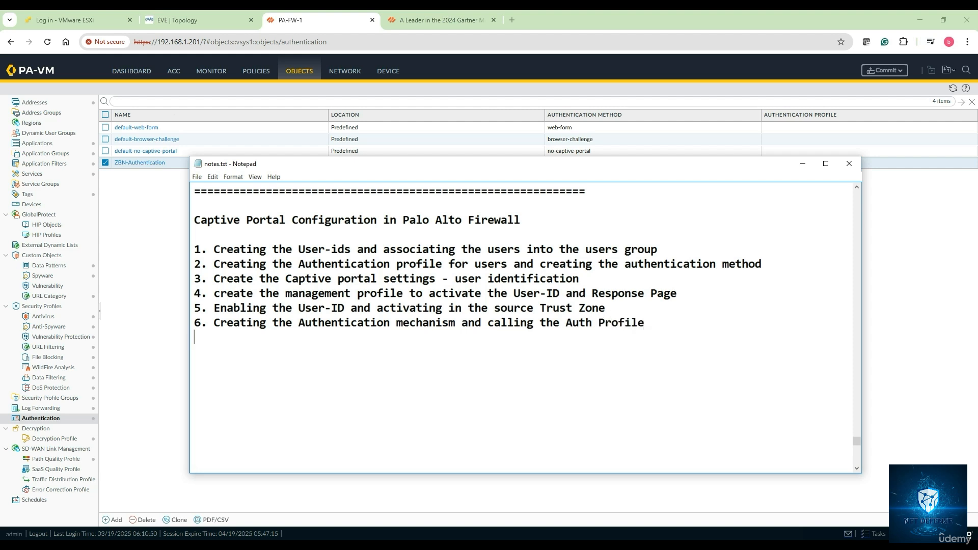
Step: Start a new line in notes.txt beginning with "7. Create the"
key("Return")
type("7. Create the Aute")
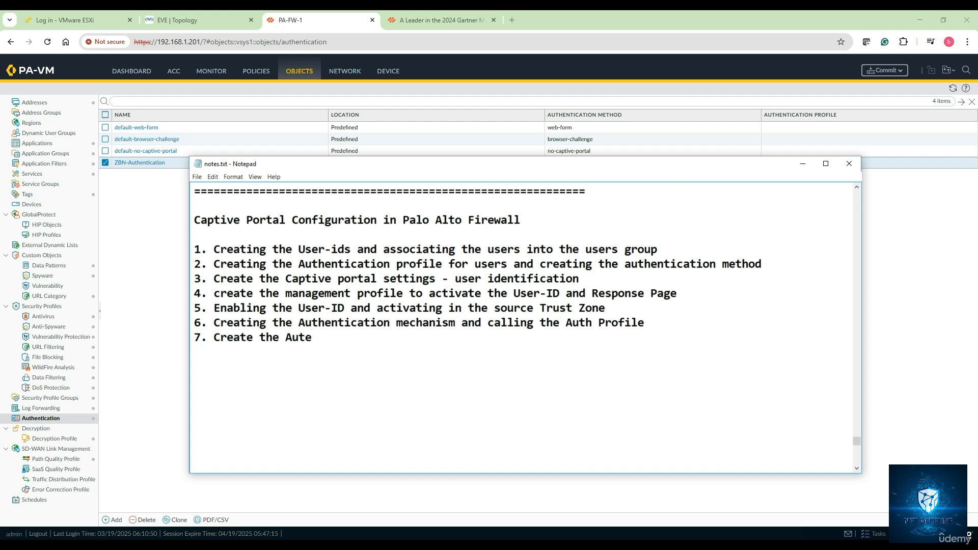
key("BackSpace")
type("hentication based Sec")
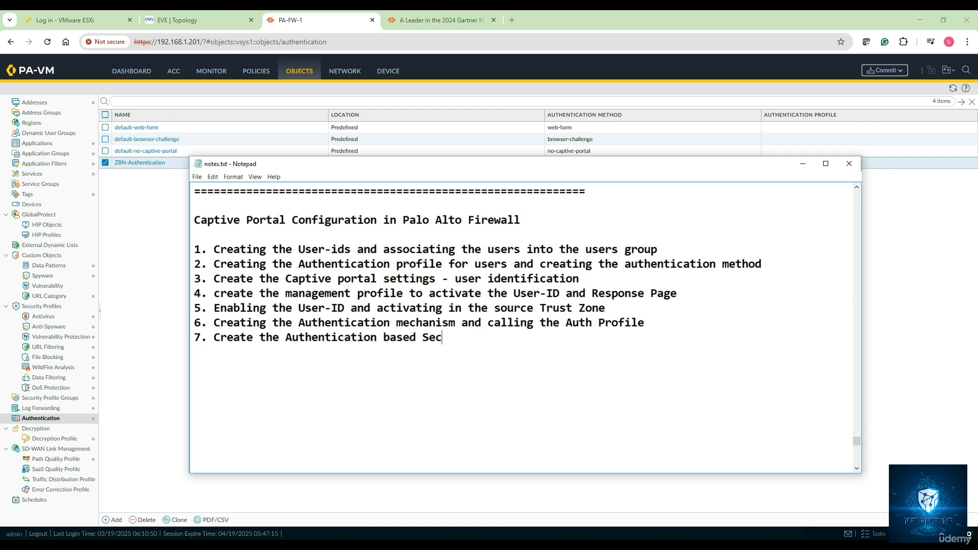
type("urity polciy")
key("BackSpace")
key("BackSpace")
key("BackSpace")
key("BackSpace")
type("i")
key("BackSpace")
key("BackSpace")
key("BackSpace")
key("BackSpace")
key("BackSpace")
key("BackSpace")
key("BackSpace")
key("BackSpace")
key("BackSpace")
key("BackSpace")
key("BackSpace")
key("BackSpace")
key("BackSpace")
key("BackSpace")
key("BackSpace")
key("BackSpace")
key("BackSpace")
key("BackSpace")
key("BackSpace")
key("BackSpace")
key("BackSpace")
key("BackSpace")
key("BackSpace")
key("BackSpace")
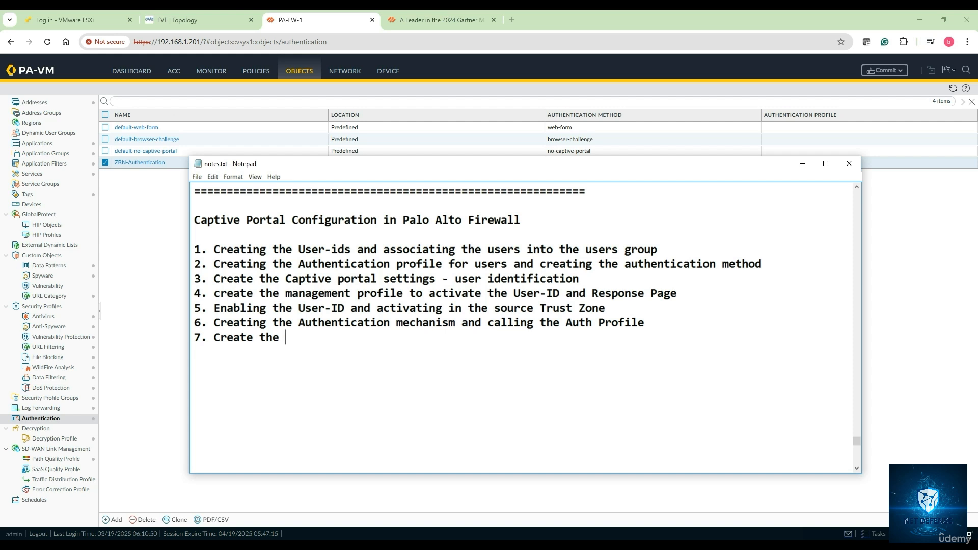
Step: Finish line 7 of the notes with "User-ID Auth based security policy" and put the notes away
type("User-ID Auth bas")
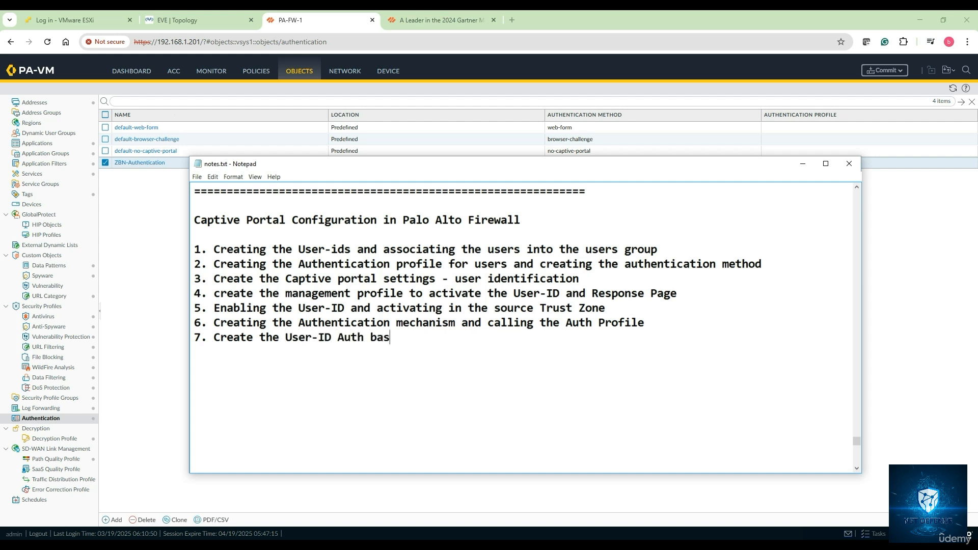
type("ed security policy")
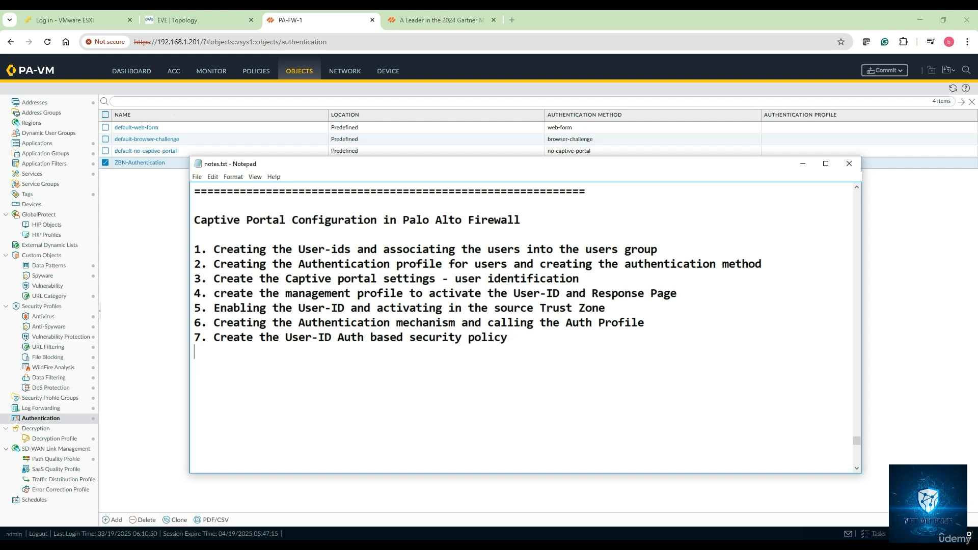
key("Return")
left_click(802, 163)
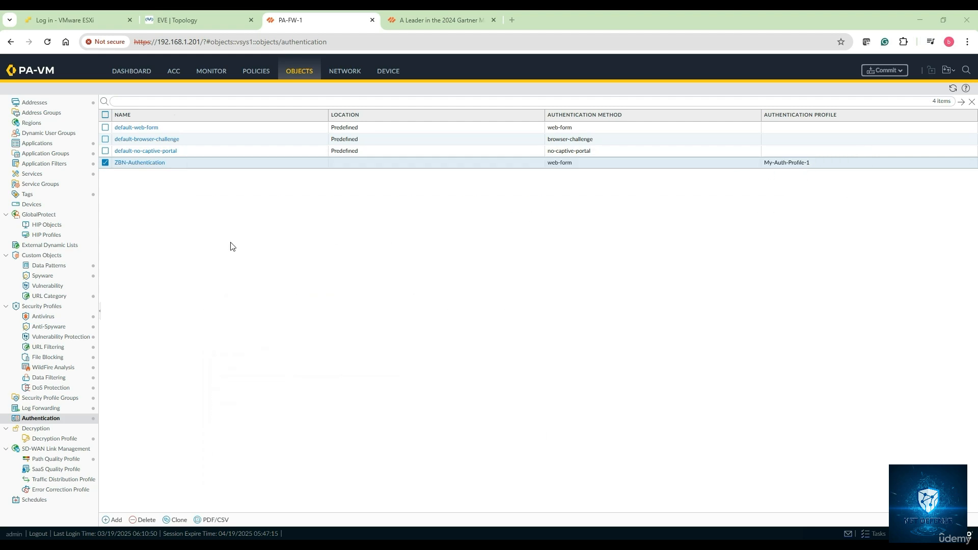
Step: Add a rule to the firewall's Authentication policies and name it Gies-User-Auth-CP-Policy
left_click(256, 71)
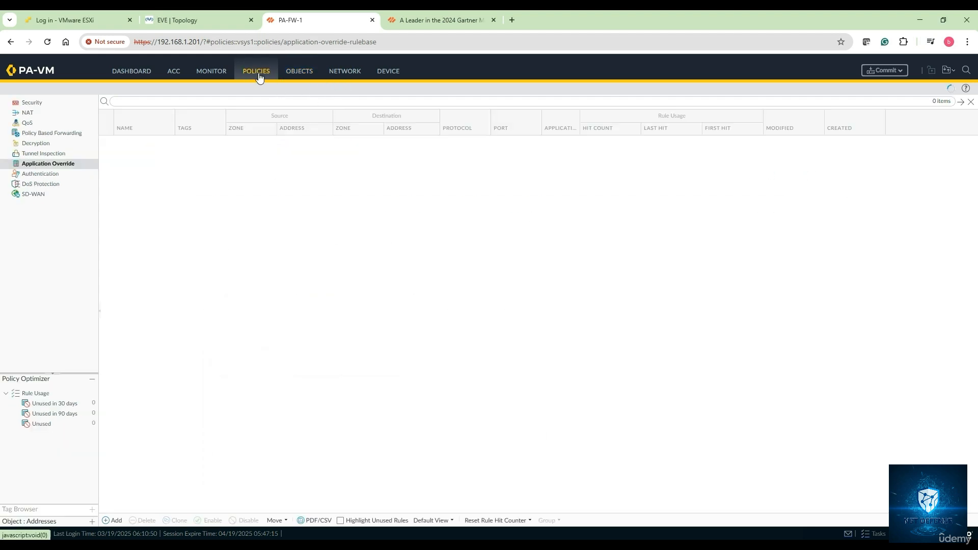
left_click(45, 175)
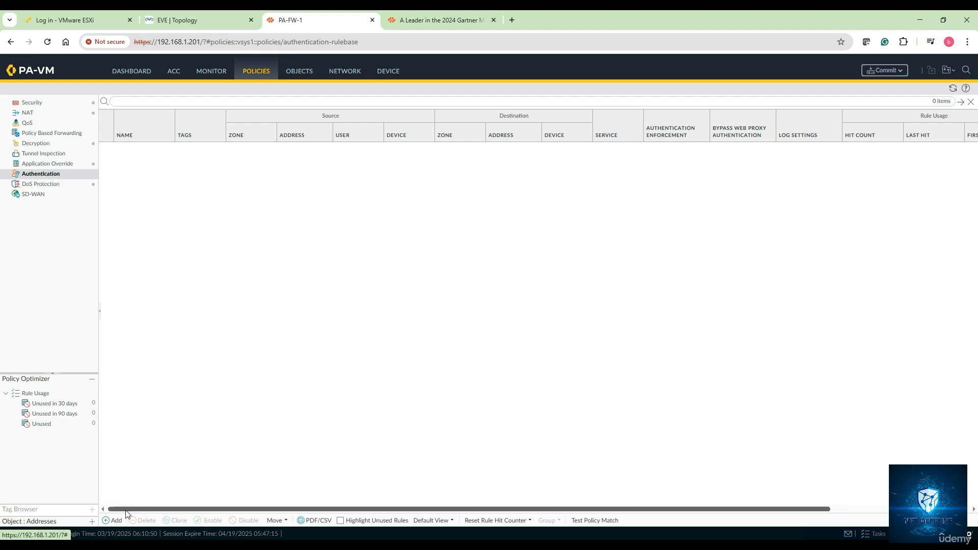
left_click(113, 521)
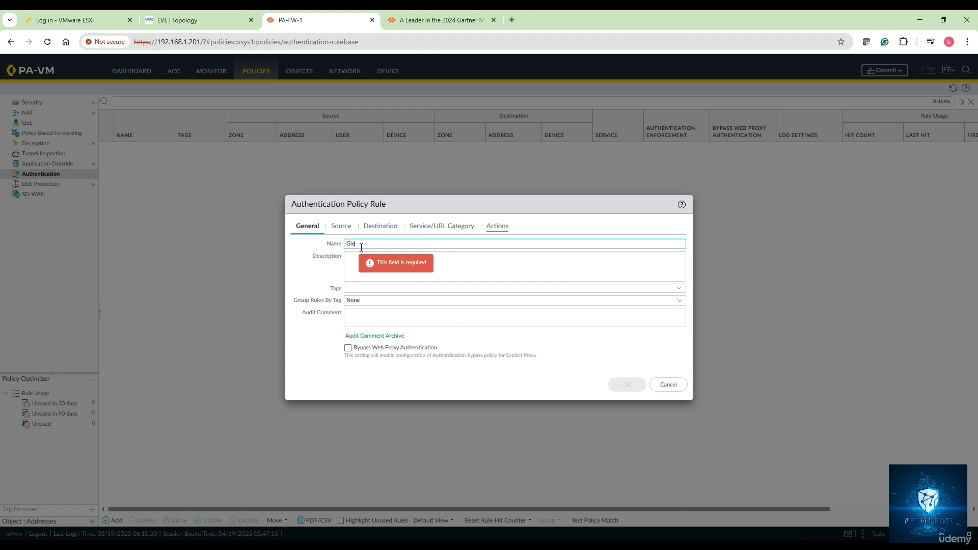
type("Gies-User-Auth-CP-Policy")
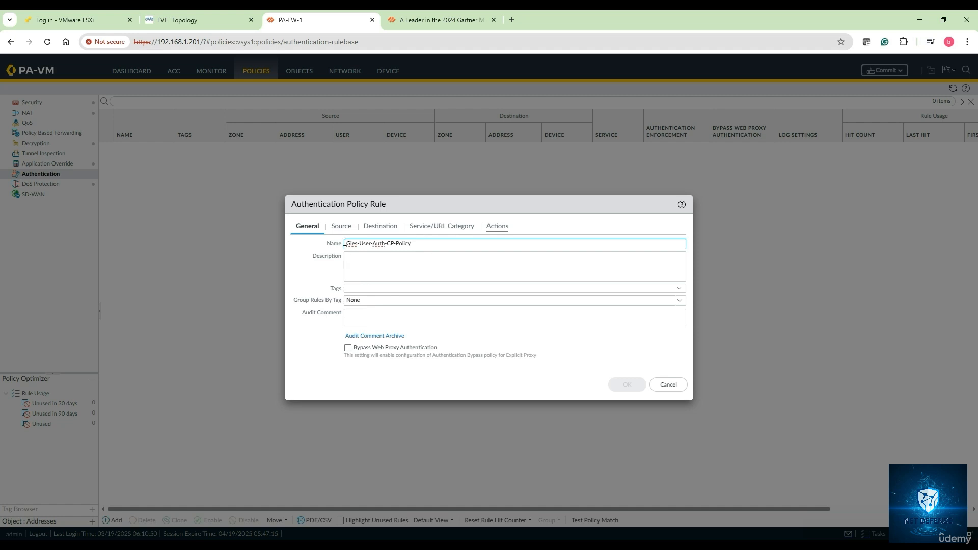
Step: Set the authentication rule's source zone to Trust and its source address to LAN-10.1.1.0
left_click(340, 226)
left_click(305, 354)
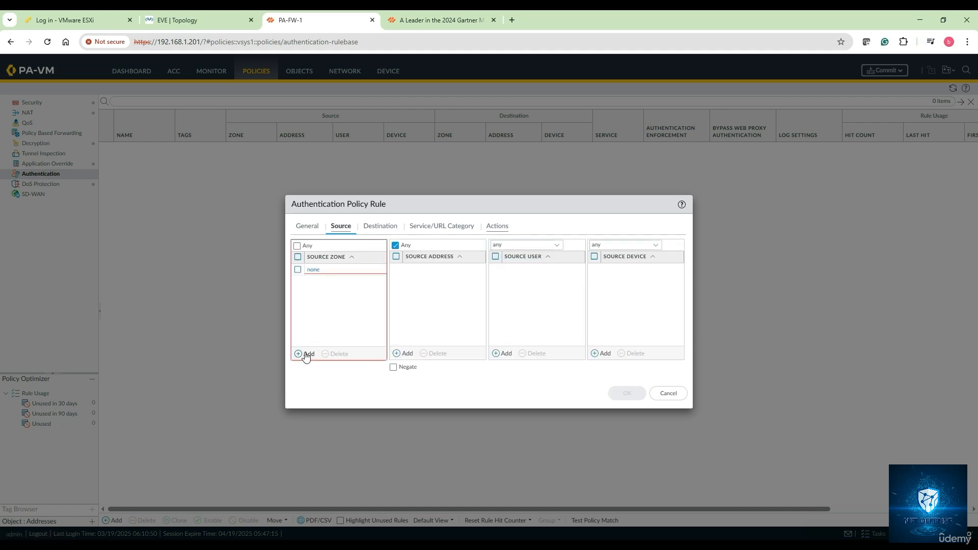
left_click(323, 281)
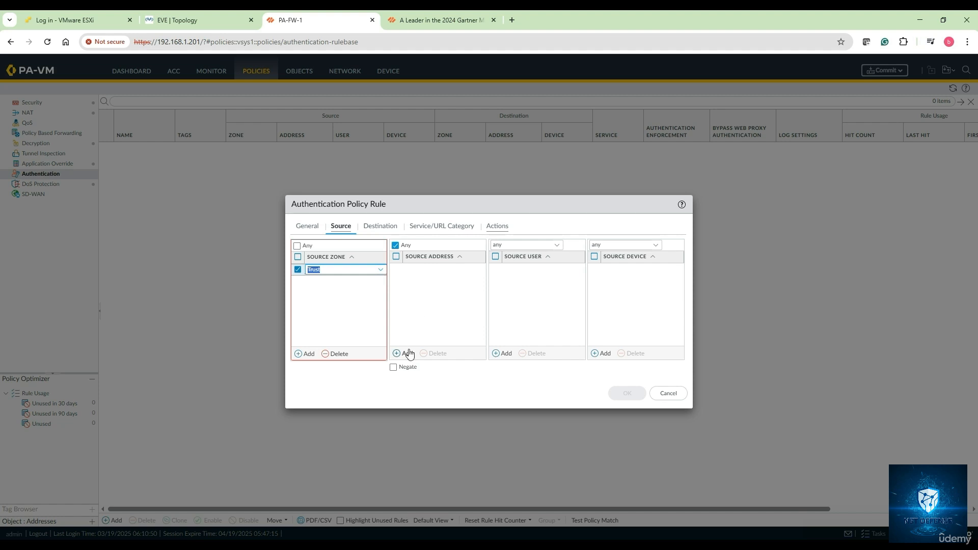
left_click(410, 353)
left_click(433, 287)
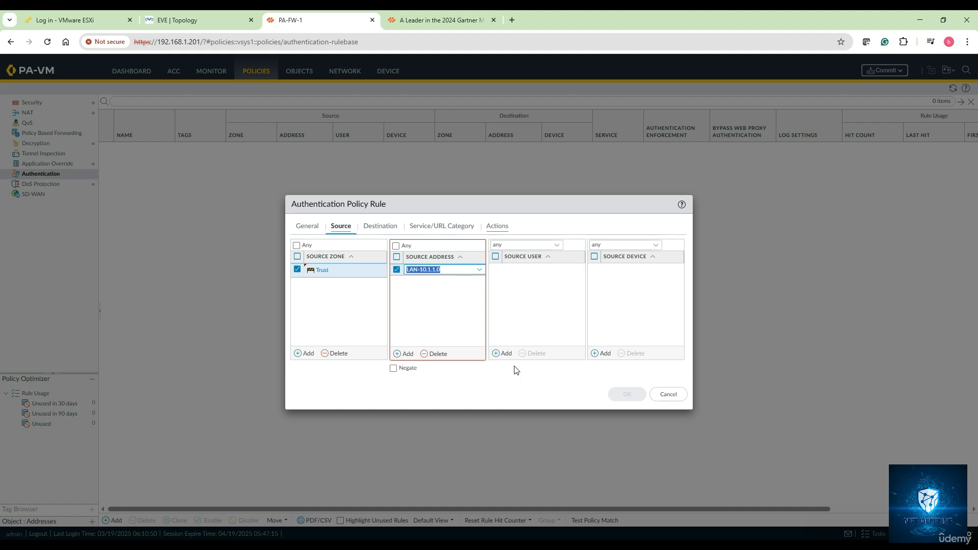
left_click(503, 353)
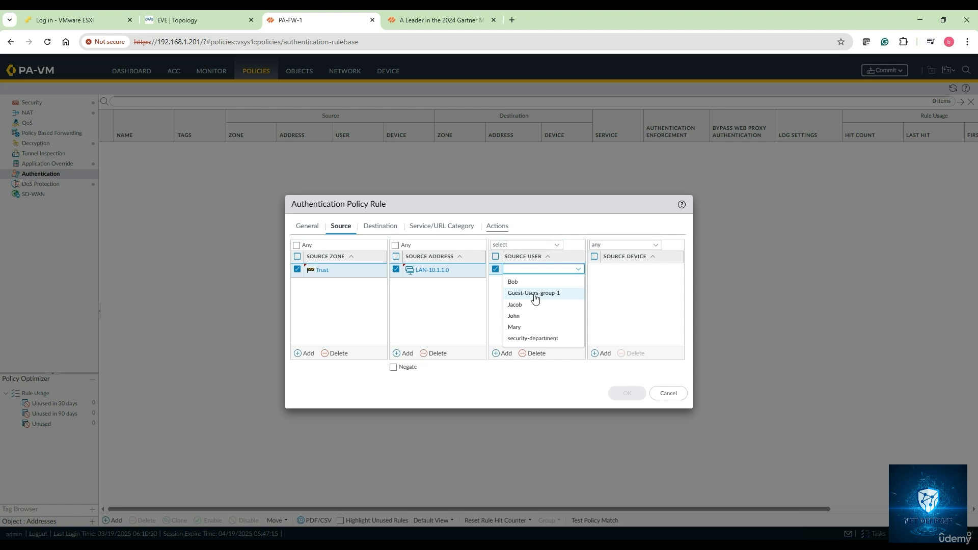
left_click(534, 293)
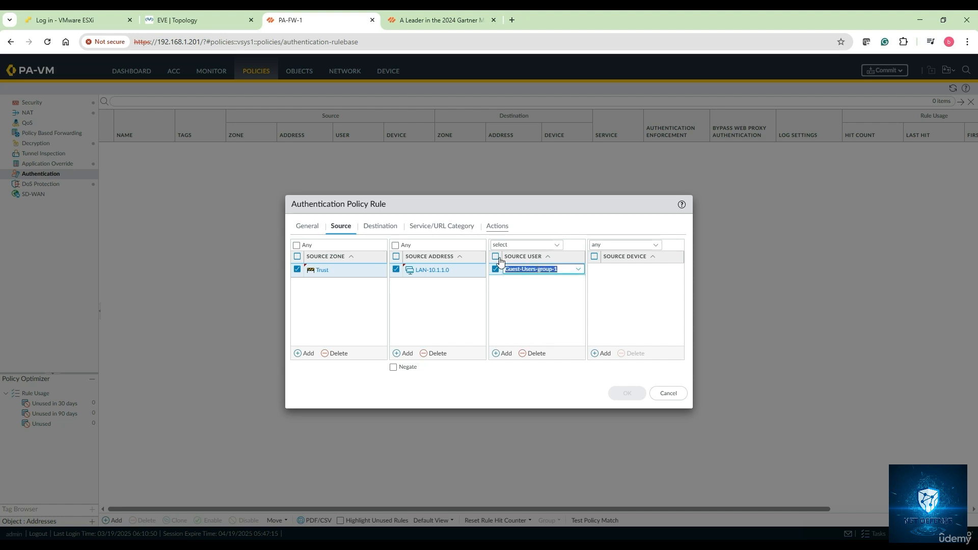
left_click(381, 227)
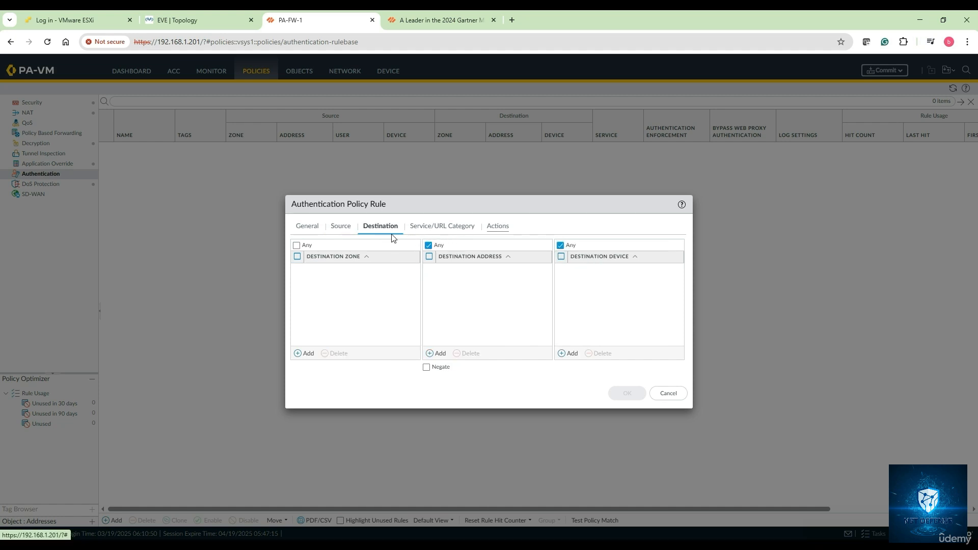
left_click(335, 234)
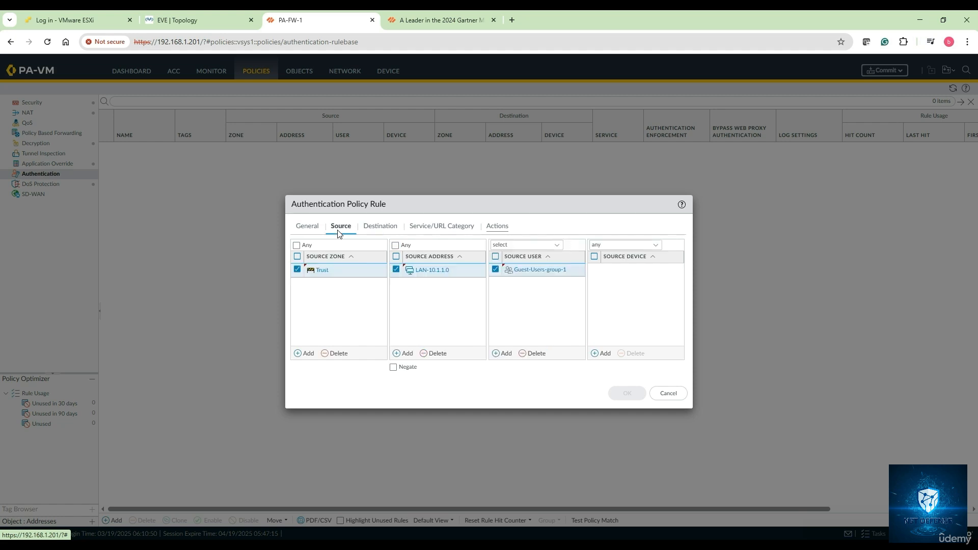
left_click(532, 353)
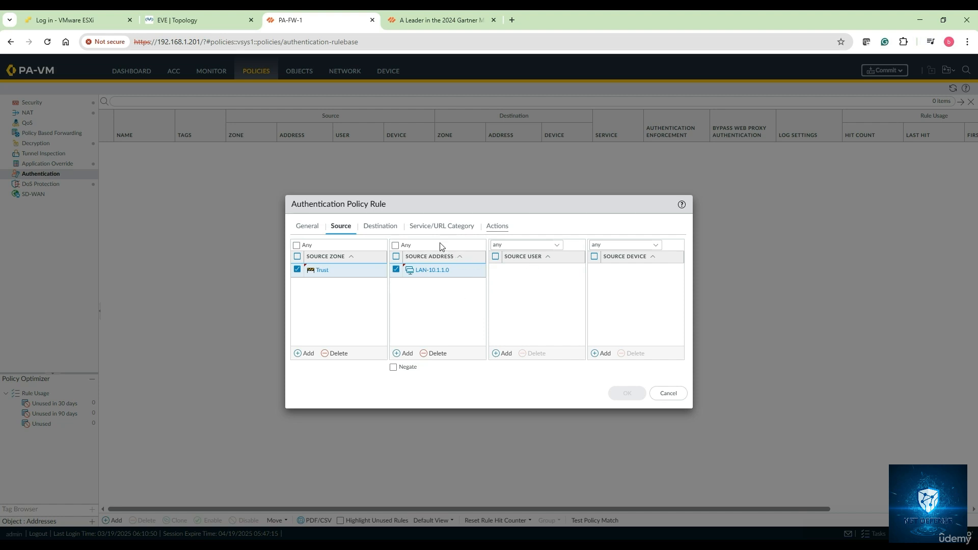
Step: Set the authentication rule's destination zone to Untrust and open its service and URL category settings
left_click(382, 228)
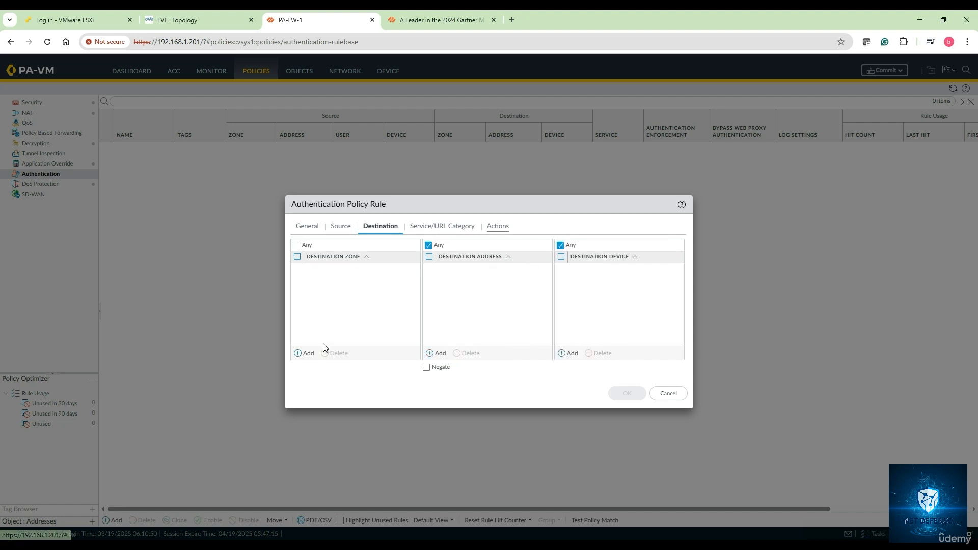
left_click(306, 354)
left_click(319, 294)
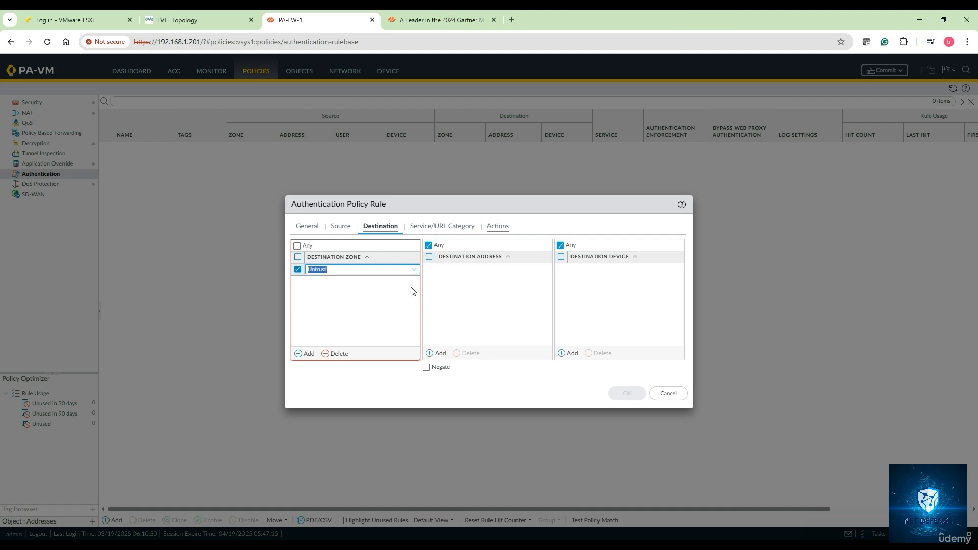
left_click(441, 225)
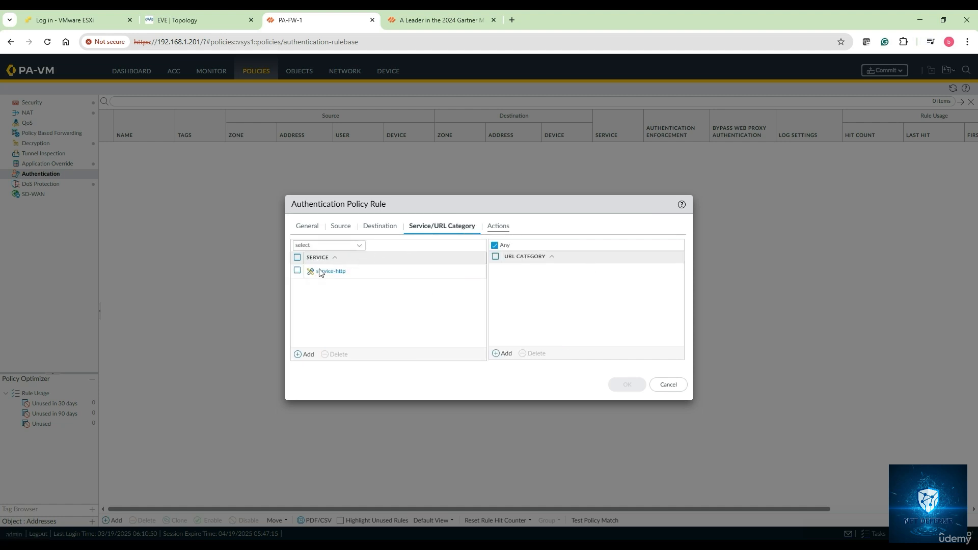
Step: Add service-https to the authentication rule's services and set its authentication enforcement to ZBN-Authentication
left_click(305, 357)
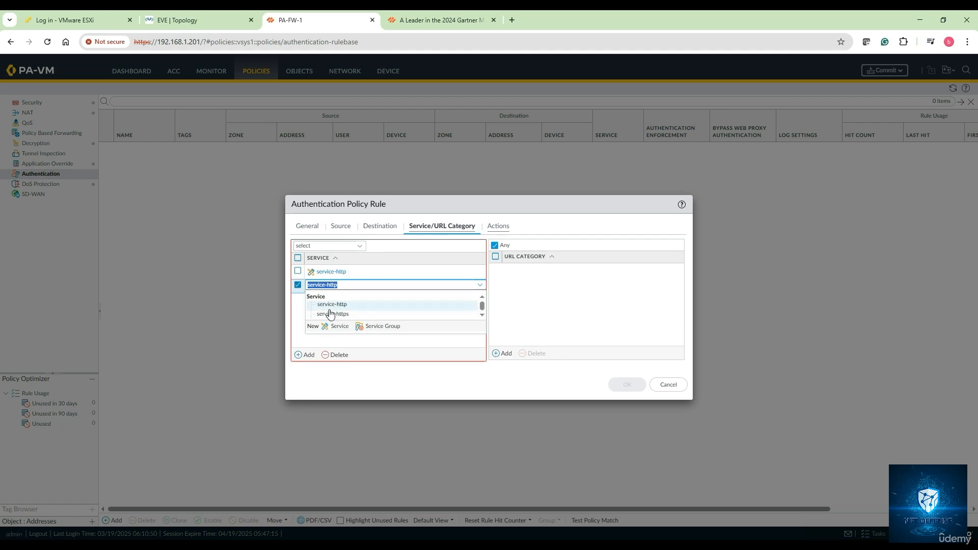
left_click(342, 315)
left_click(377, 318)
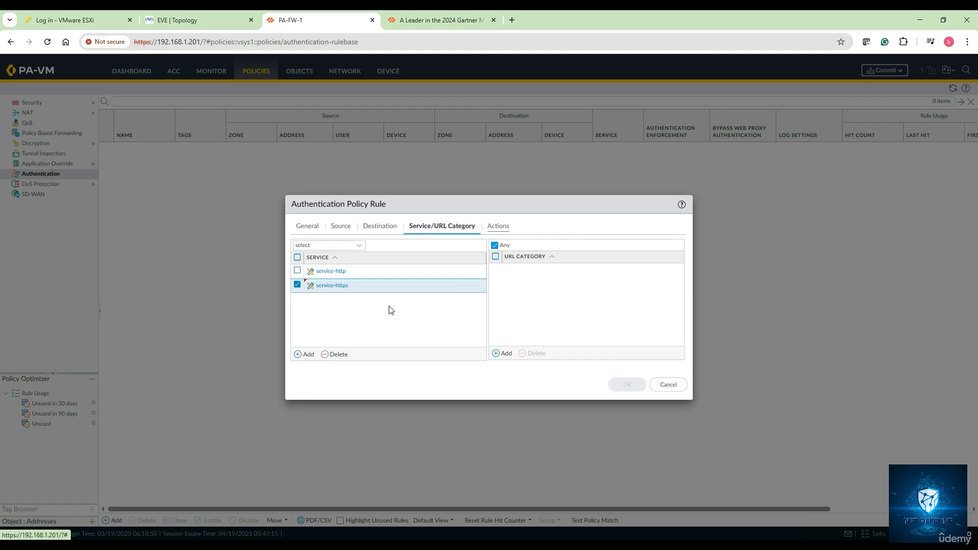
left_click(499, 230)
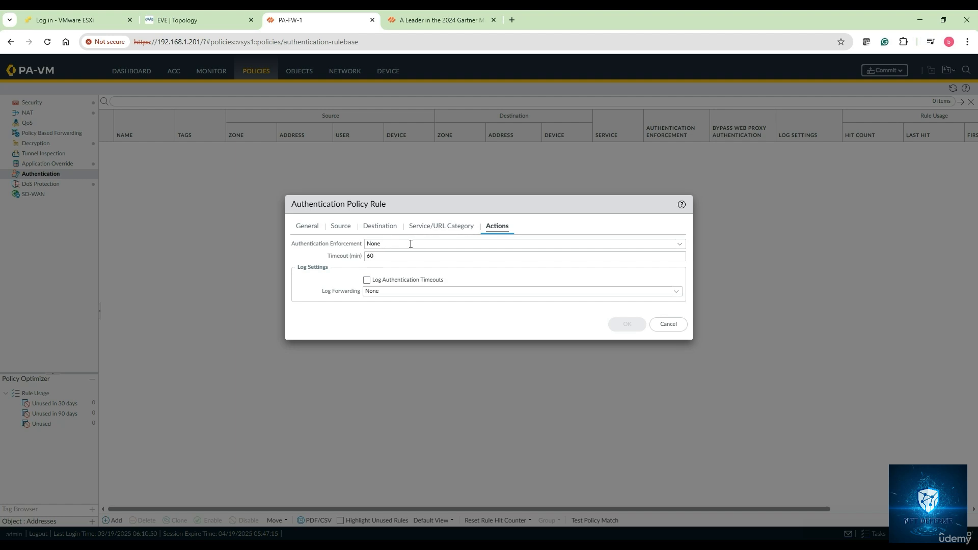
left_click(679, 246)
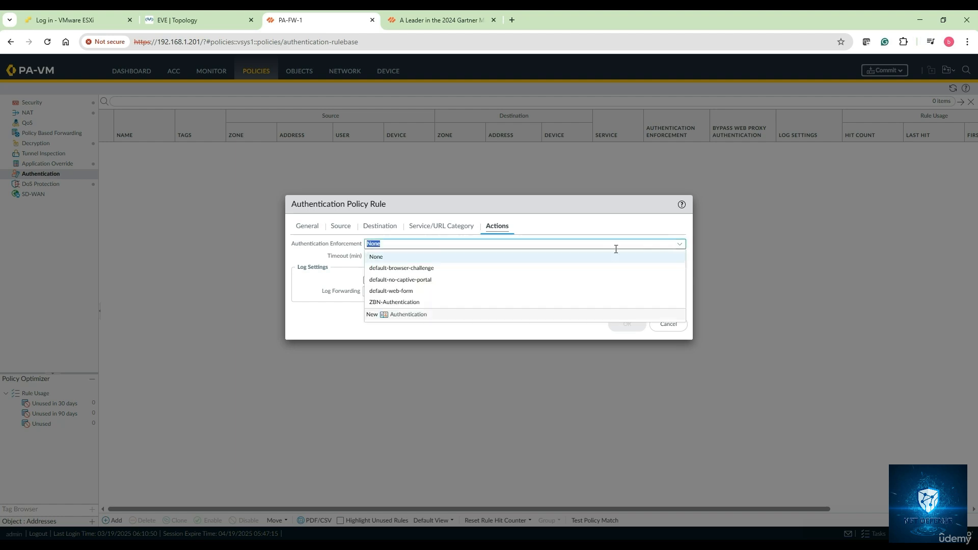
left_click(413, 302)
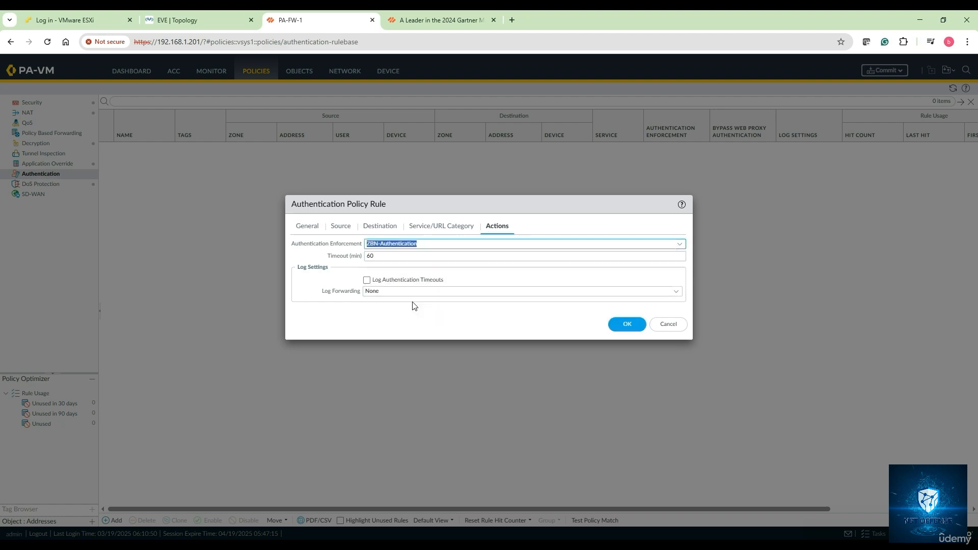
Step: Insert the word "enforcement" before "mechanism" in line 6 of the notes and put the notes away
key("alt+Tab")
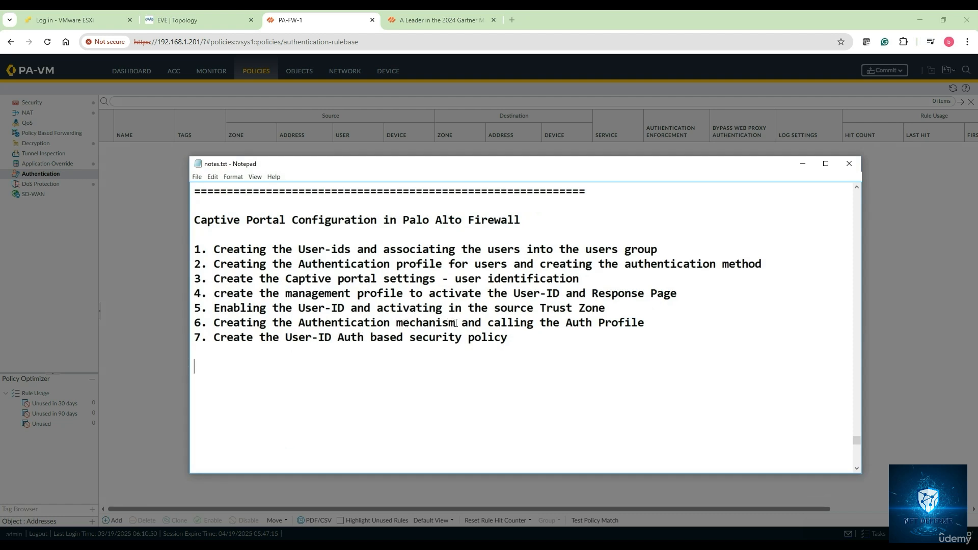
left_click(400, 323)
left_click(396, 324)
type("enforcem")
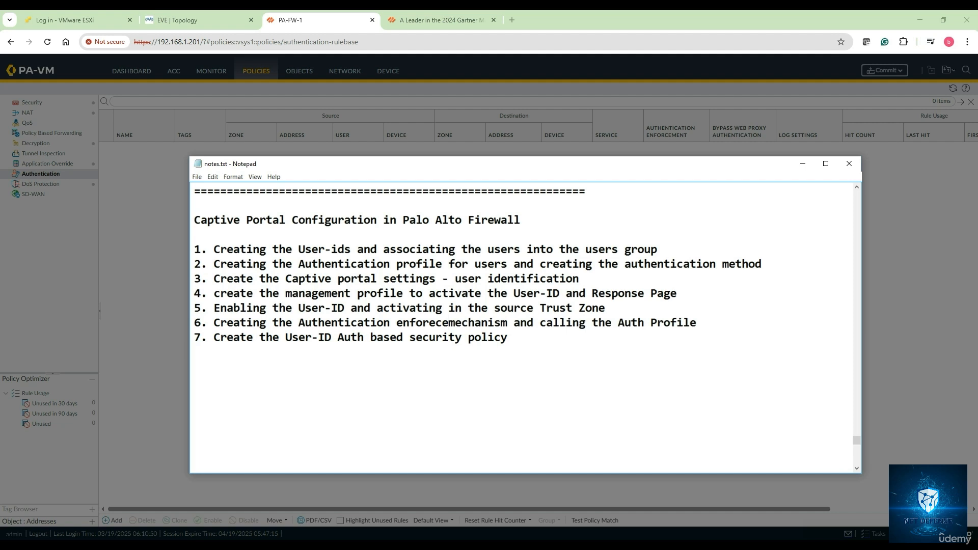
key("BackSpace")
key("BackSpace")
key("BackSpace")
type("cement me")
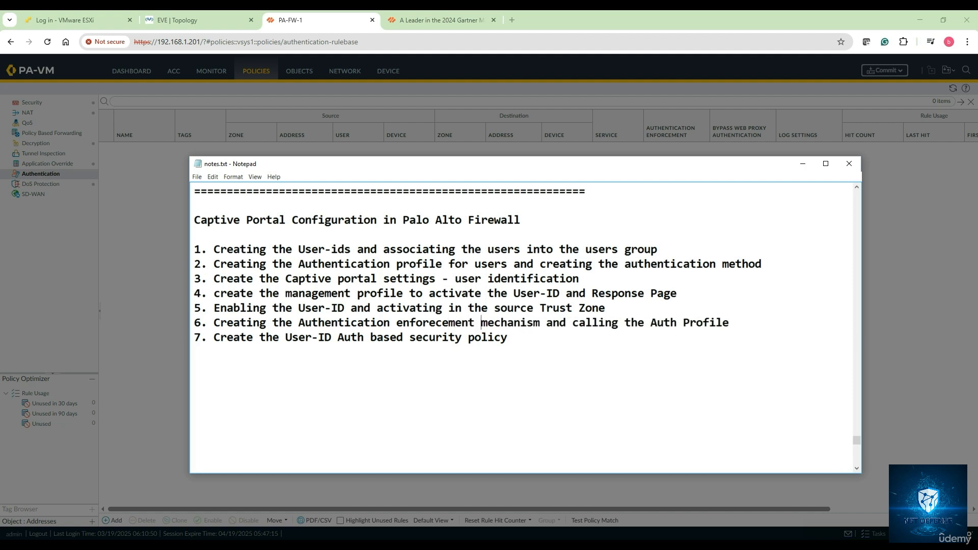
left_click(436, 324)
key("BackSpace")
left_click(442, 358)
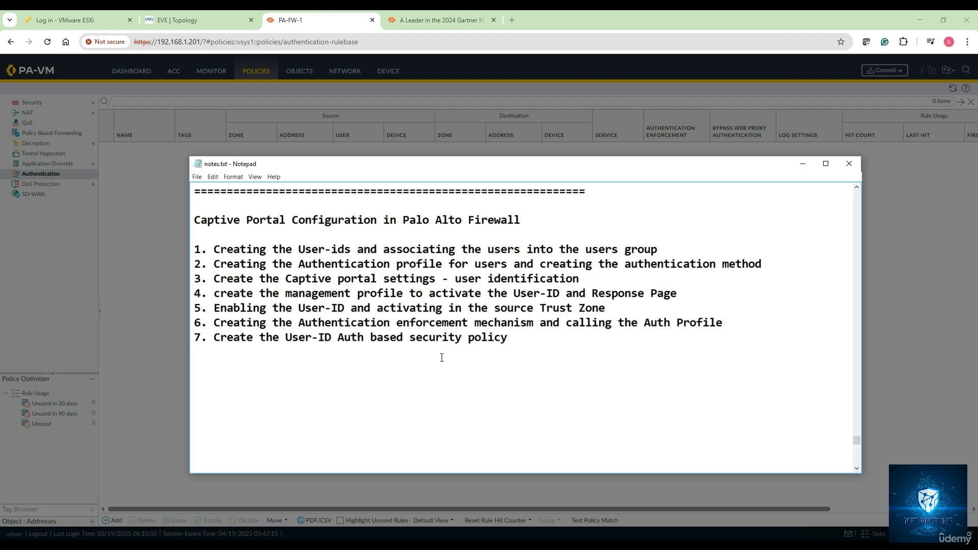
left_click(803, 165)
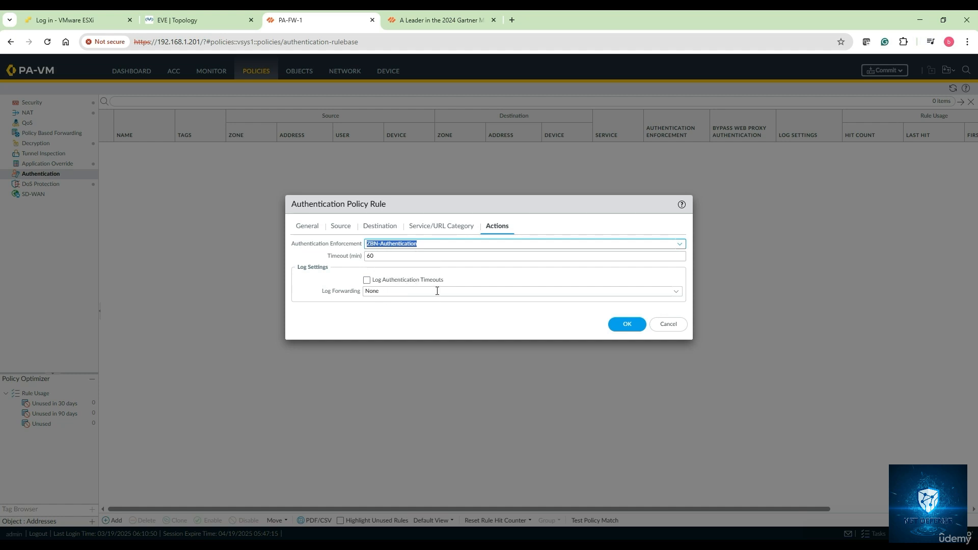
Step: Save the authentication rule, then rename it Guest-User-Auth-CP-Policy
left_click(626, 324)
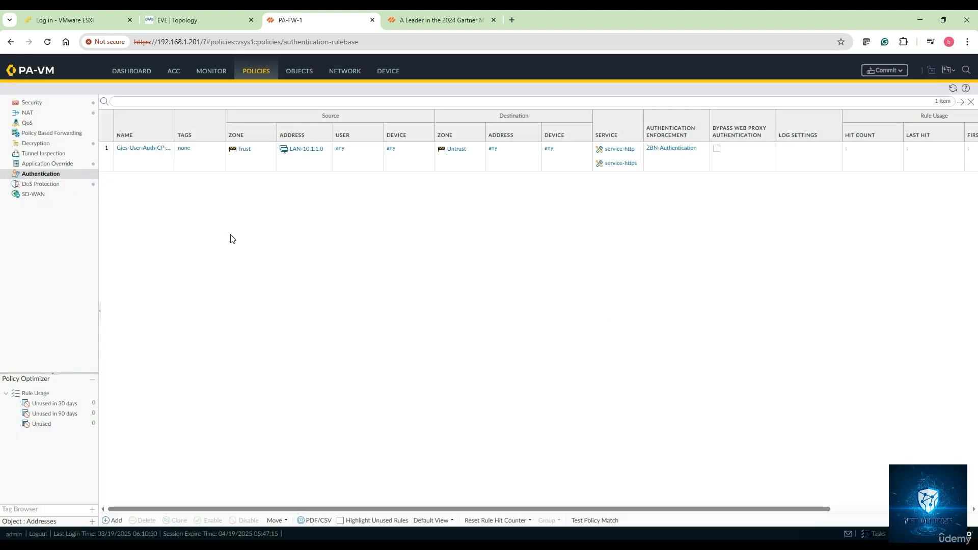
left_click(143, 154)
left_click(143, 154)
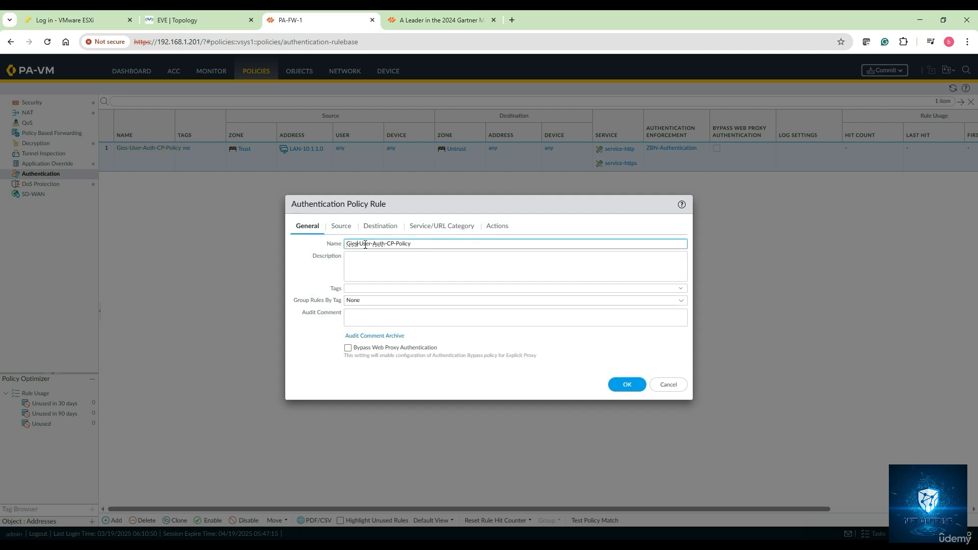
key("BackSpace")
key("BackSpace")
key("BackSpace")
type("uest")
left_click(626, 384)
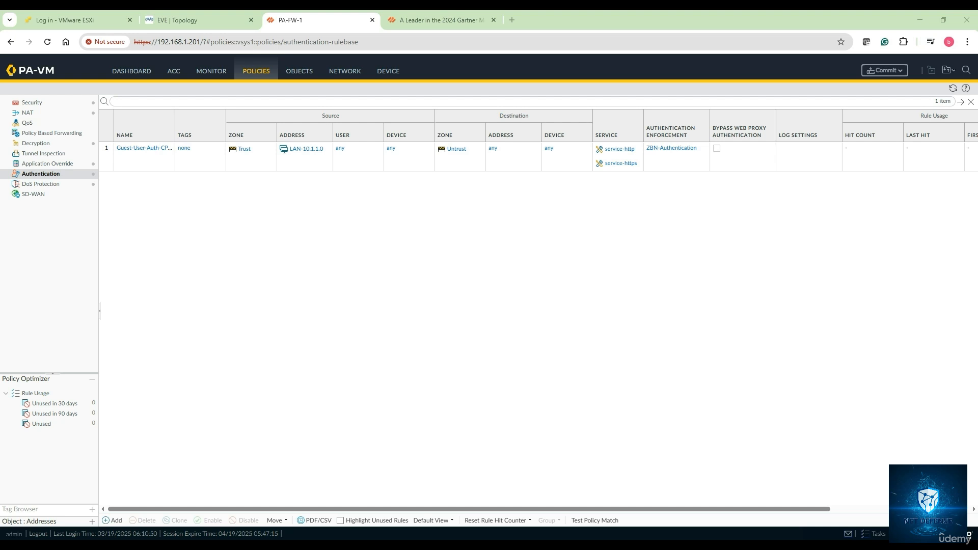
Step: Commit all changes to the firewall and close the commit status report
left_click(884, 70)
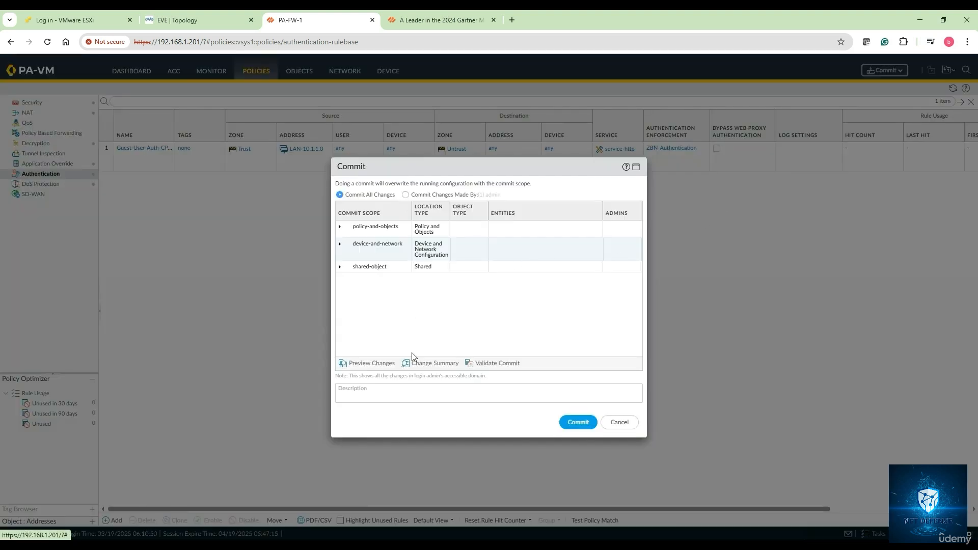
left_click(578, 422)
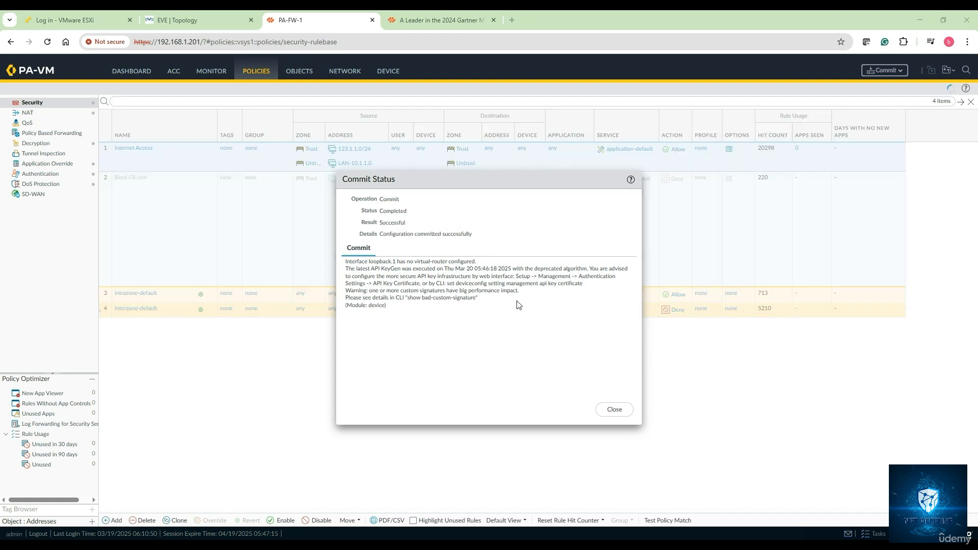
left_click(611, 414)
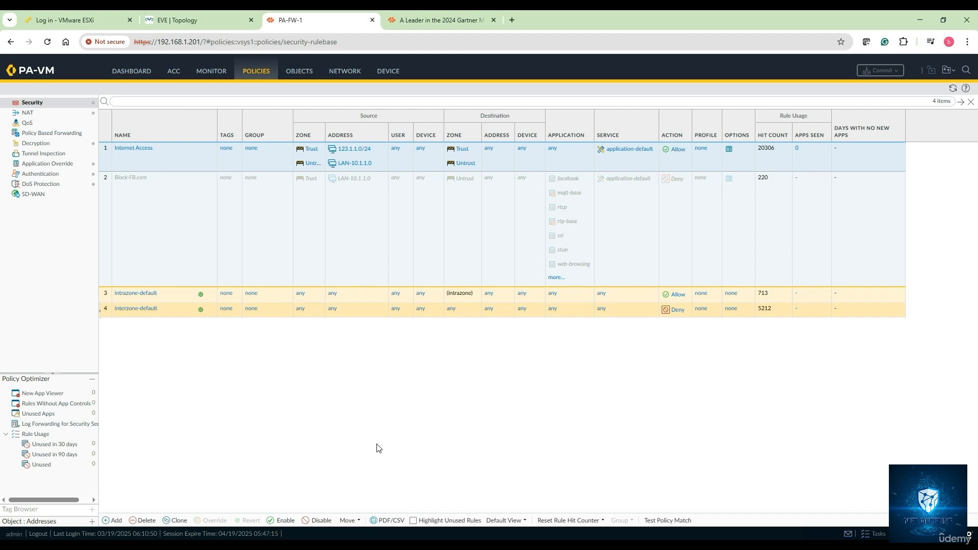
Step: Bring up the Winserver console over the EVE topology, dismiss the Shutdown Event Tracker and close Server Manager
mouse_move(286, 546)
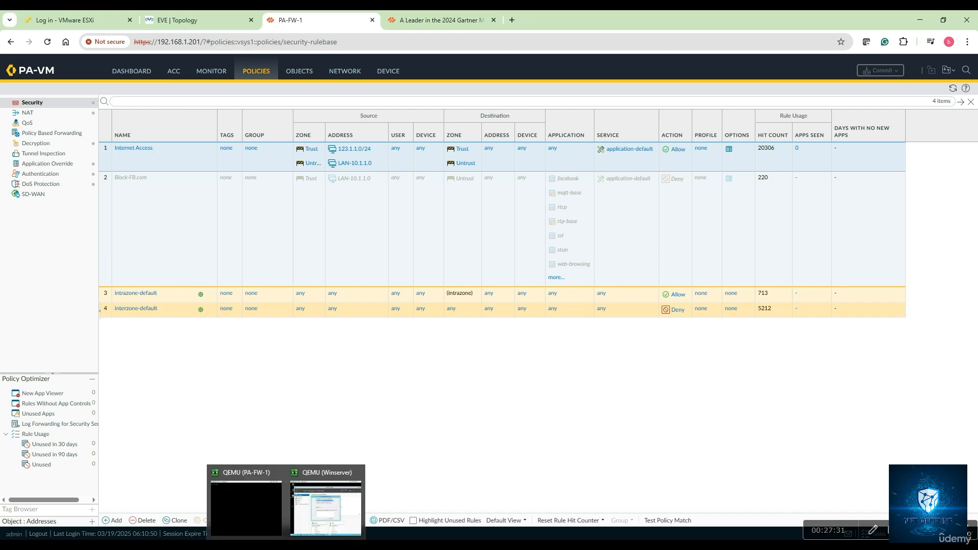
left_click(326, 508)
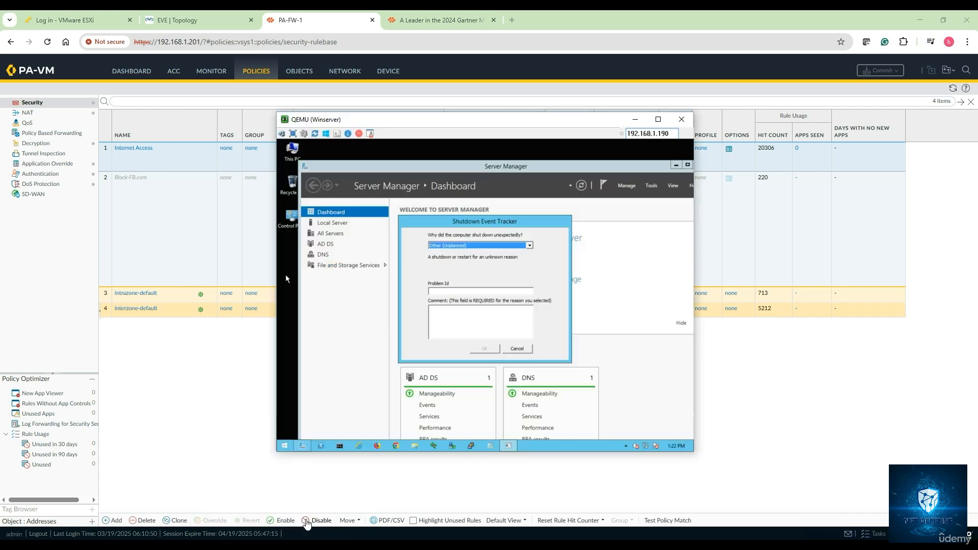
left_click(197, 23)
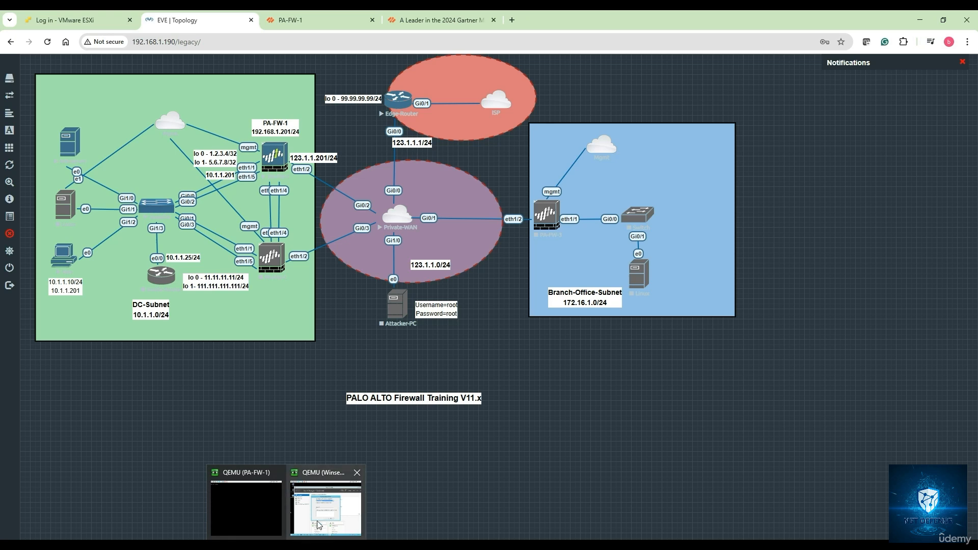
left_click(320, 524)
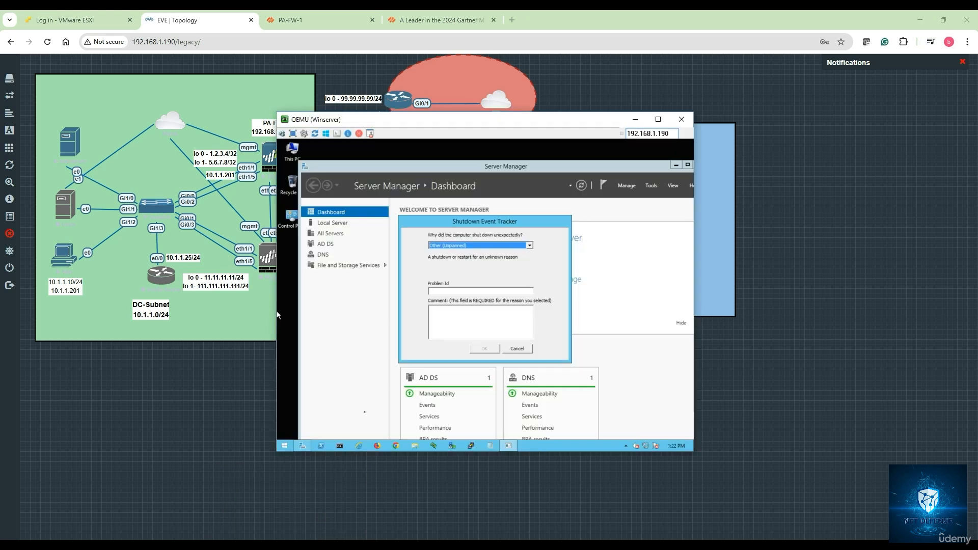
left_click(517, 349)
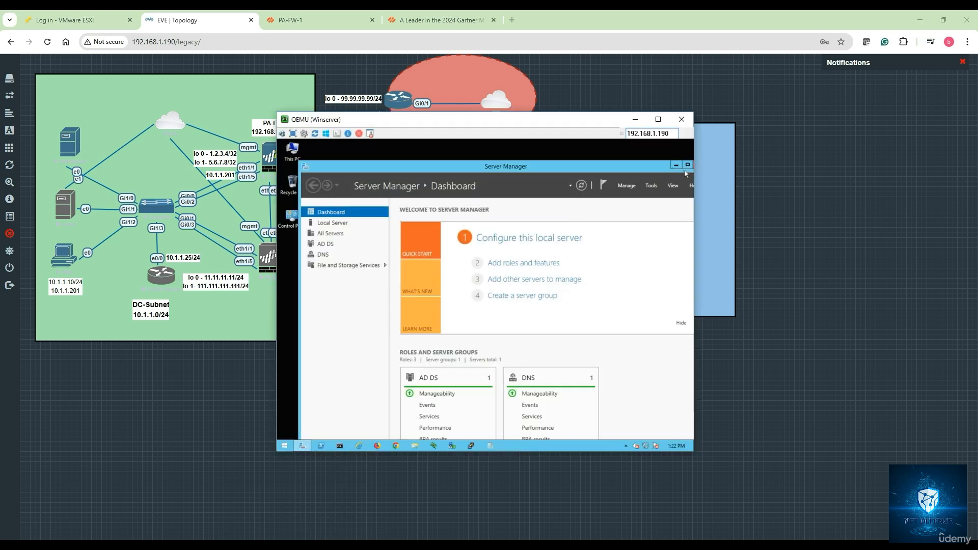
key("alt+F4")
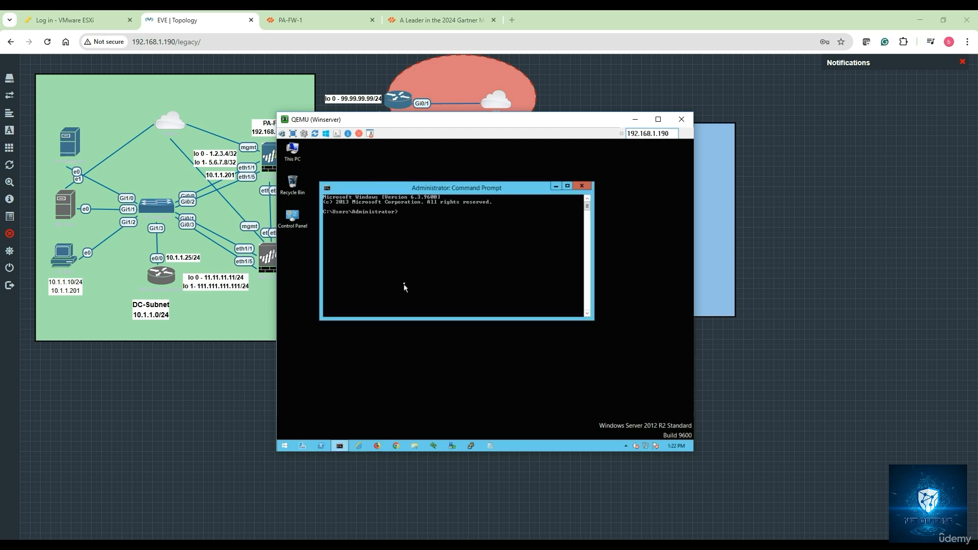
Step: Check the server's IP configuration in Command Prompt and test internet connectivity by pinging 8.8.8.8
type("nfig")
key("Return")
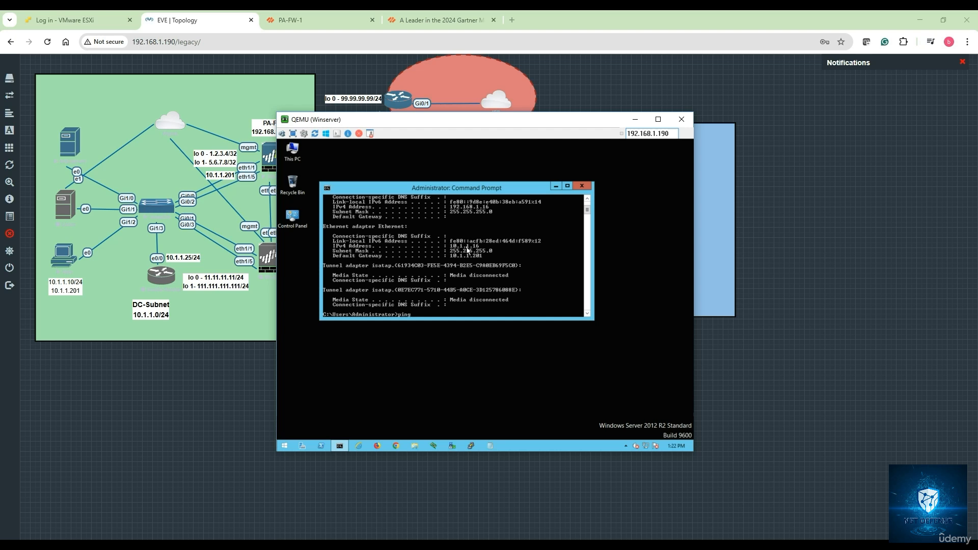
type("ping 8.8.8.8")
key("Return")
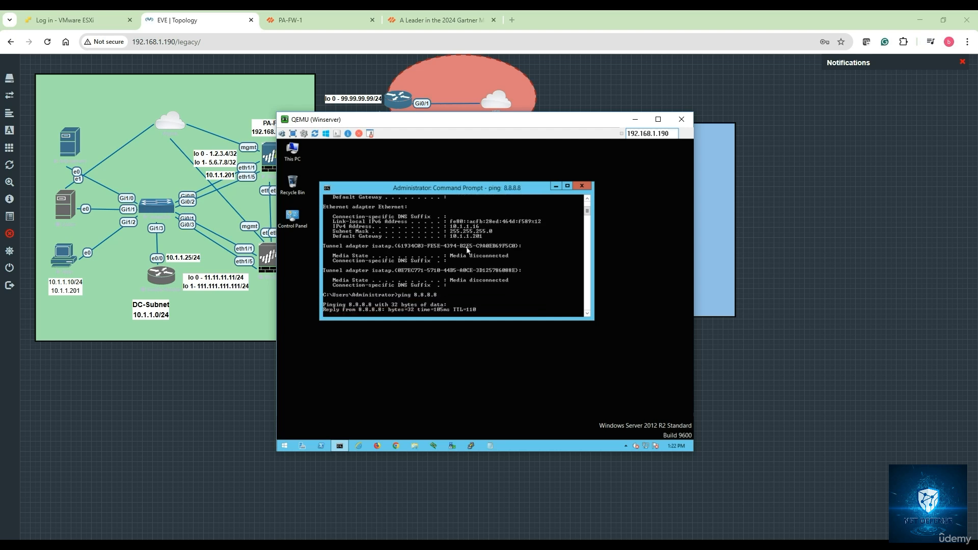
key("ctrl+c")
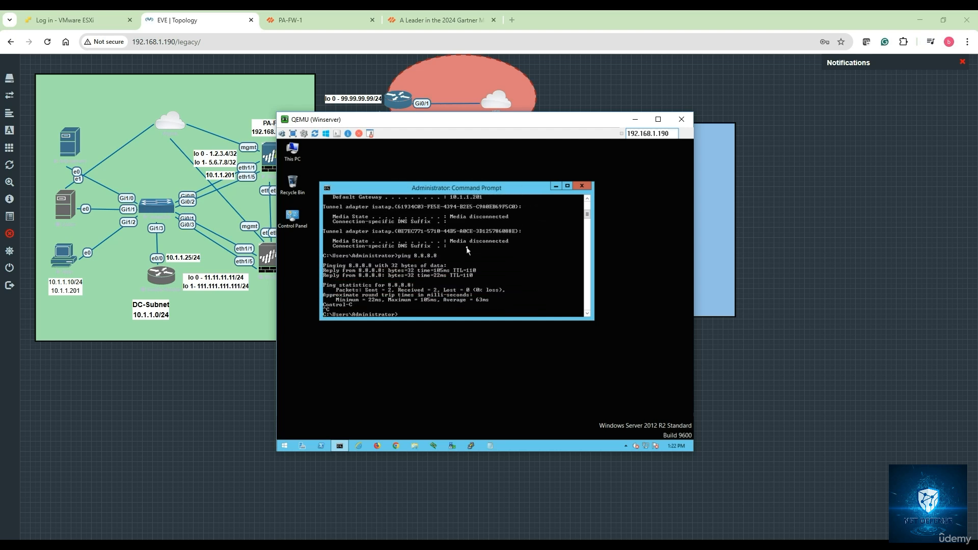
Step: Put Command Prompt away, open Chrome on the server without restoring pages and browse to facebook.com
left_click(396, 446)
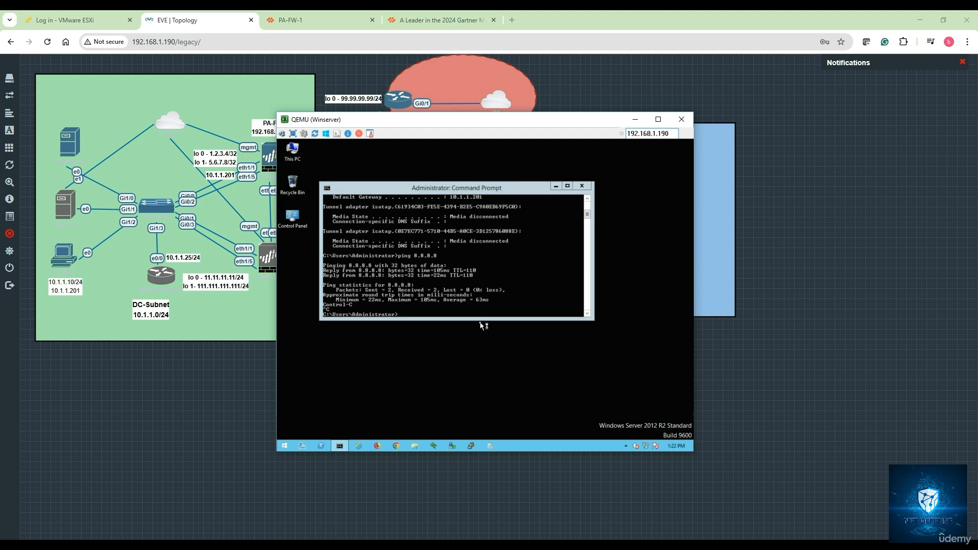
left_click(556, 186)
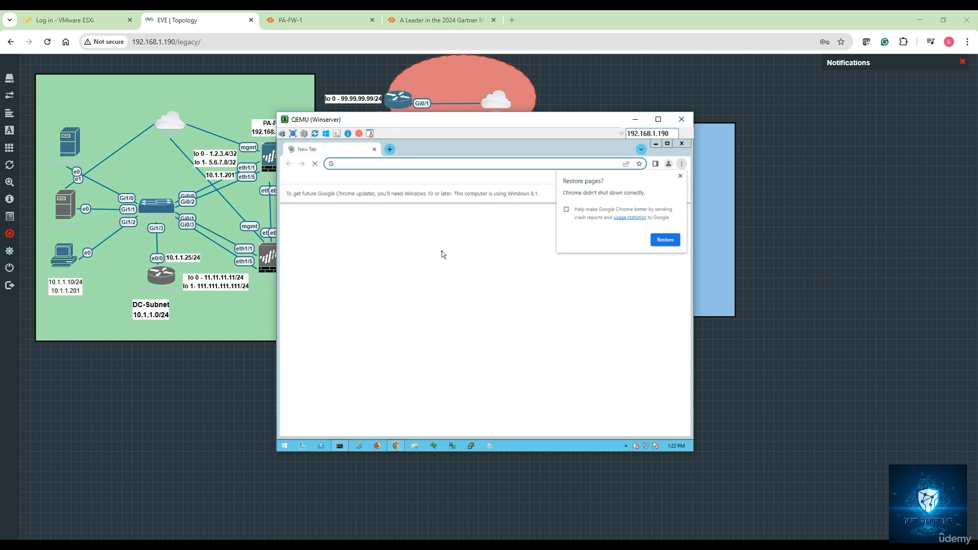
left_click(680, 176)
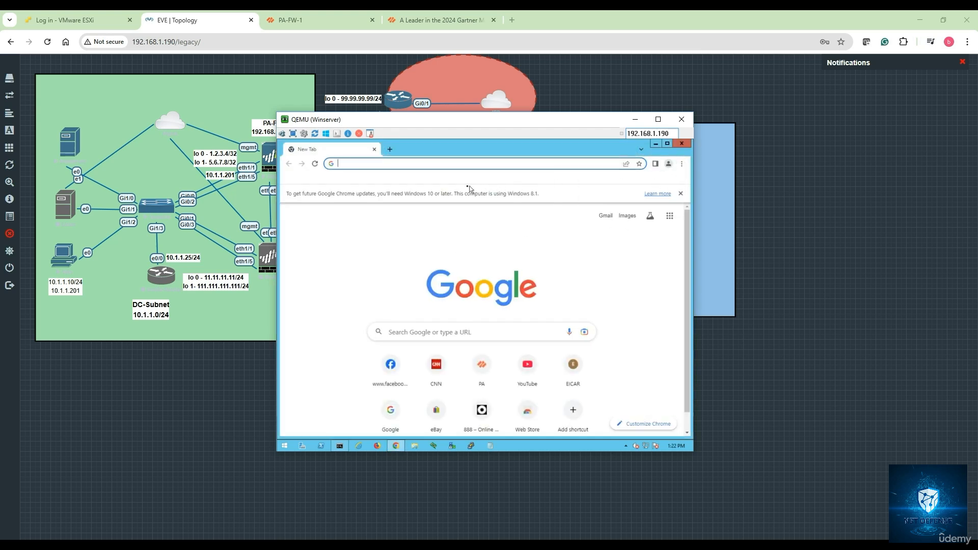
type("facebook")
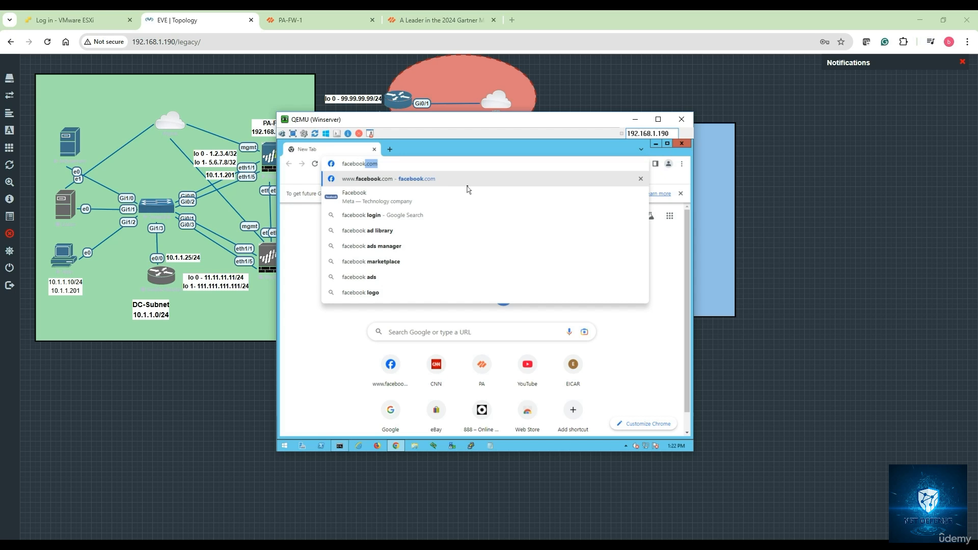
key("Return")
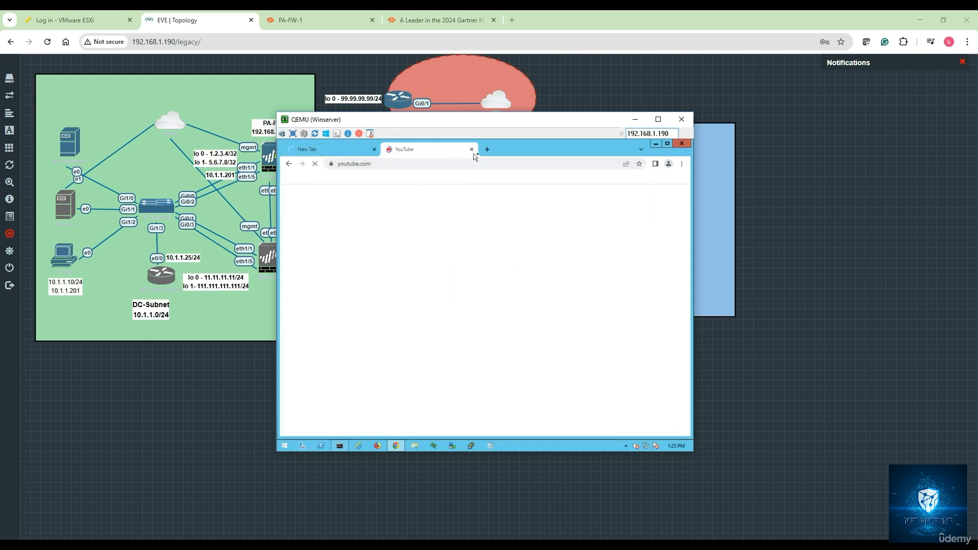
Step: Open another browser tab and check how the facebook.com and YouTube tabs load
left_click(487, 149)
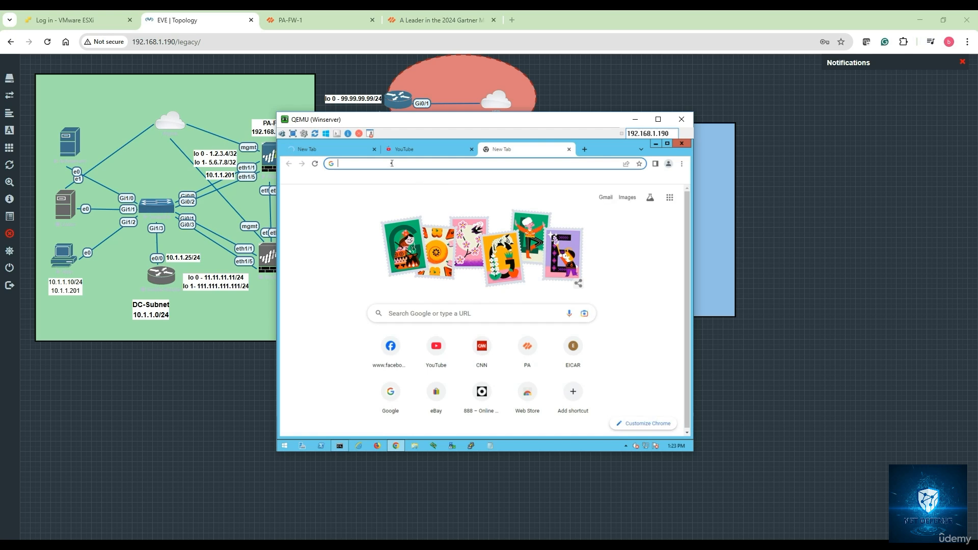
left_click(346, 149)
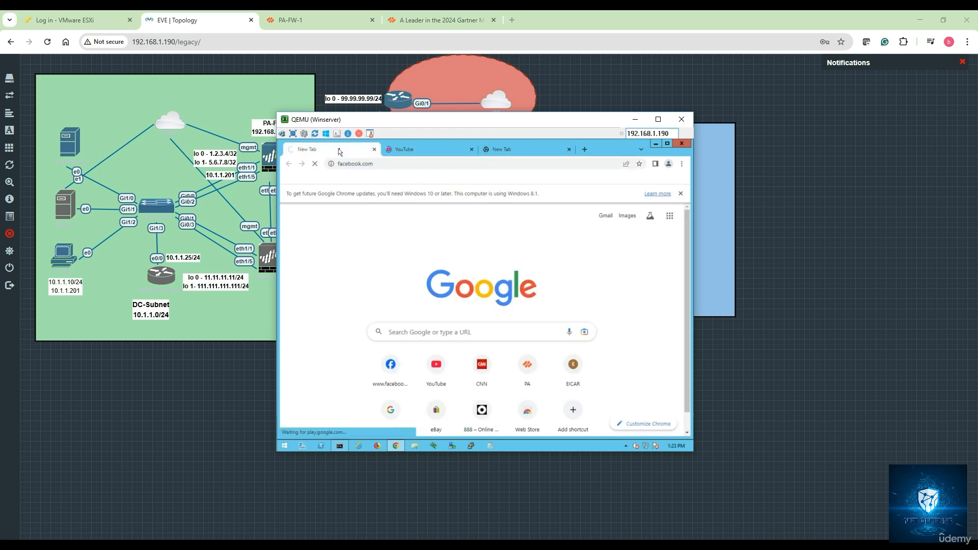
left_click(411, 152)
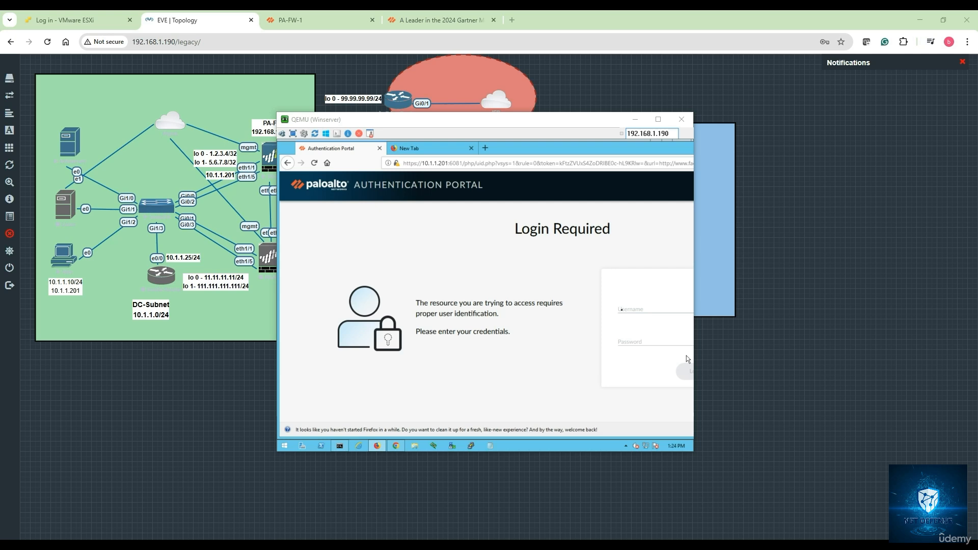
Step: Log in to the Palo Alto Authentication Portal with the local user's username and password, without letting Firefox save the login
left_click(629, 309)
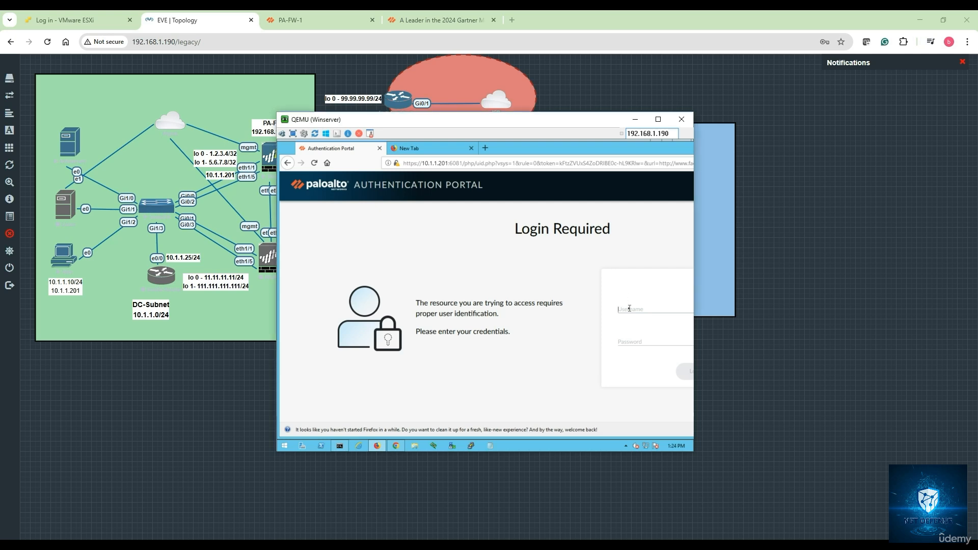
type("Bo")
type("•••")
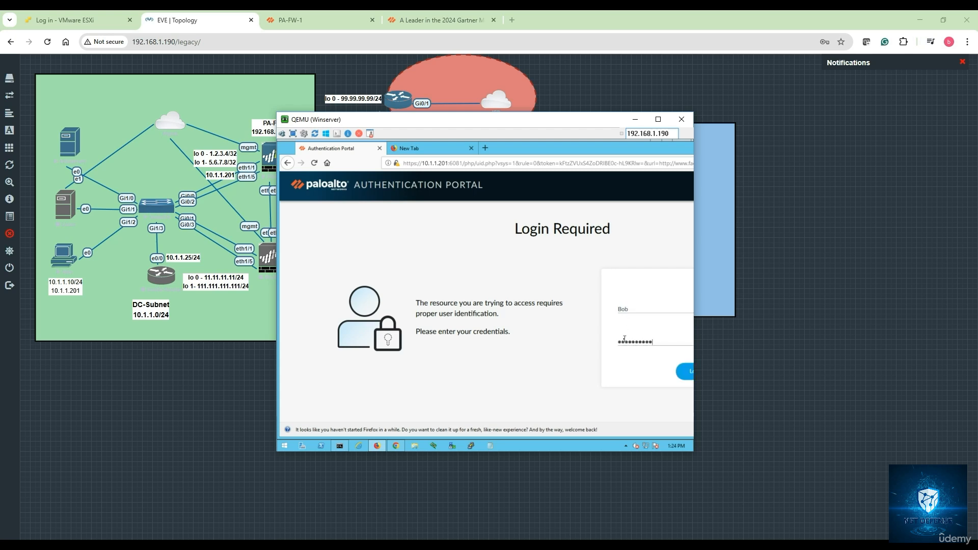
key("Return")
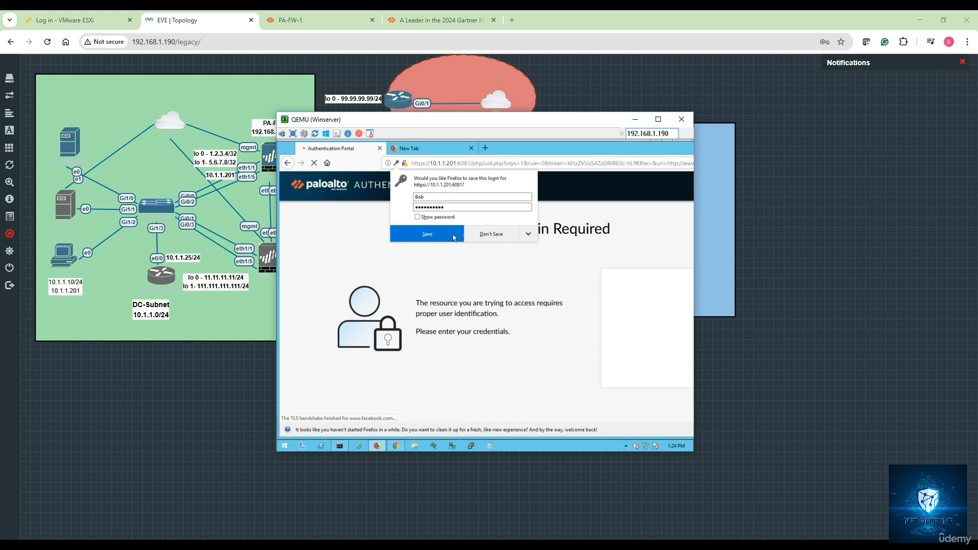
left_click(508, 236)
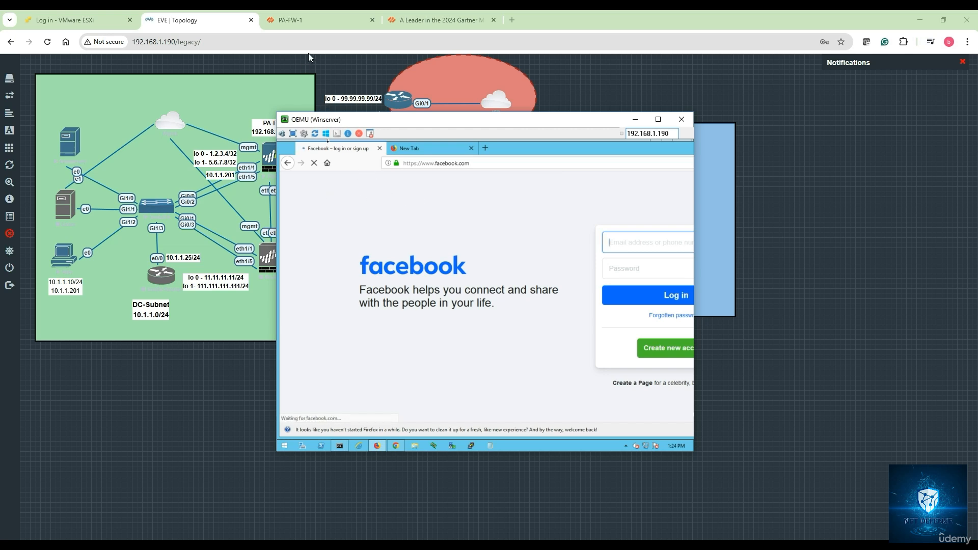
Step: Switch to the PA-FW-1 web interface and refresh the traffic logs to check the source user of the server's sessions
left_click(325, 20)
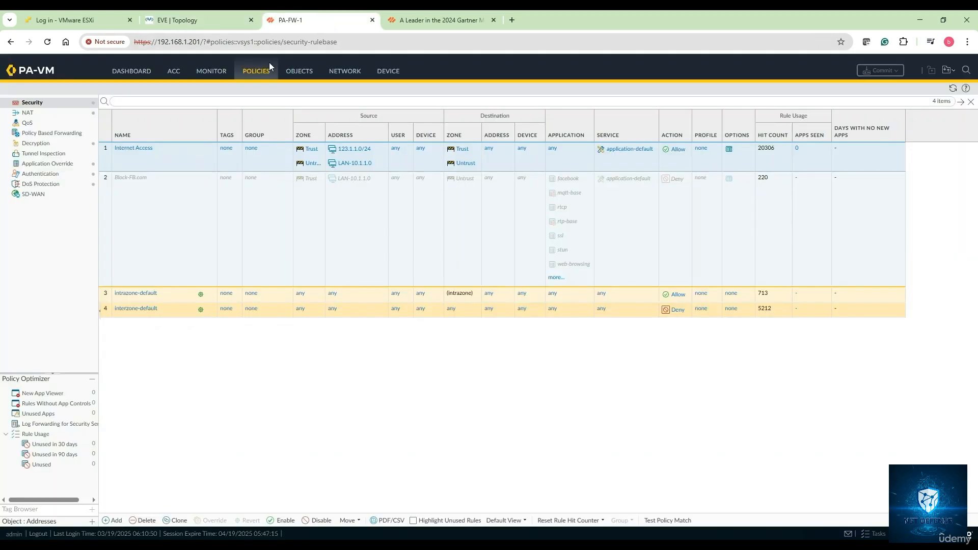
left_click(211, 71)
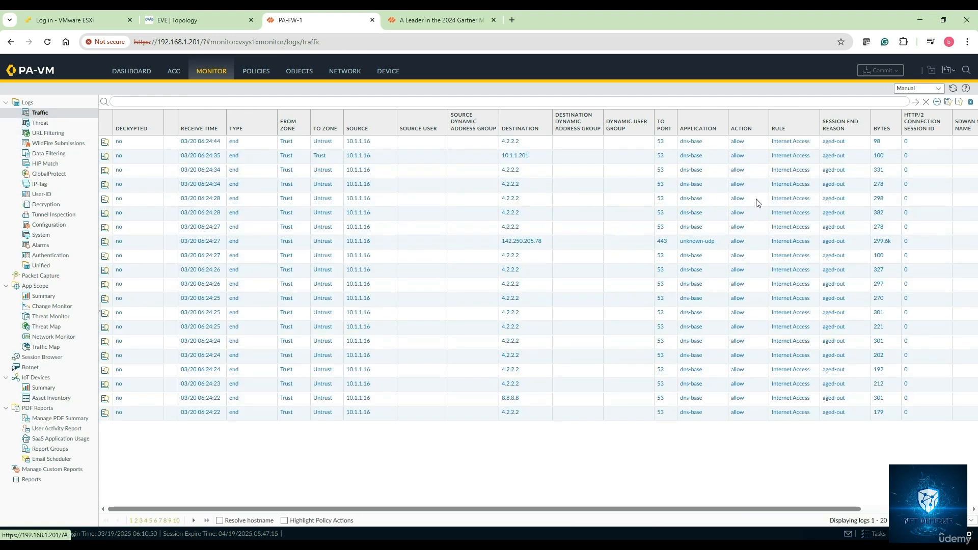
left_click(954, 88)
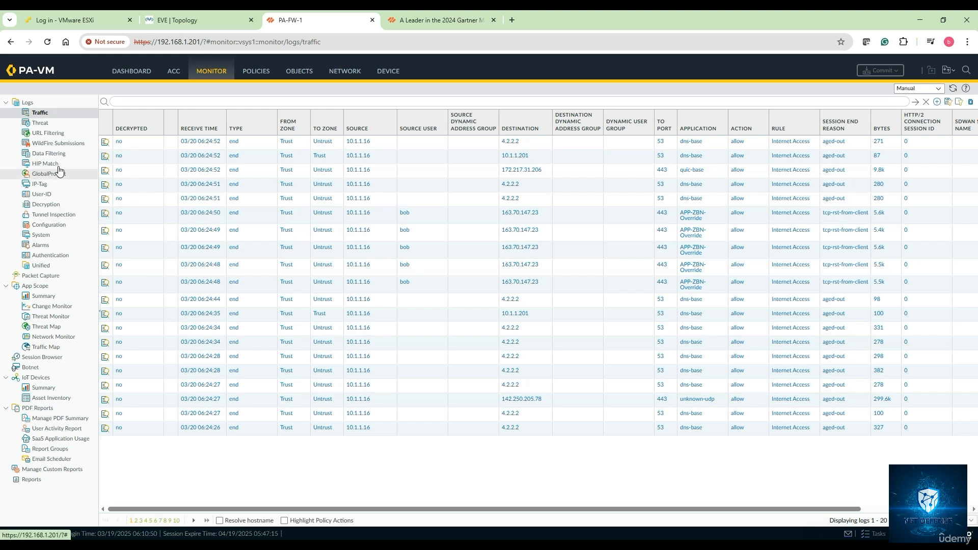
Step: Filter the Application Command Center's network activity globally by the local user who logged in to the portal
left_click(175, 74)
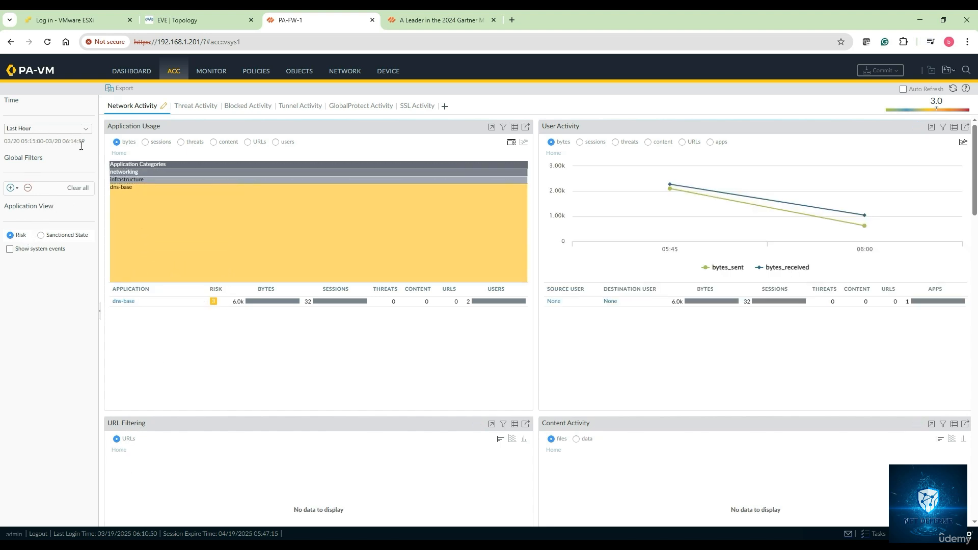
left_click(16, 190)
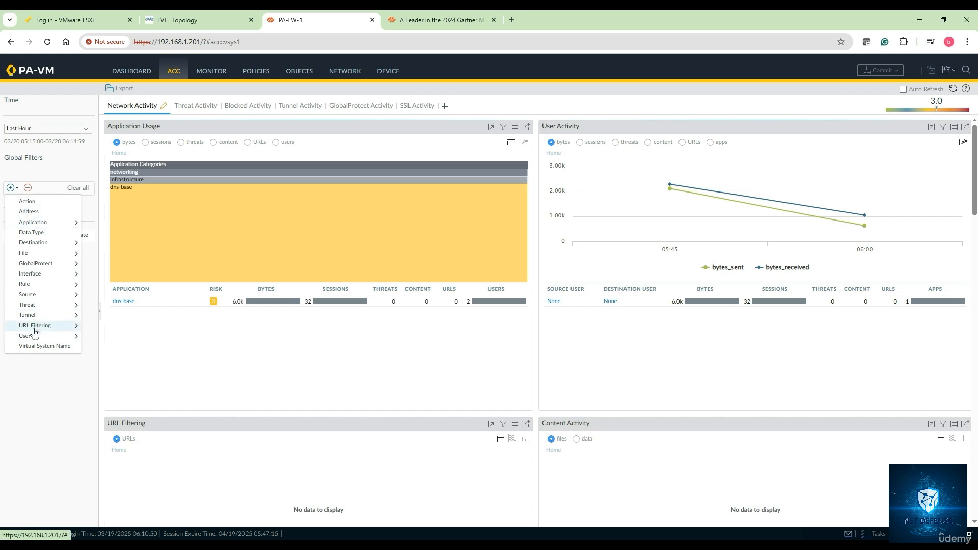
mouse_move(66, 336)
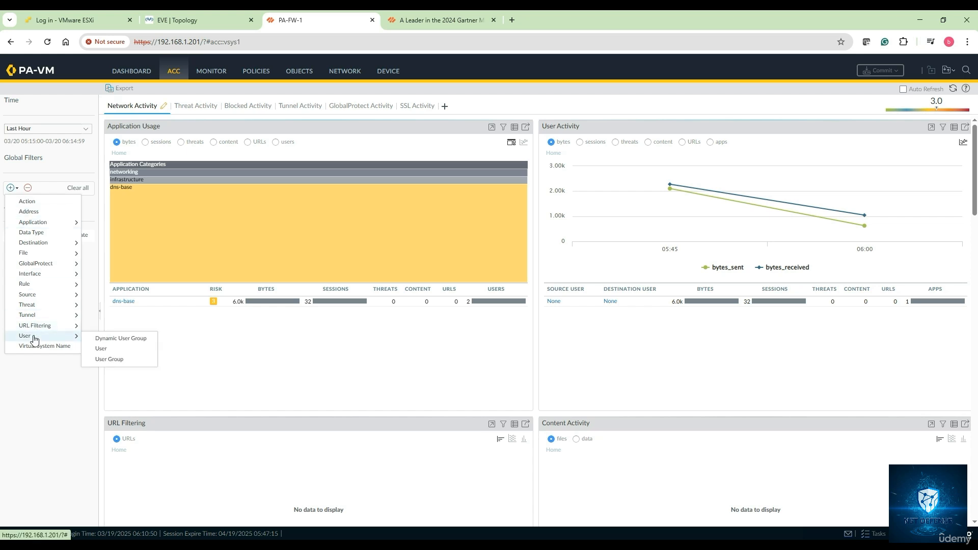
left_click(101, 348)
left_click(33, 210)
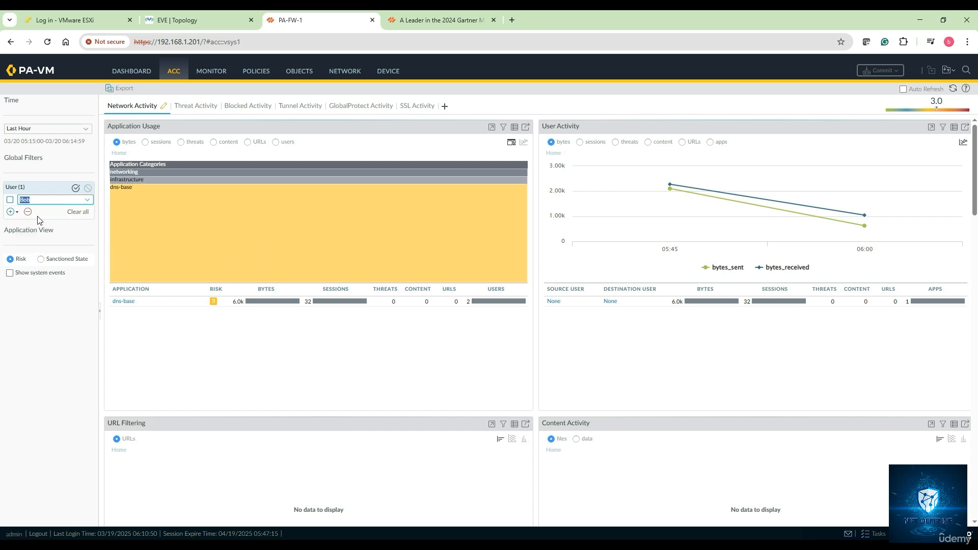
left_click(75, 188)
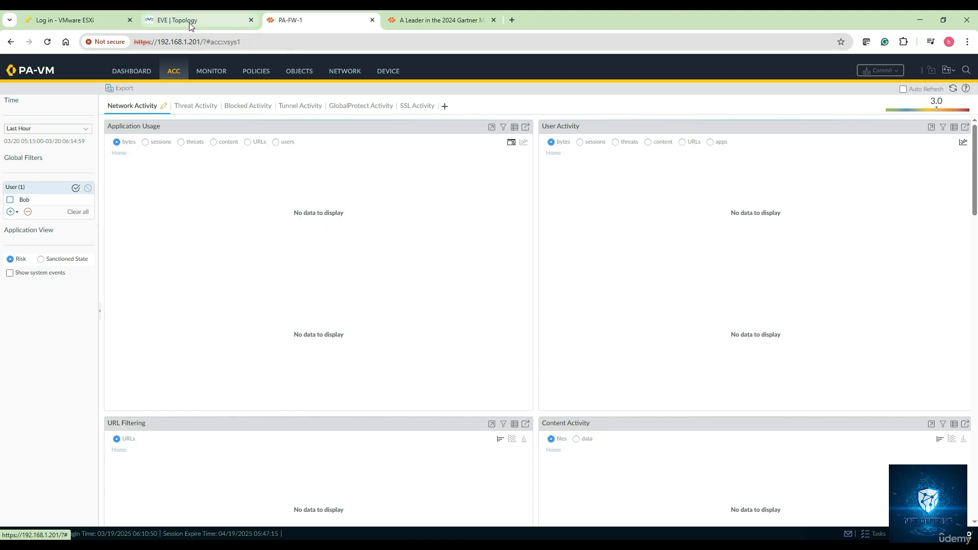
Step: Examine the source users in the traffic logs and the Session Browser's active sessions, and return to the Winserver console
left_click(210, 72)
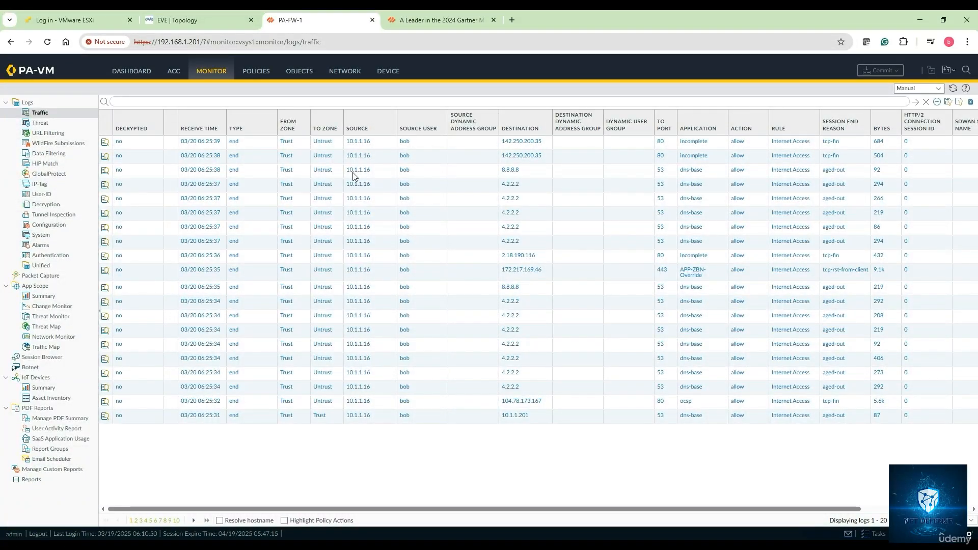
left_click(408, 146)
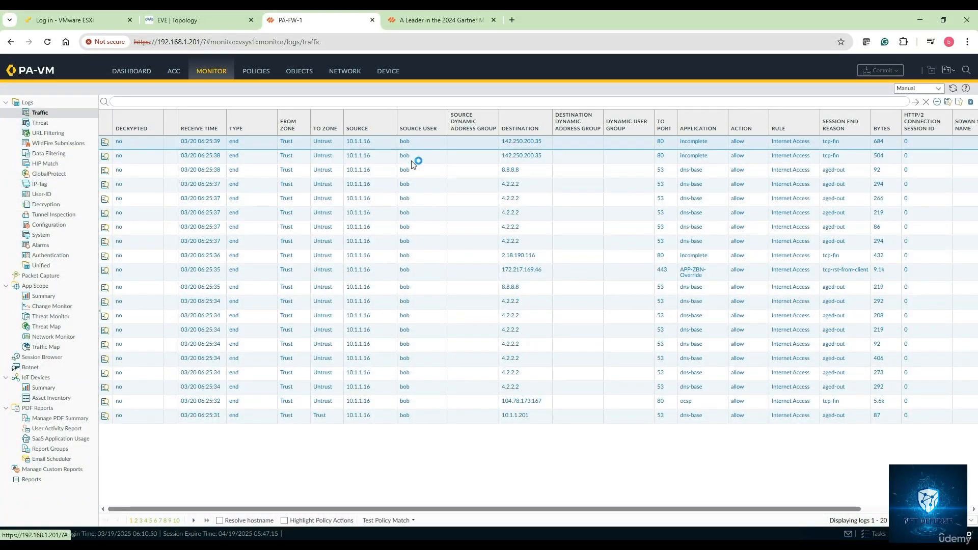
left_click(412, 158)
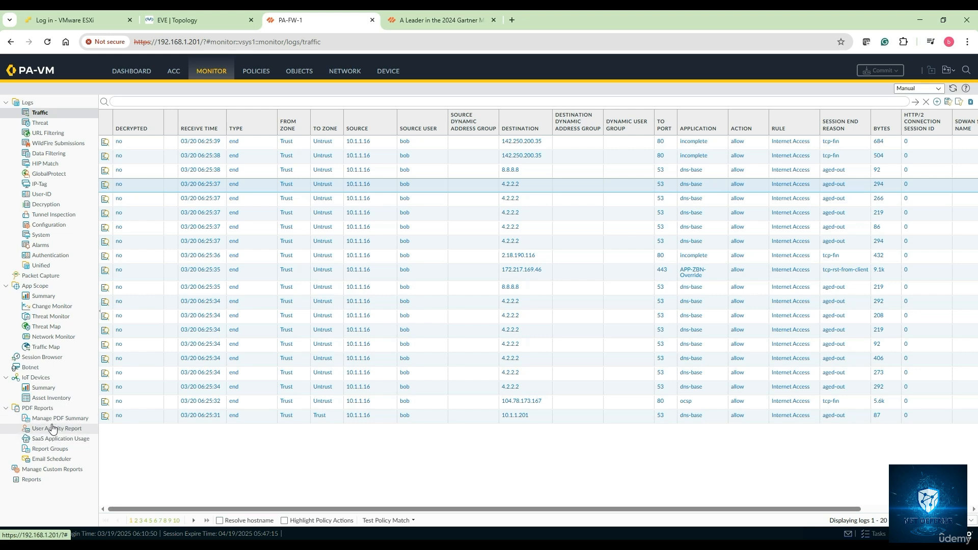
left_click(55, 358)
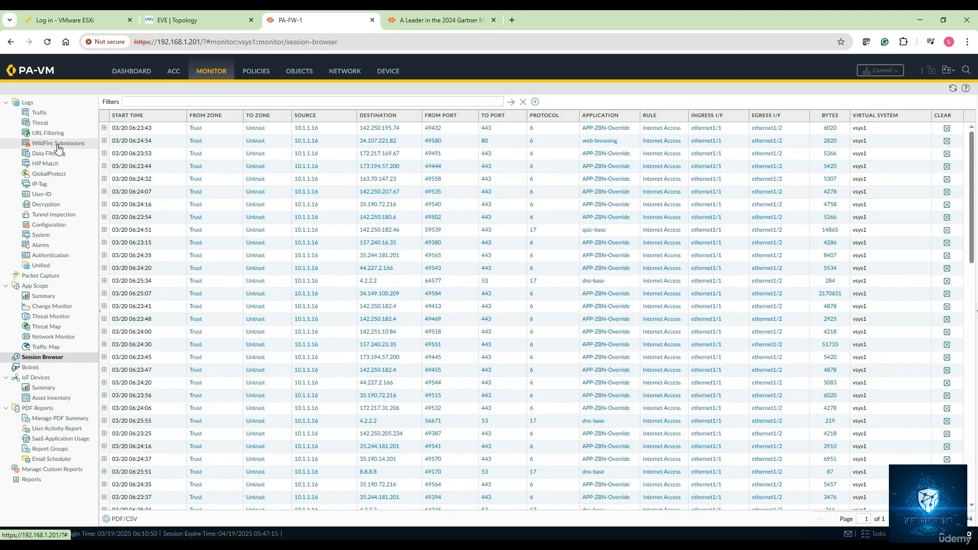
left_click(44, 113)
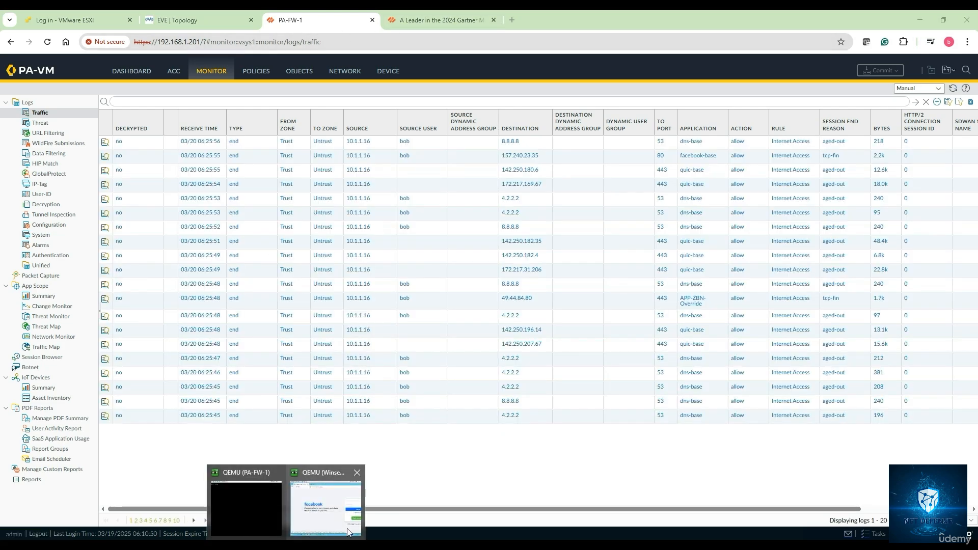
left_click(347, 532)
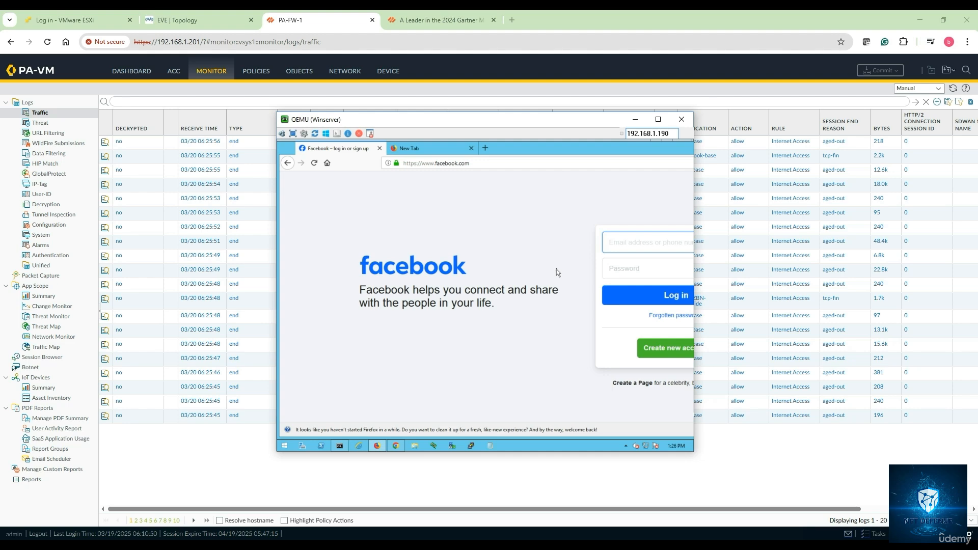